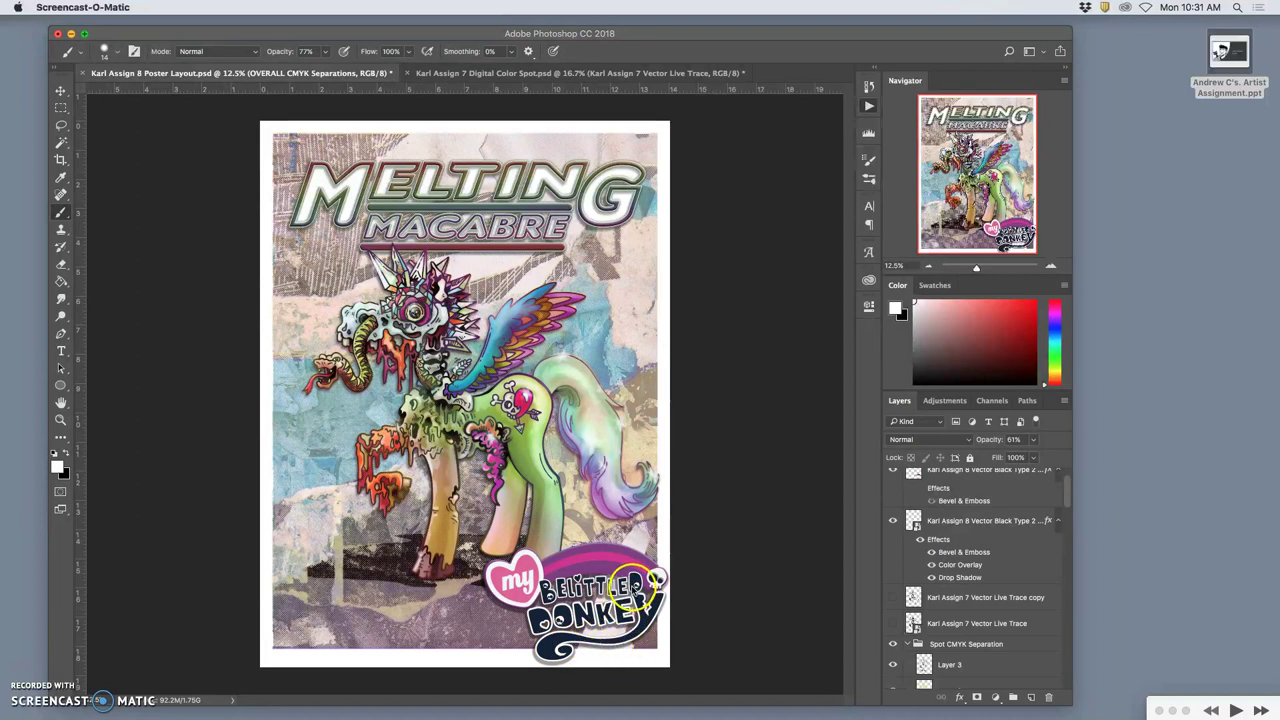
# Hide the top three My Belittled Donkey logo layers, leaving only a faint pink logo trace
pyautogui.scroll(2, 957, 571)
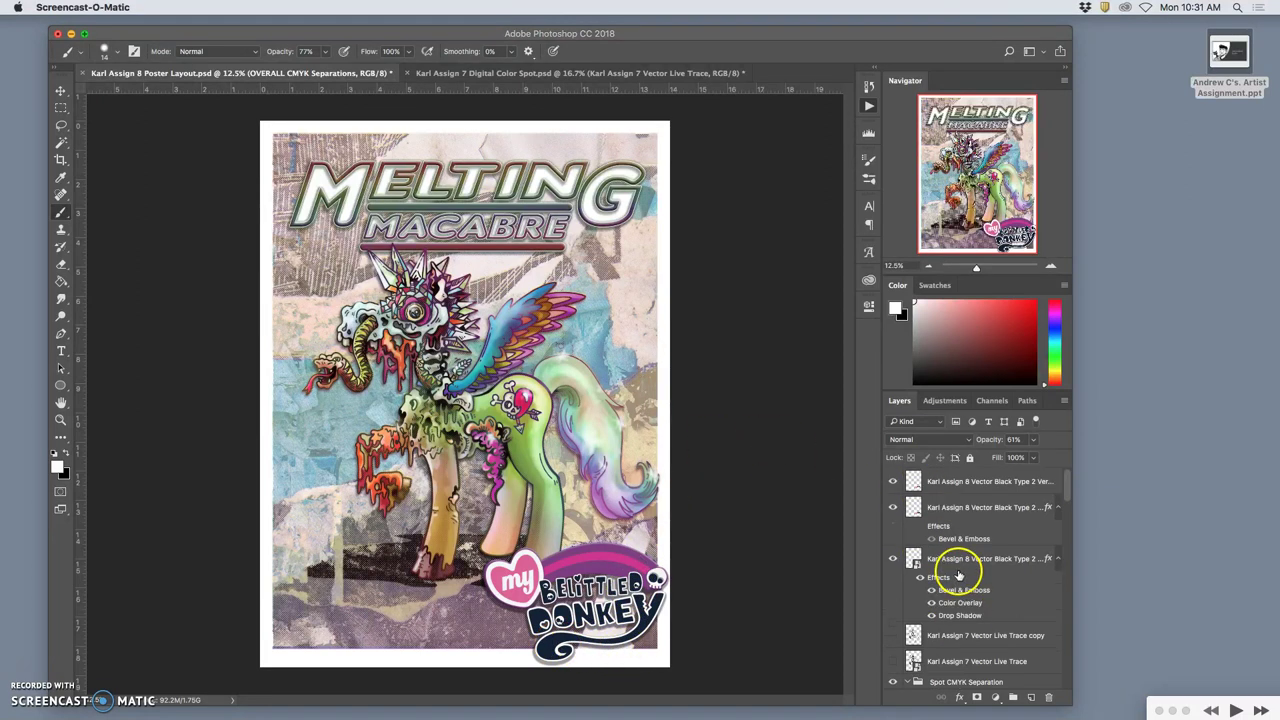
pyautogui.click(895, 484)
pyautogui.moveTo(895, 484); pyautogui.dragTo(896, 605)
pyautogui.scroll(-3, 893, 632)
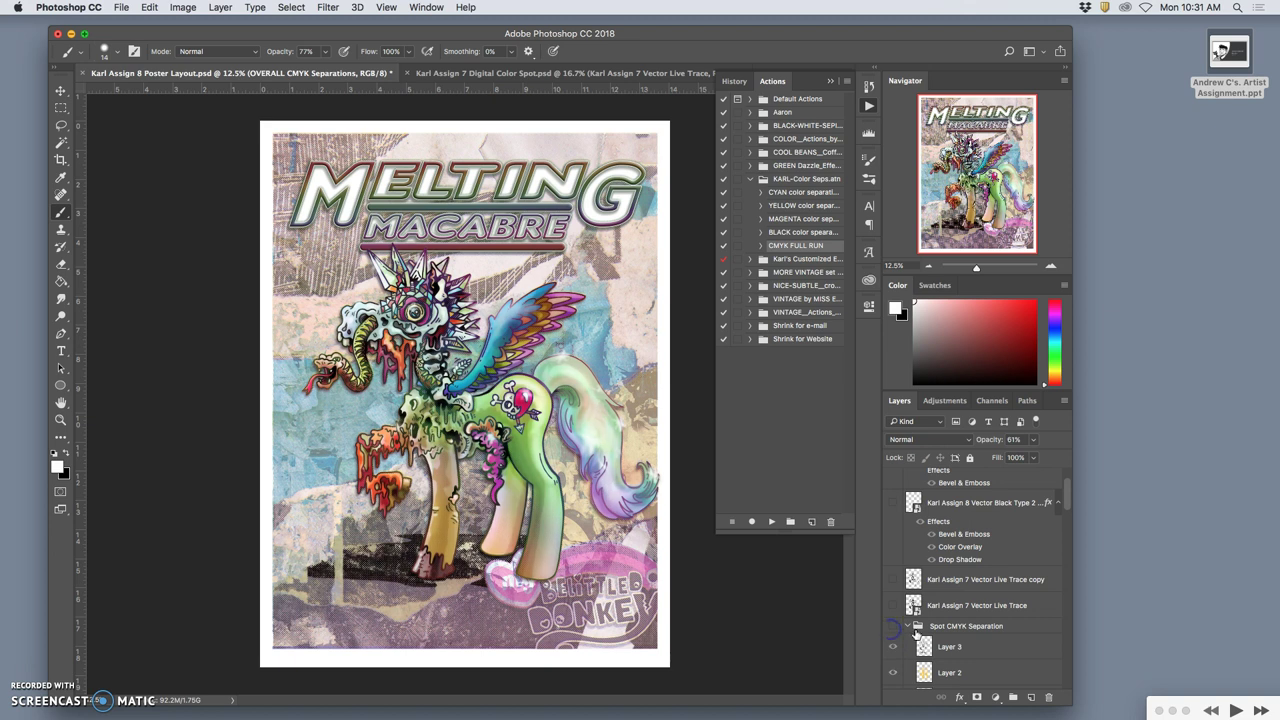
# Collapse the Spot CMYK Separation group and hide the monster artwork and Border White Edges layers
pyautogui.click(910, 627)
pyautogui.click(895, 646)
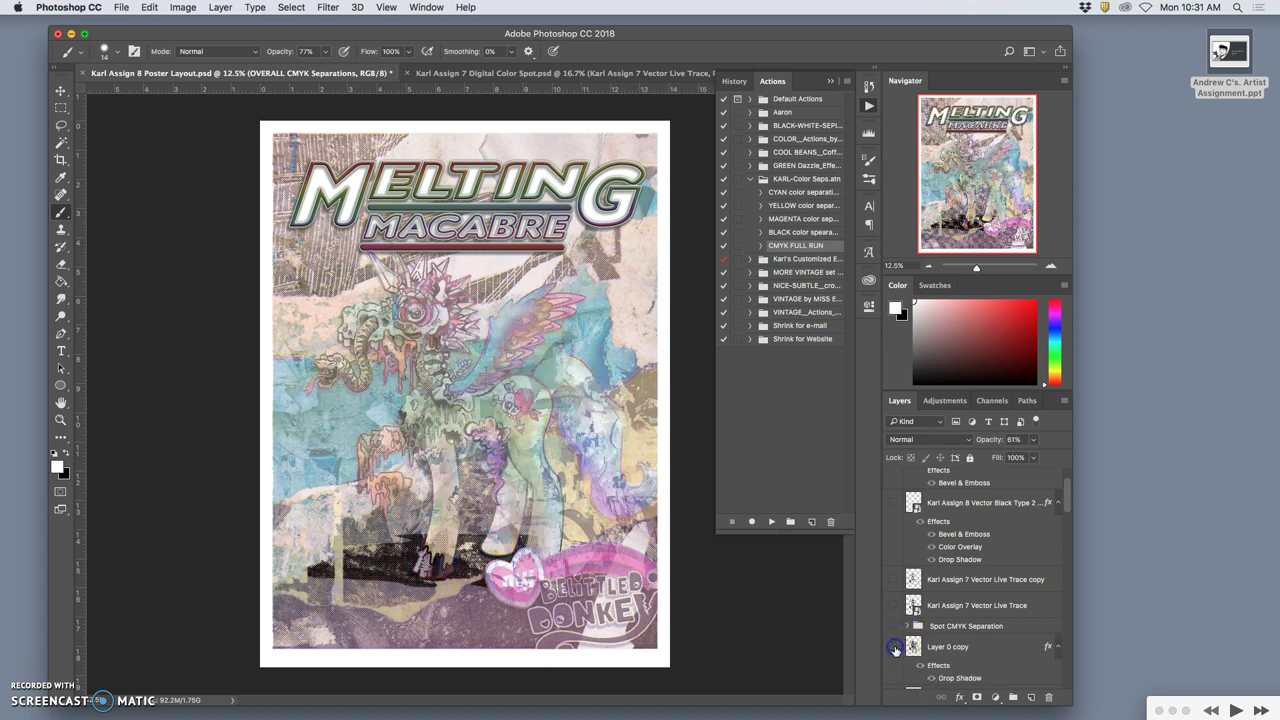
pyautogui.scroll(-5, 895, 640)
pyautogui.click(893, 551)
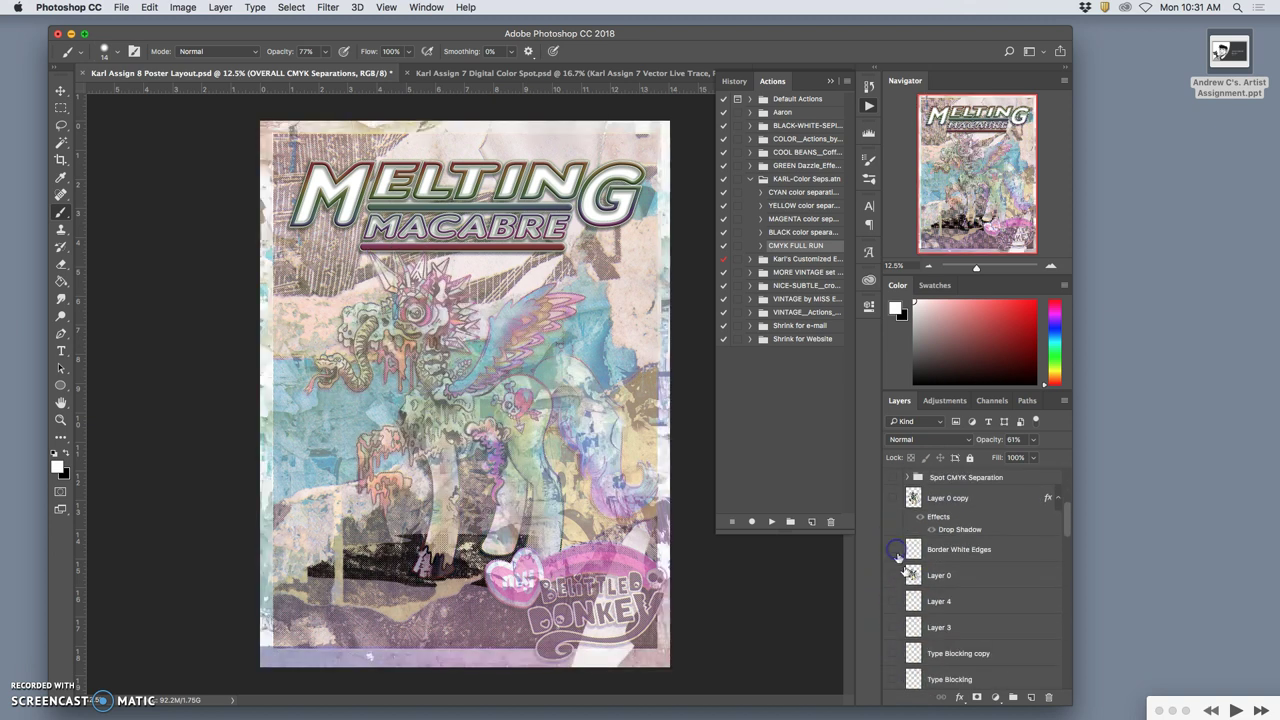
pyautogui.scroll(-5, 915, 610)
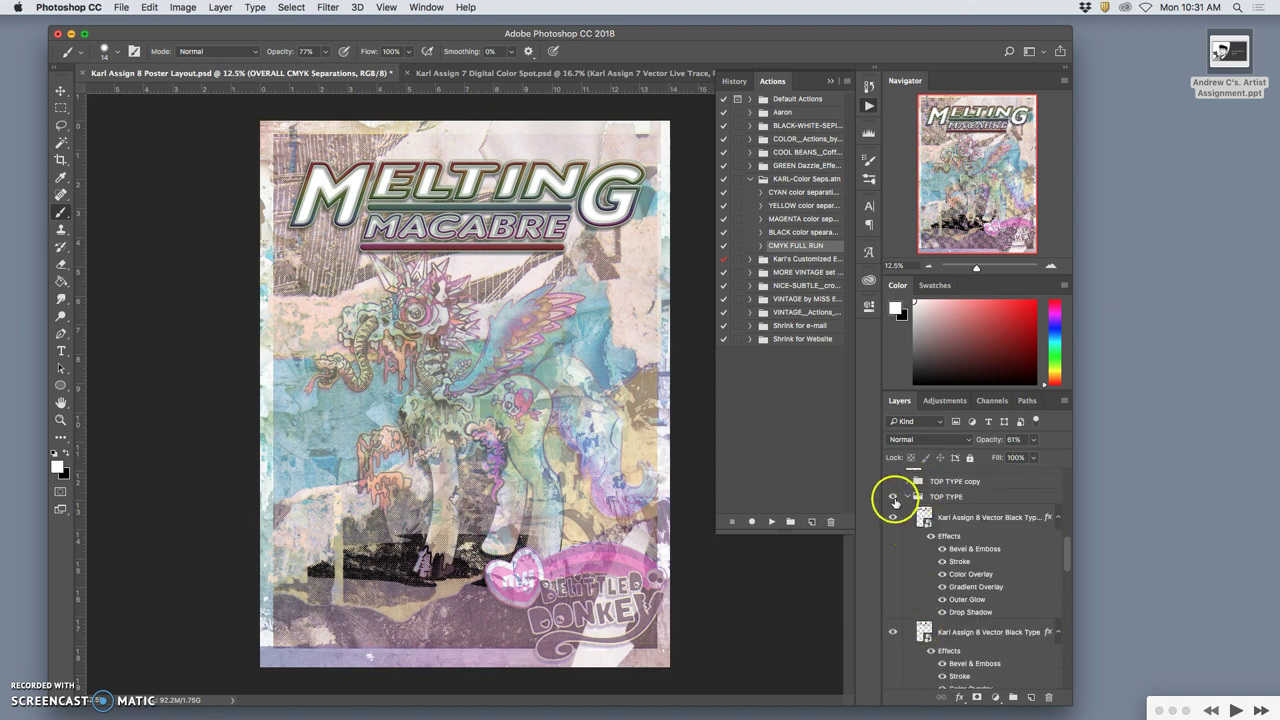
# Hide the MELTING MACABRE title, collapse the TOP TYPE group, and hide Layer 6 copy and Layer 6
pyautogui.click(893, 517)
pyautogui.click(907, 497)
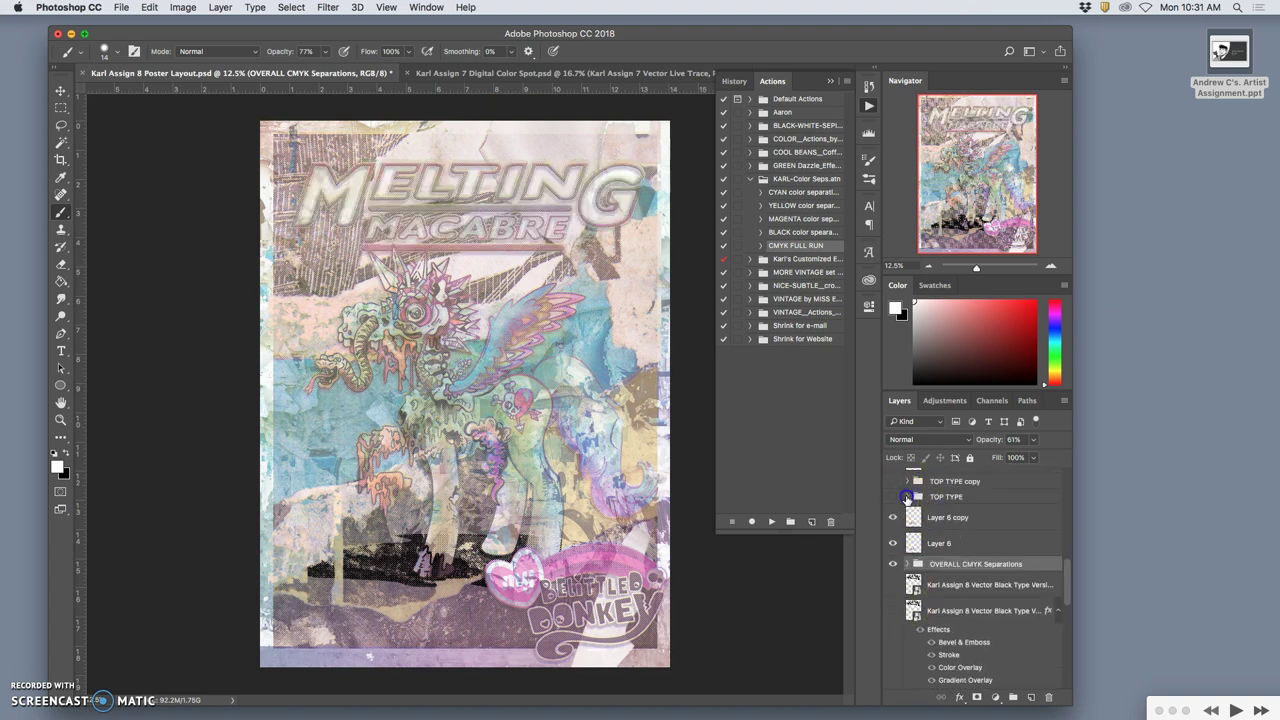
pyautogui.click(893, 543)
pyautogui.click(893, 518)
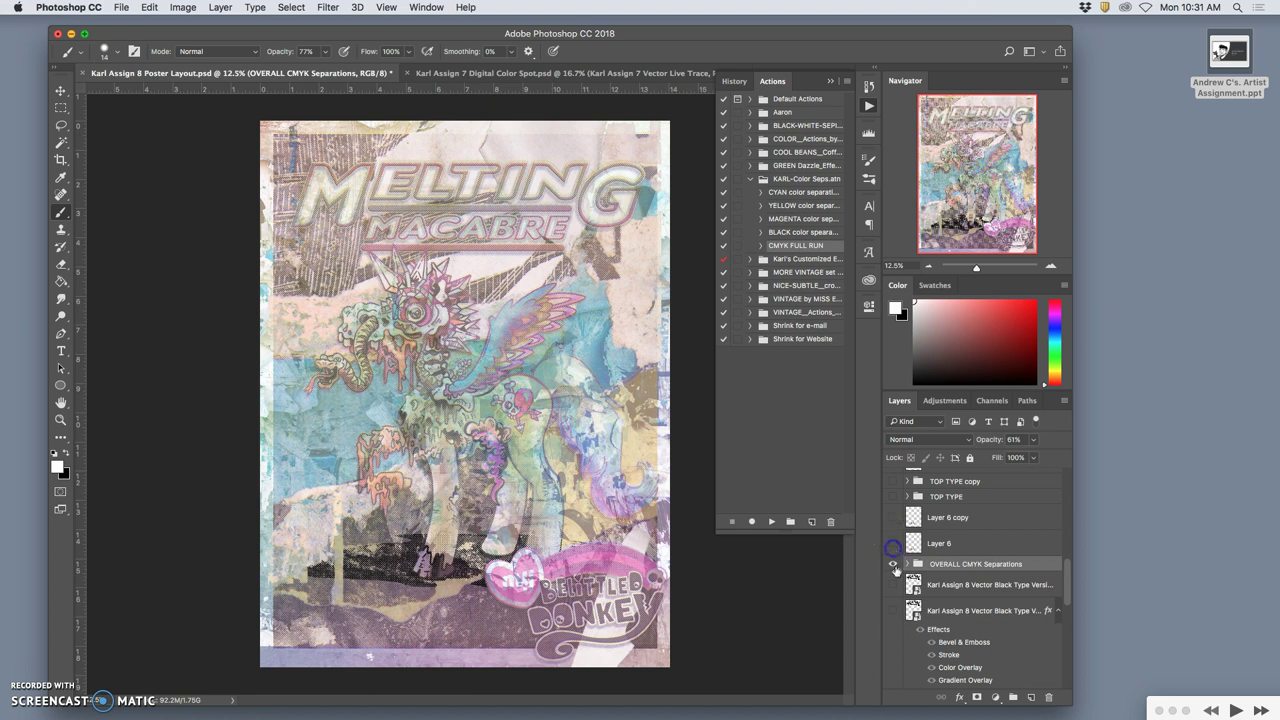
# Hide the OVERALL CMYK Separations group, Layer 5 and the torn-paper collage layer
pyautogui.click(893, 564)
pyautogui.scroll(-5, 913, 585)
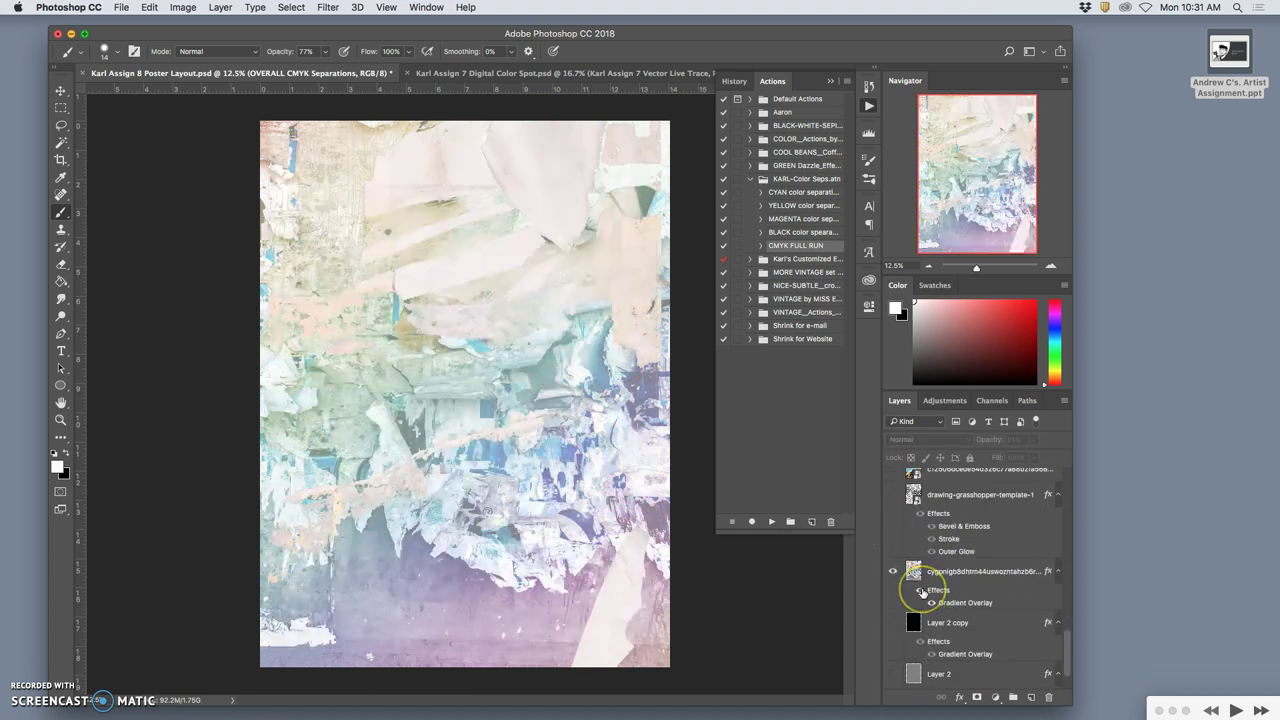
pyautogui.click(894, 502)
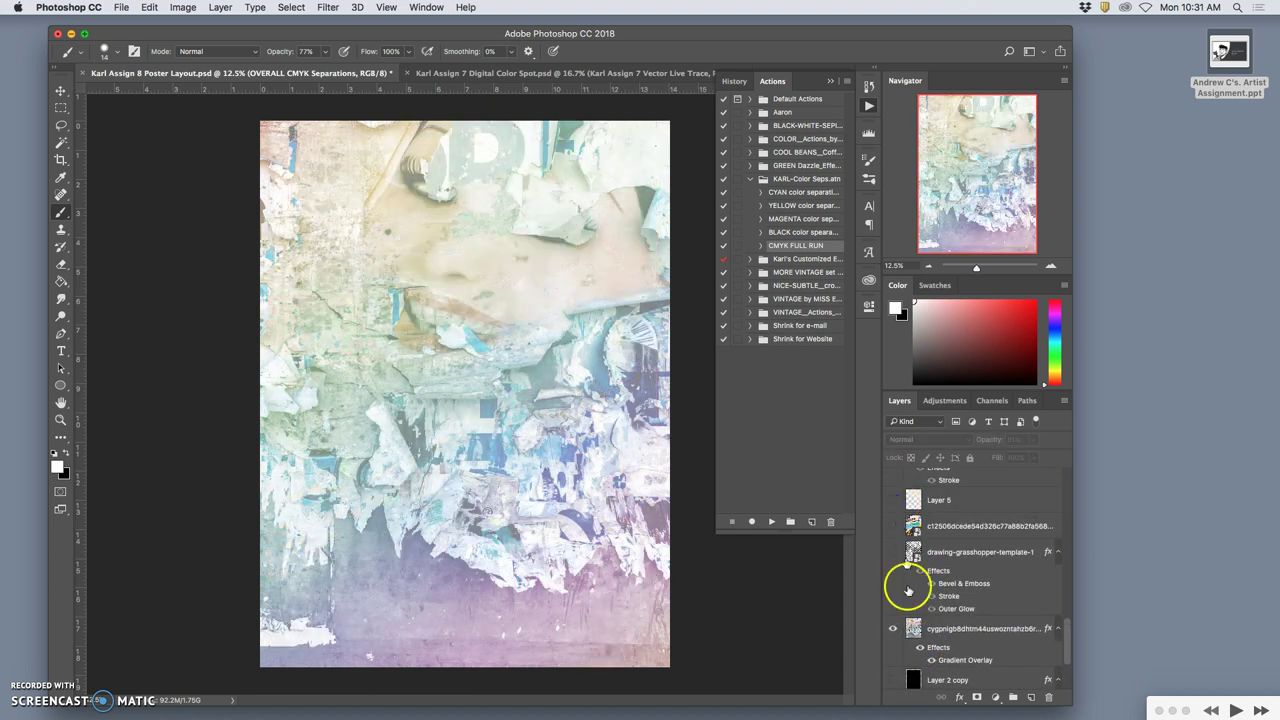
pyautogui.click(893, 628)
pyautogui.scroll(-4, 913, 628)
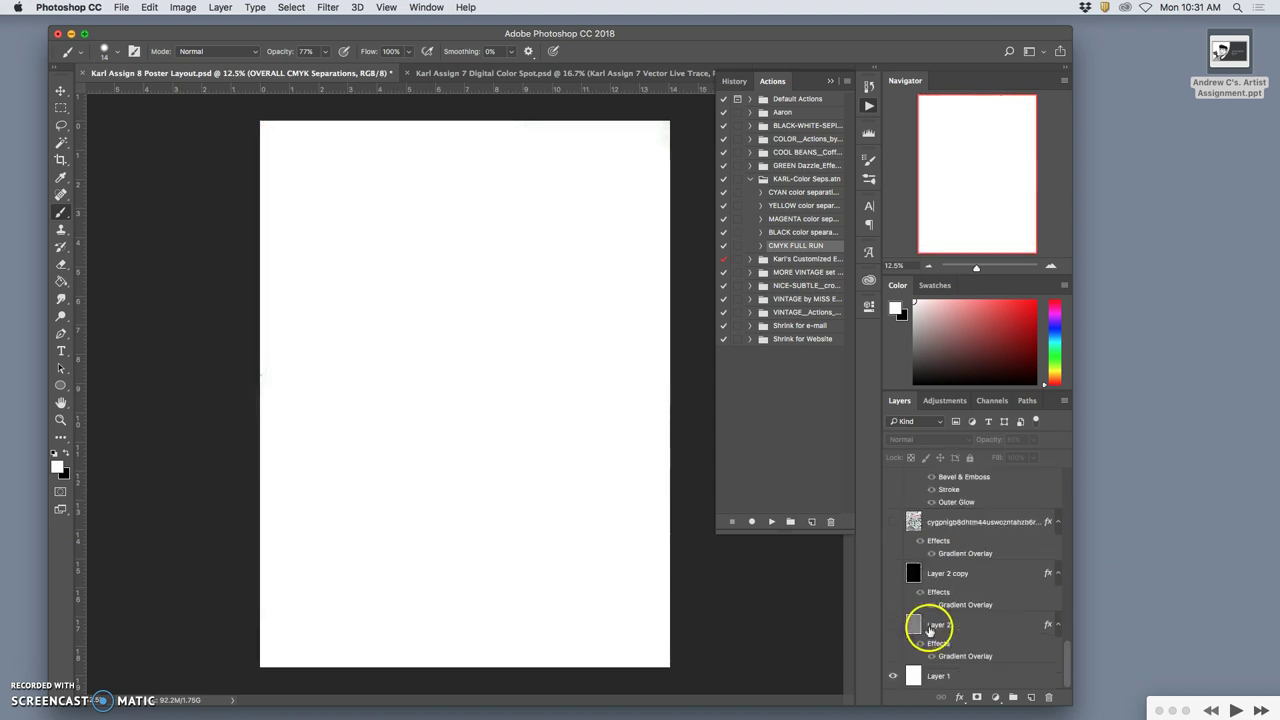
# Show Layer 2's grey gradient, the darker Layer 2 copy and the cygpnigb torn-paper collage again
pyautogui.click(891, 677)
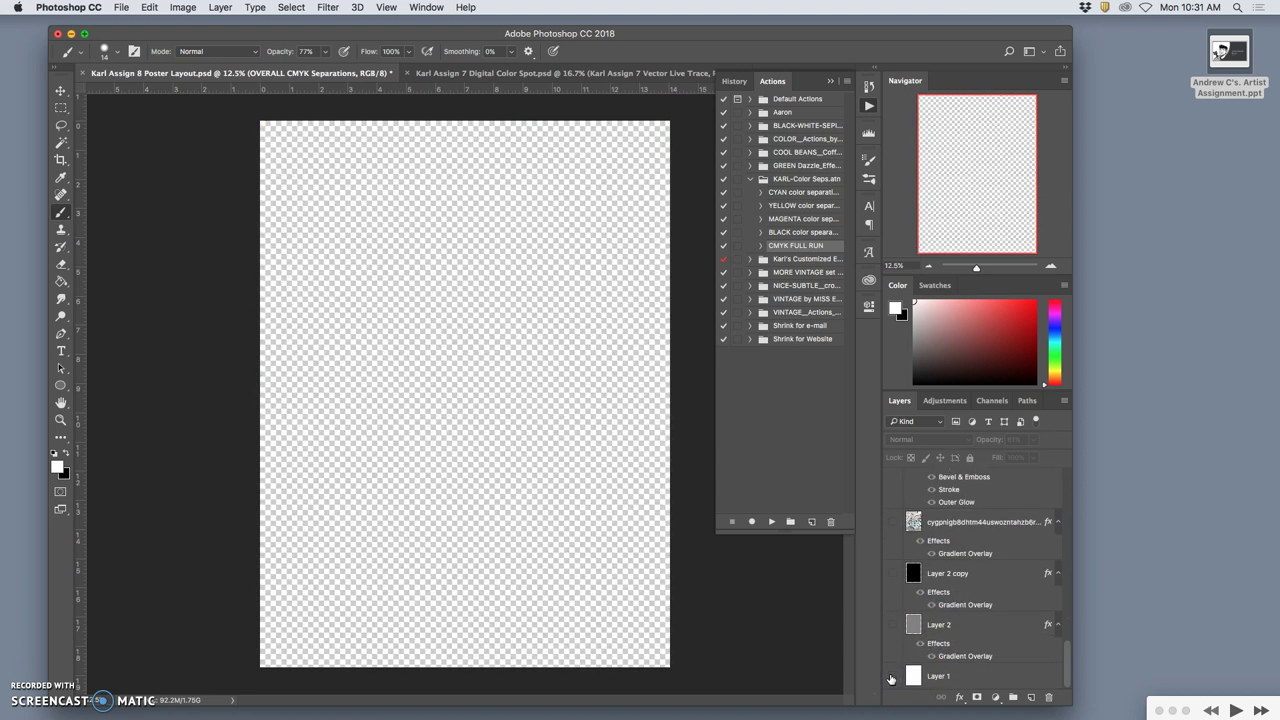
pyautogui.click(891, 677)
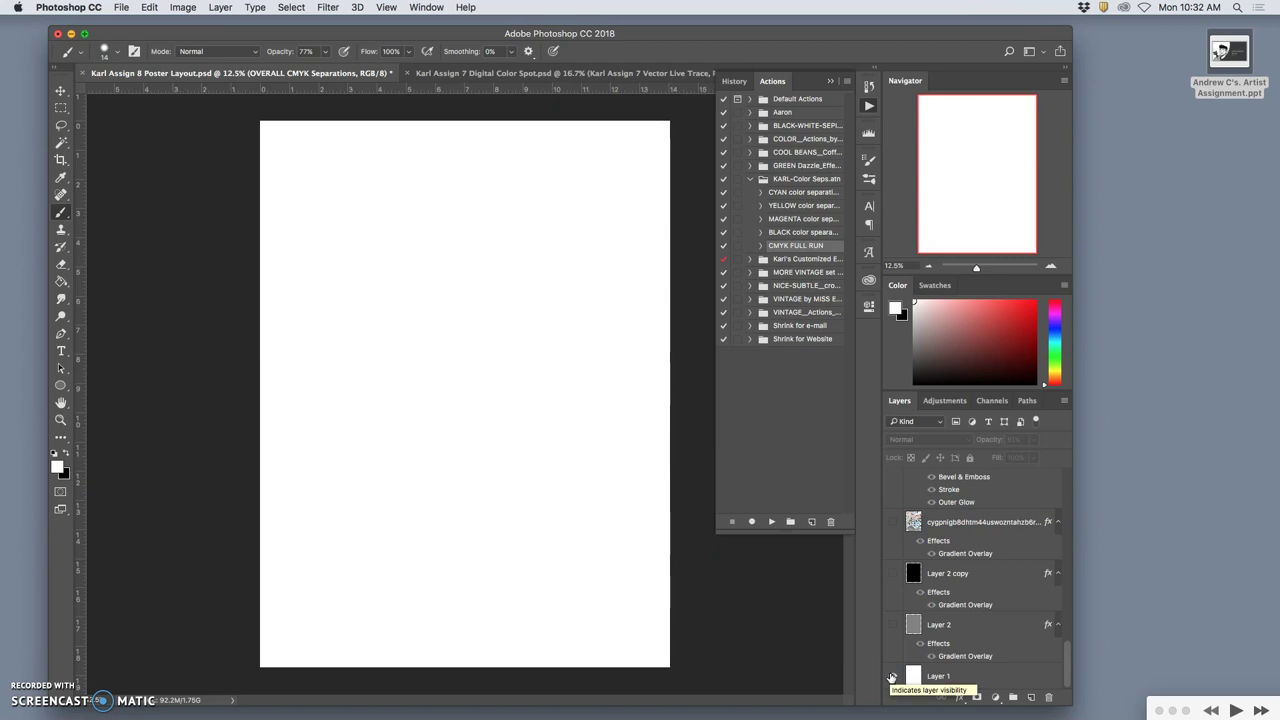
pyautogui.moveTo(900, 586); pyautogui.dragTo(893, 627)
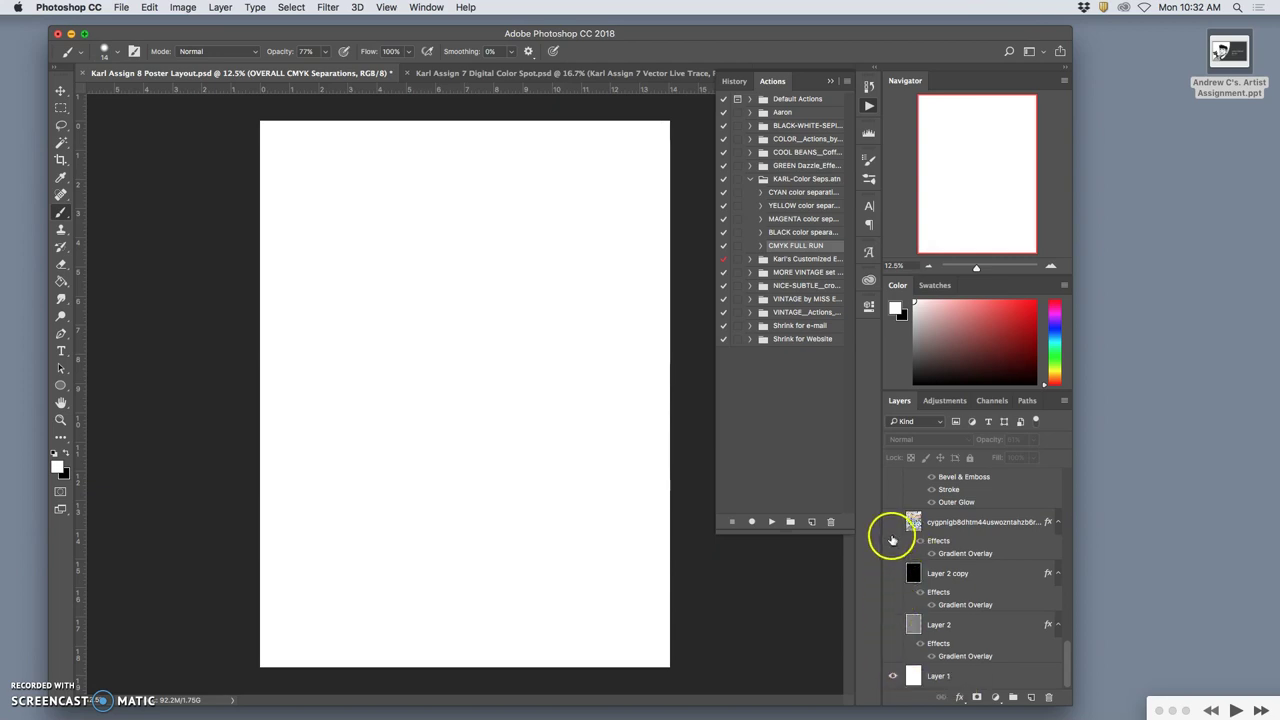
pyautogui.click(893, 625)
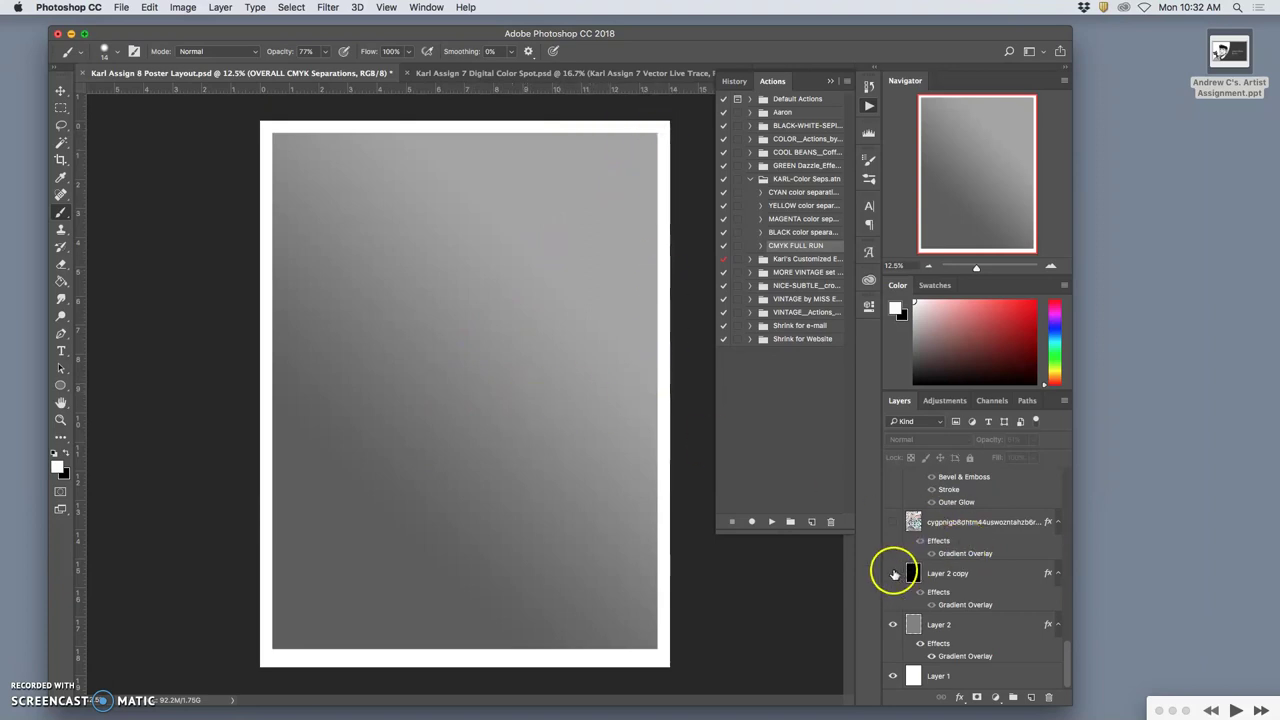
pyautogui.click(893, 573)
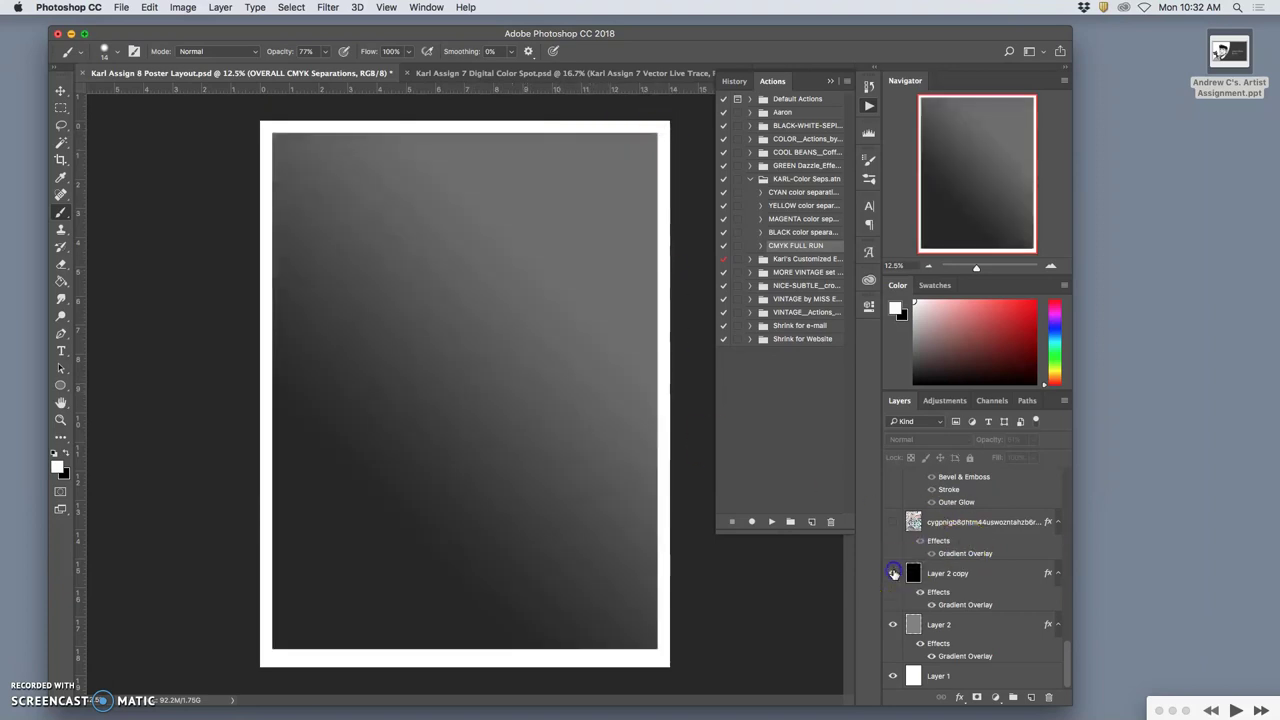
pyautogui.click(950, 573)
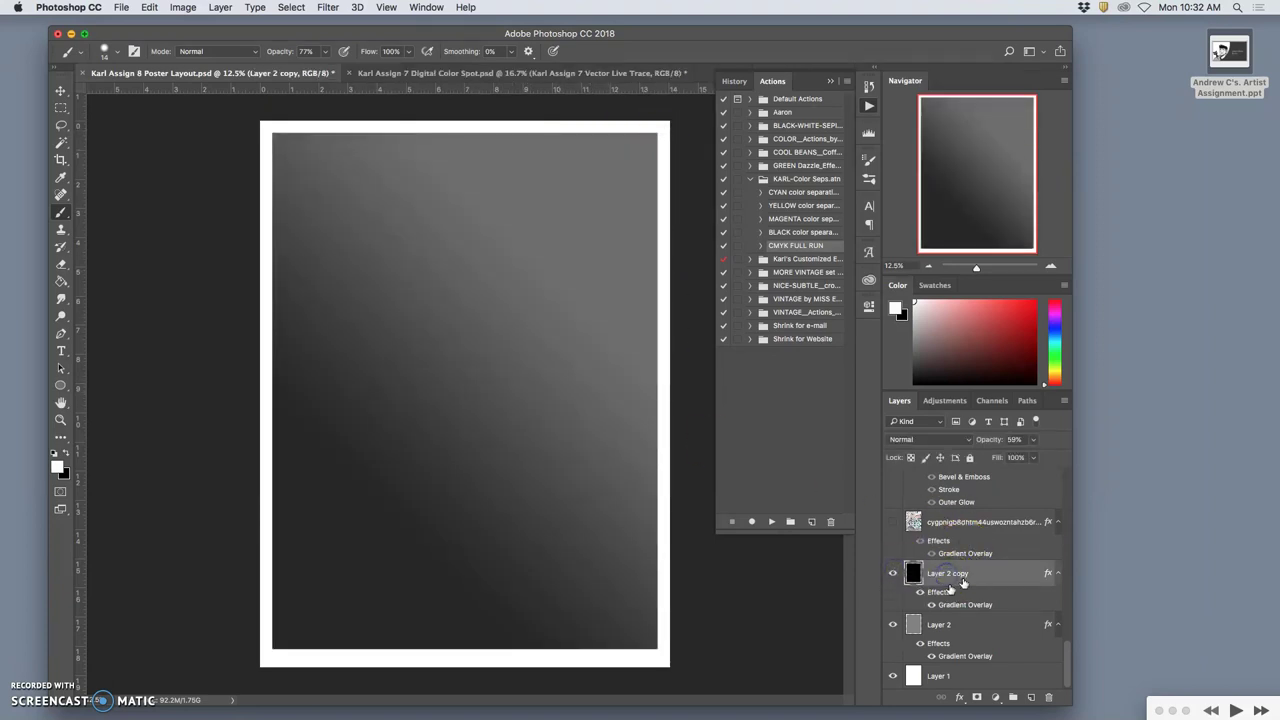
pyautogui.click(893, 522)
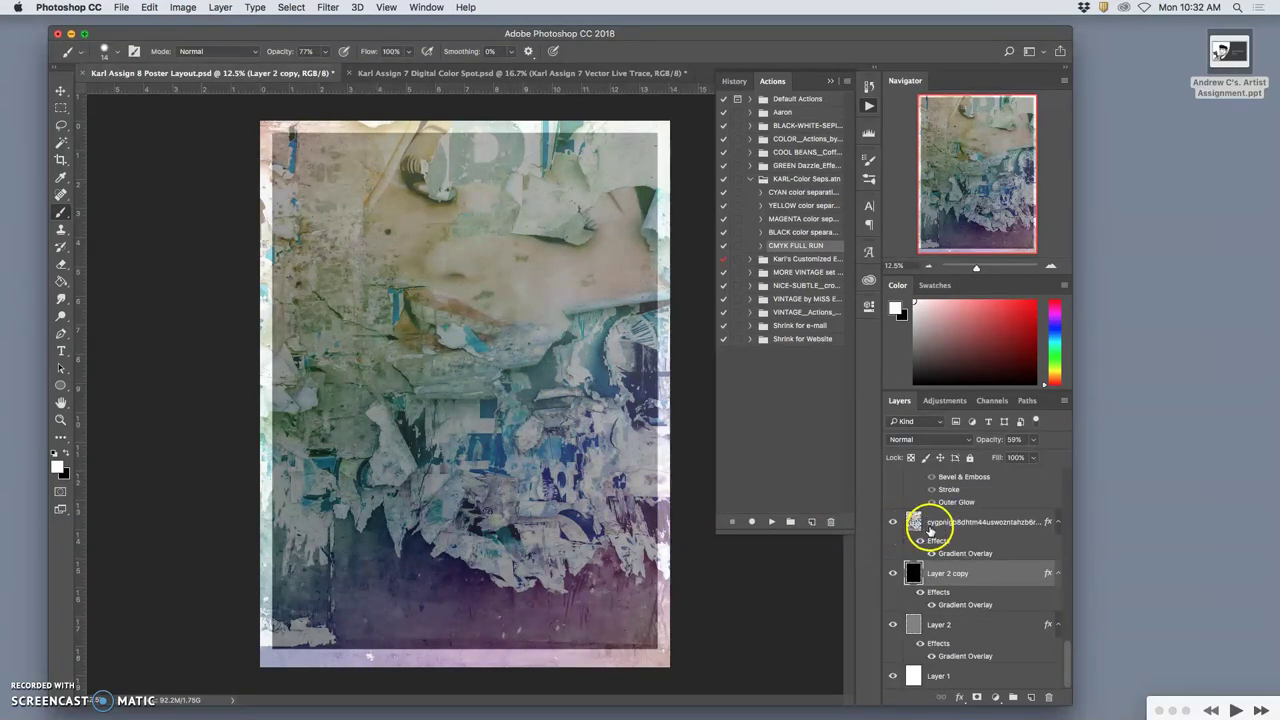
pyautogui.scroll(4, 930, 530)
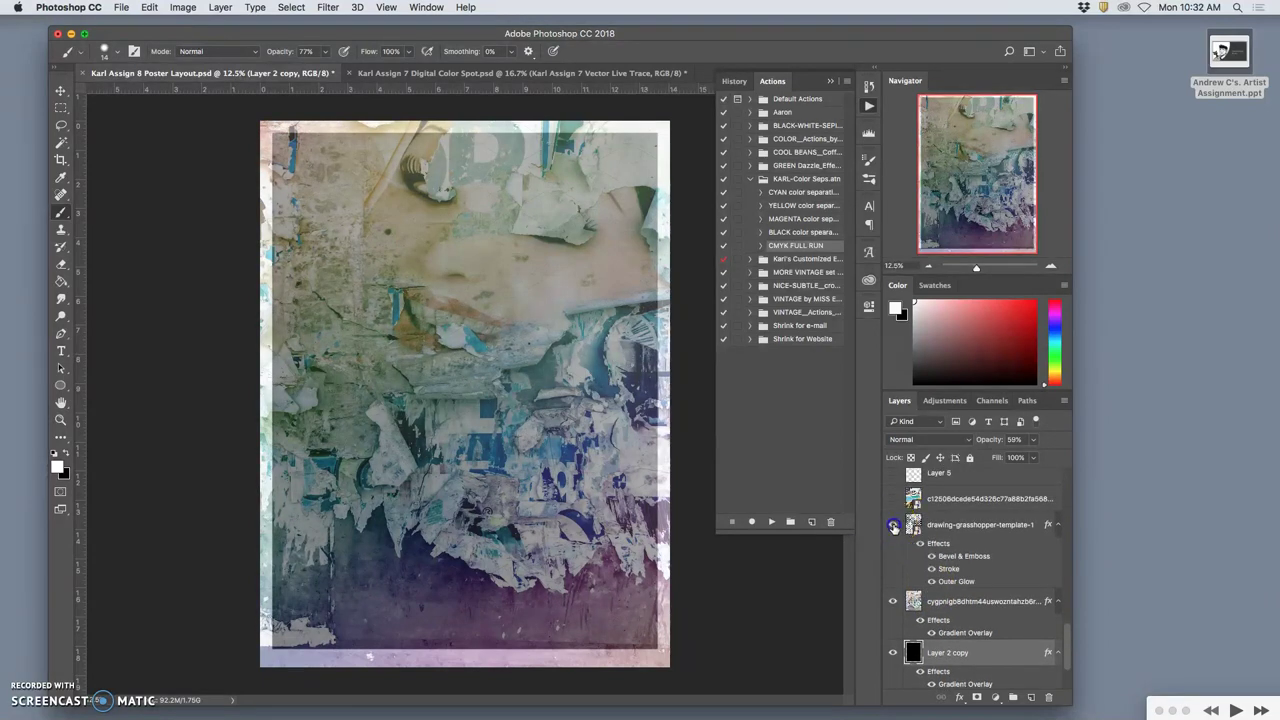
# Show the drawing-grasshopper-template-1 hexagon layer and merge it down into the collage
pyautogui.click(893, 527)
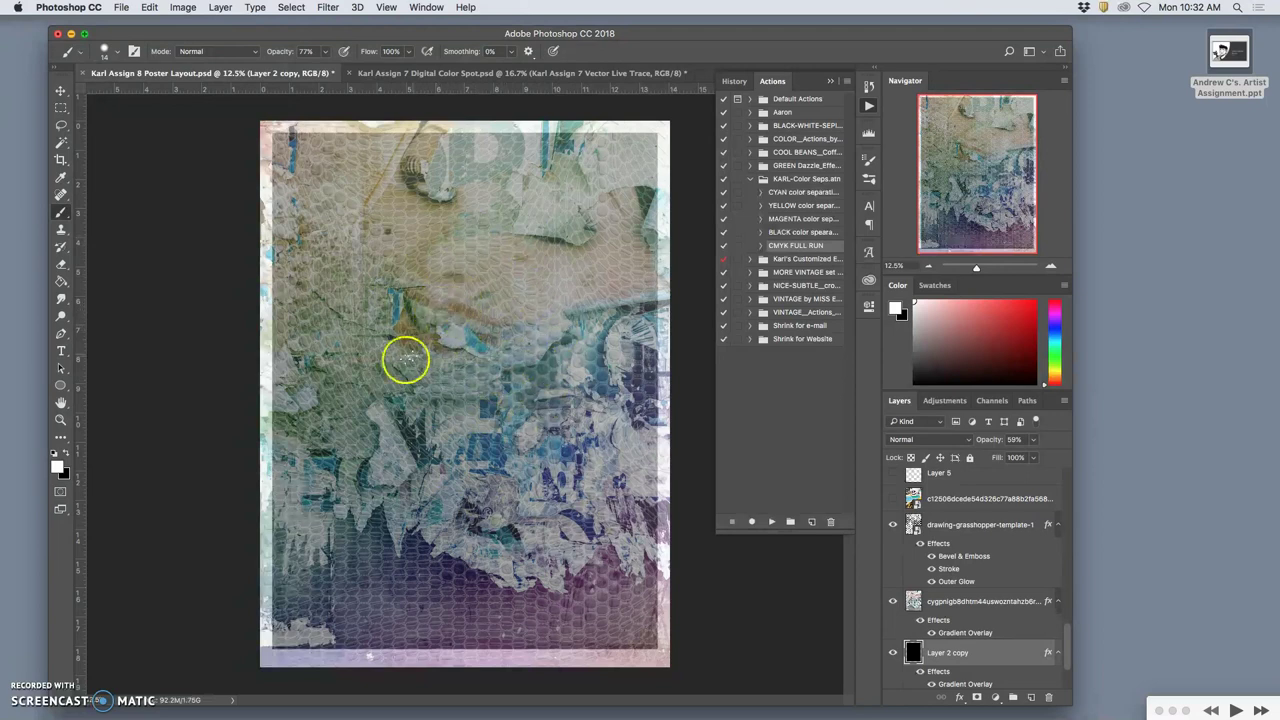
pyautogui.click(978, 530)
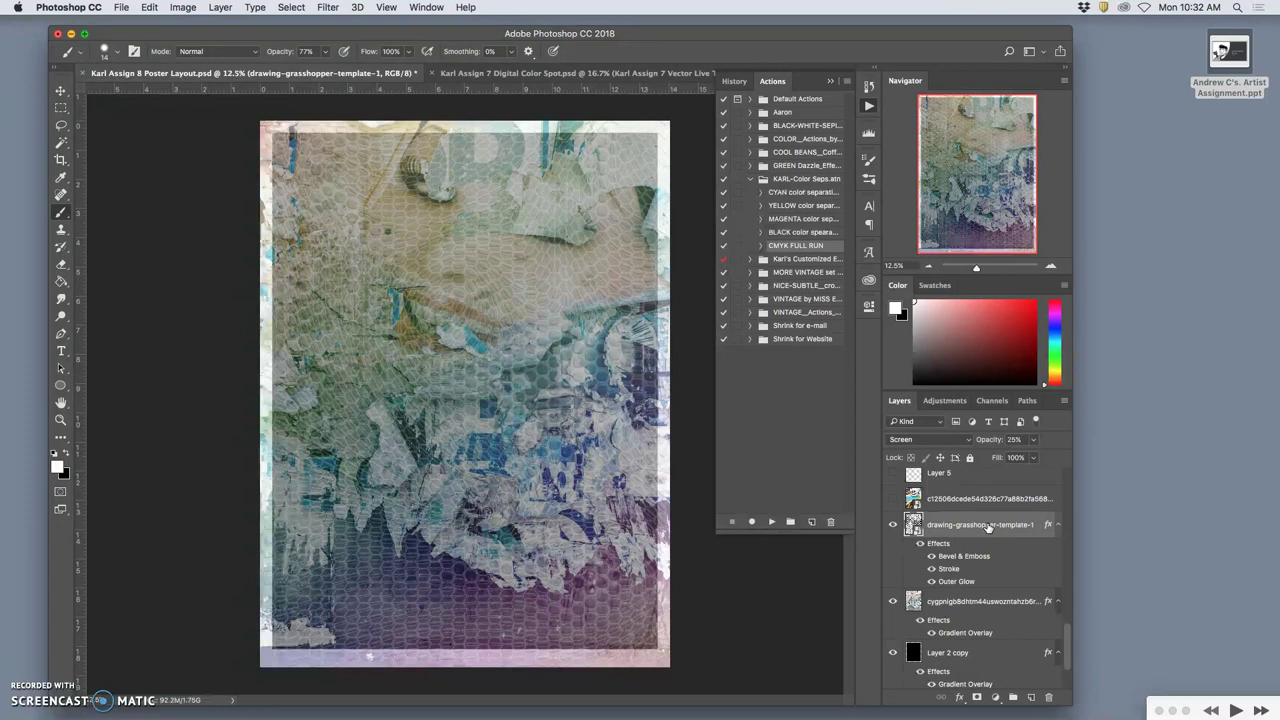
pyautogui.hotkey('ctrl', 'e')
pyautogui.rightClick(988, 526)
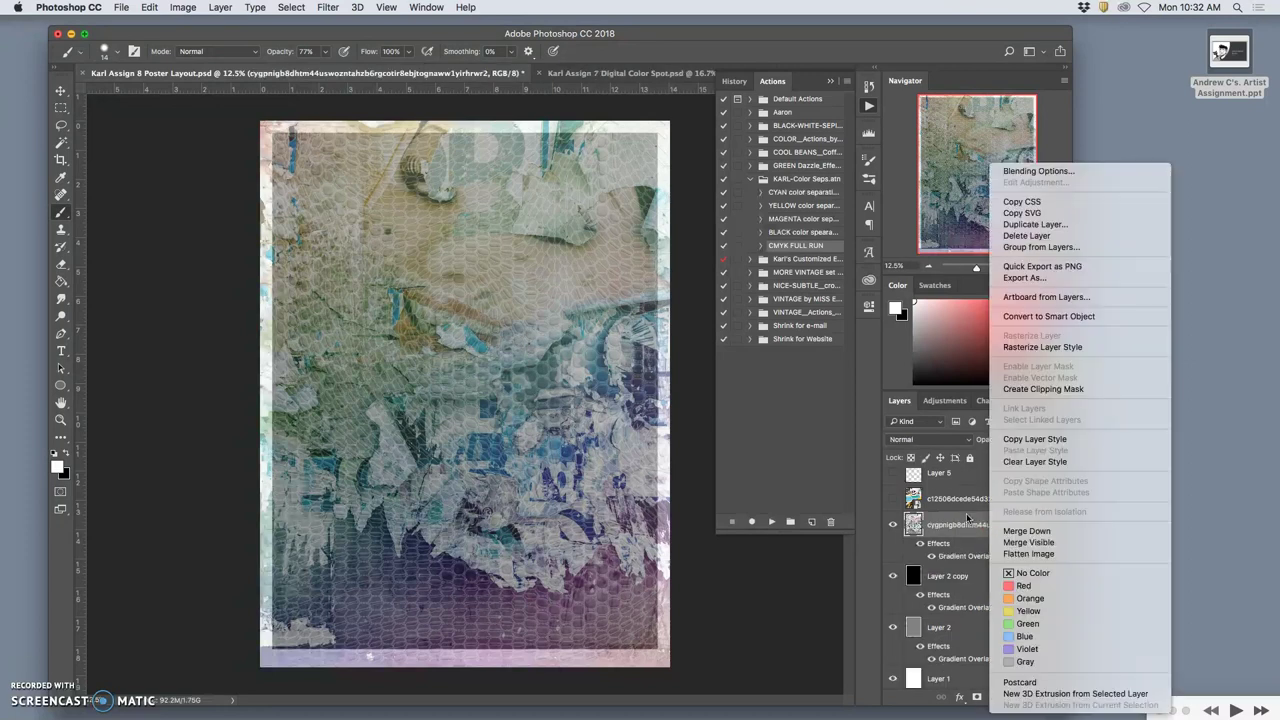
pyautogui.click(967, 517)
# Select the cygpnigb collage, show the yellow and blue collage layer, and paint on it
pyautogui.click(949, 530)
pyautogui.click(893, 498)
pyautogui.moveTo(600, 240)
pyautogui.mouseDown()
pyautogui.moveTo(582, 308)
pyautogui.moveTo(543, 304)
pyautogui.moveTo(490, 330)
pyautogui.moveTo(532, 410)
pyautogui.moveTo(540, 369)
pyautogui.moveTo(598, 373)
pyautogui.mouseUp()
# Compare Layer 5's white torn shapes over the collage, ending with Layer 5 visible and c12506 hidden
pyautogui.click(893, 498)
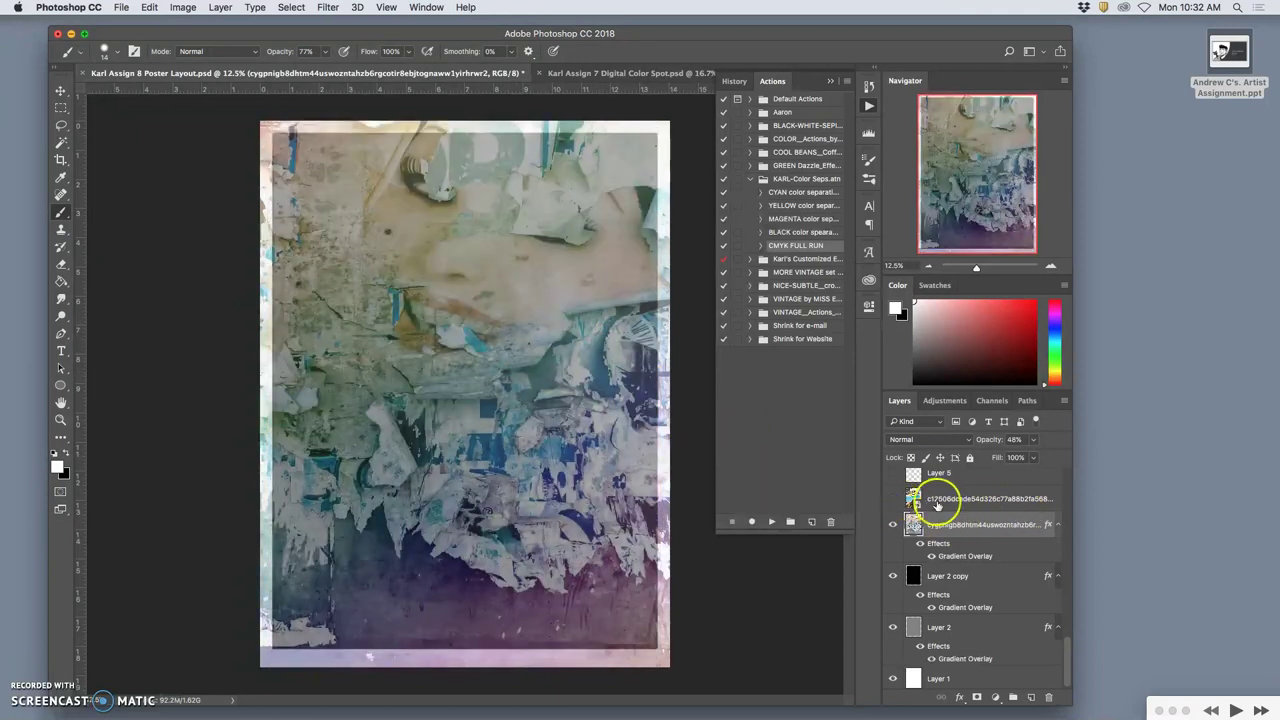
pyautogui.scroll(2, 945, 505)
pyautogui.click(891, 499)
pyautogui.click(893, 525)
pyautogui.click(893, 499)
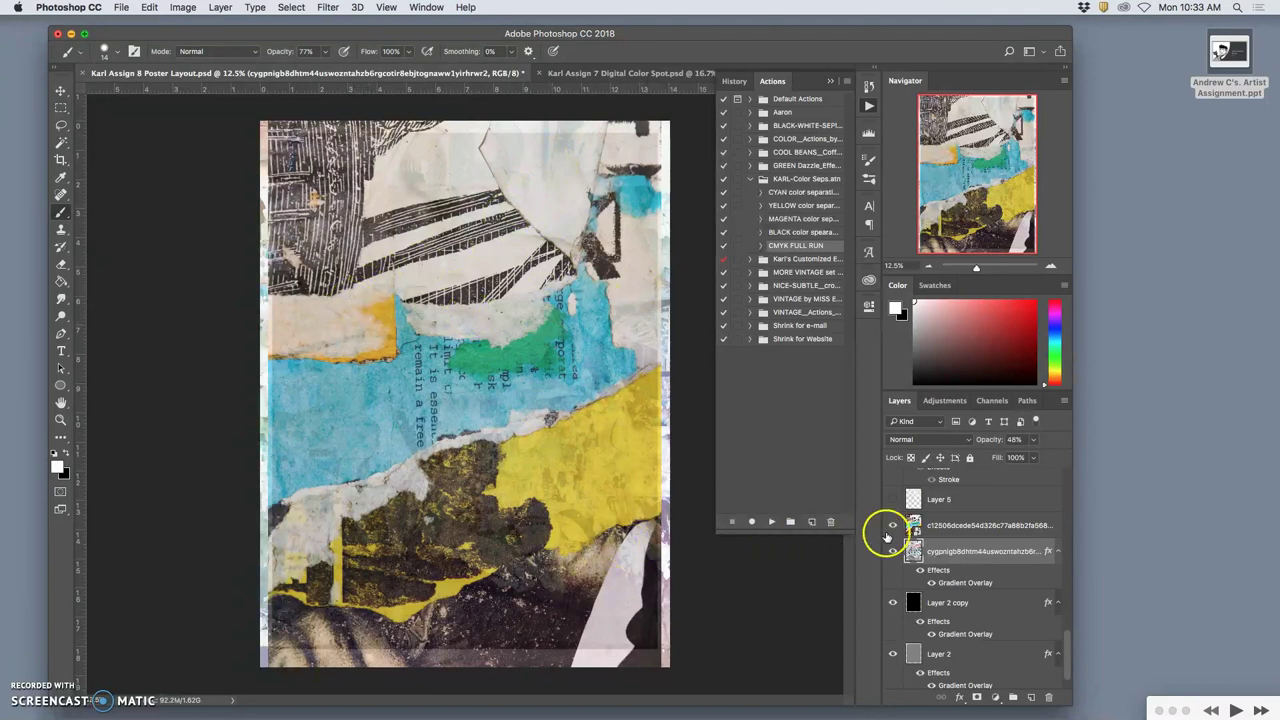
pyautogui.click(893, 499)
pyautogui.click(893, 525)
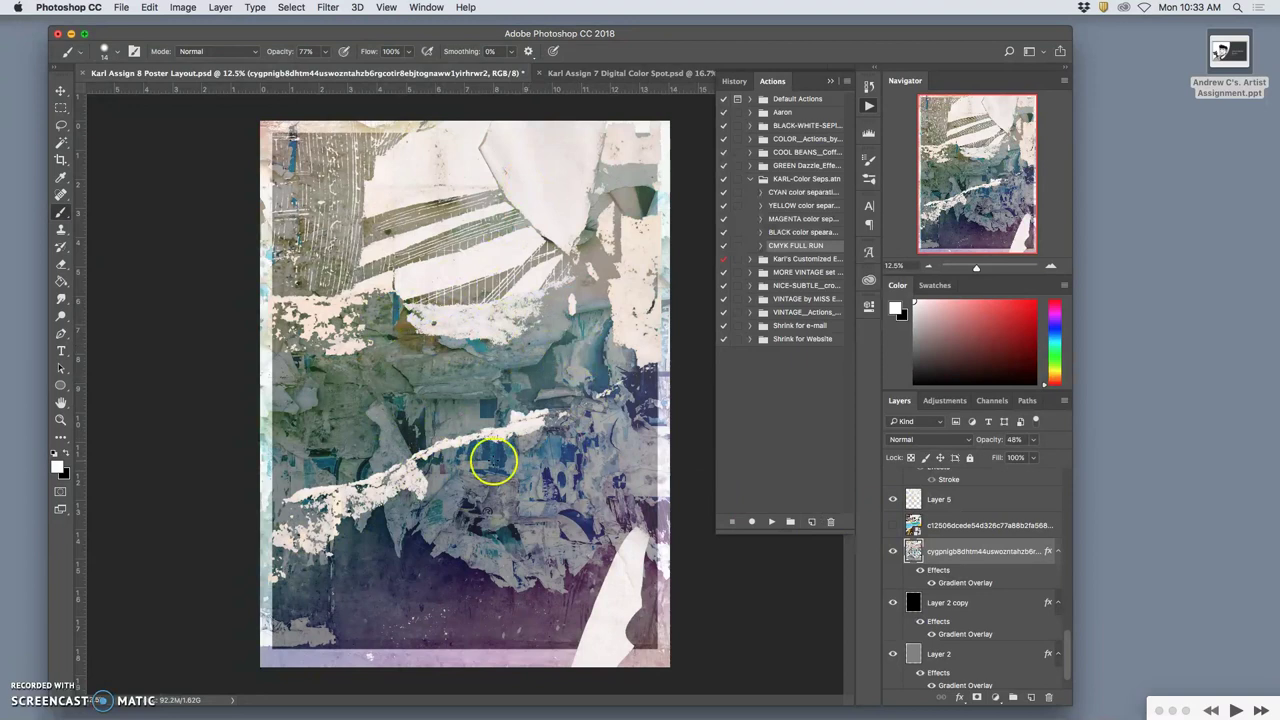
pyautogui.scroll(3, 967, 505)
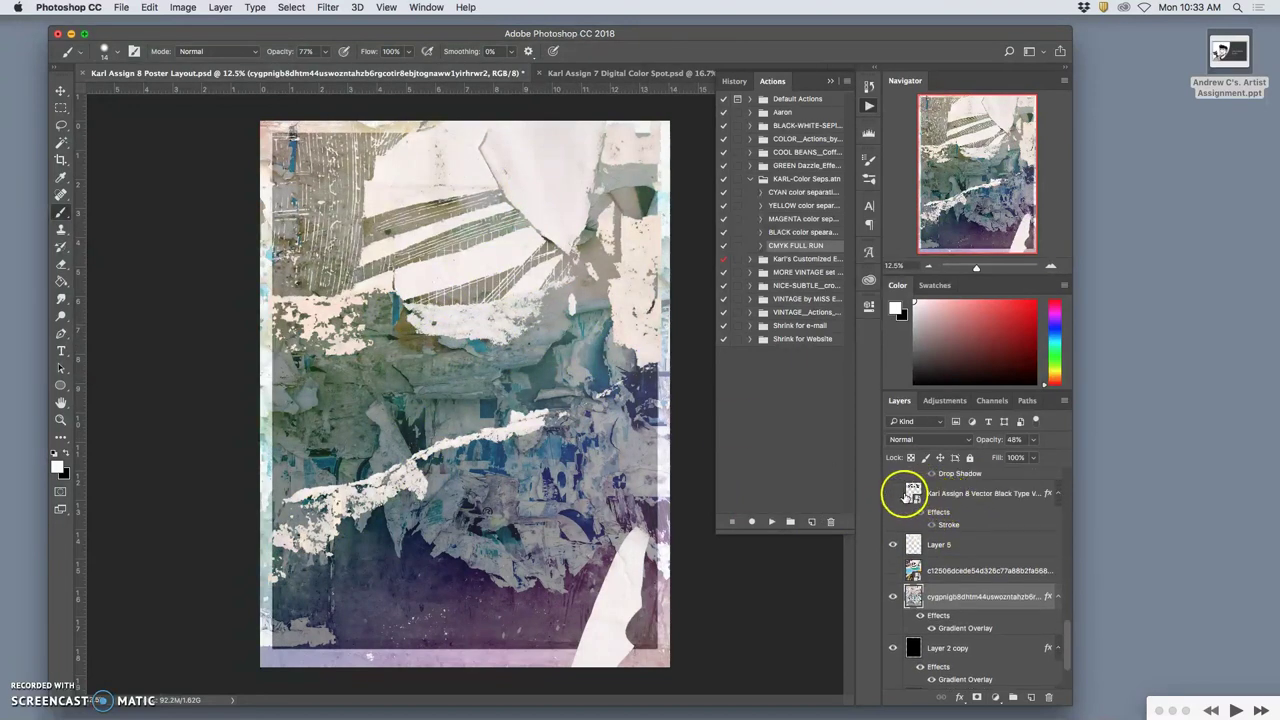
# Compare the black and red-styled MELTING Macabre title layers by toggling their visibility
pyautogui.click(893, 494)
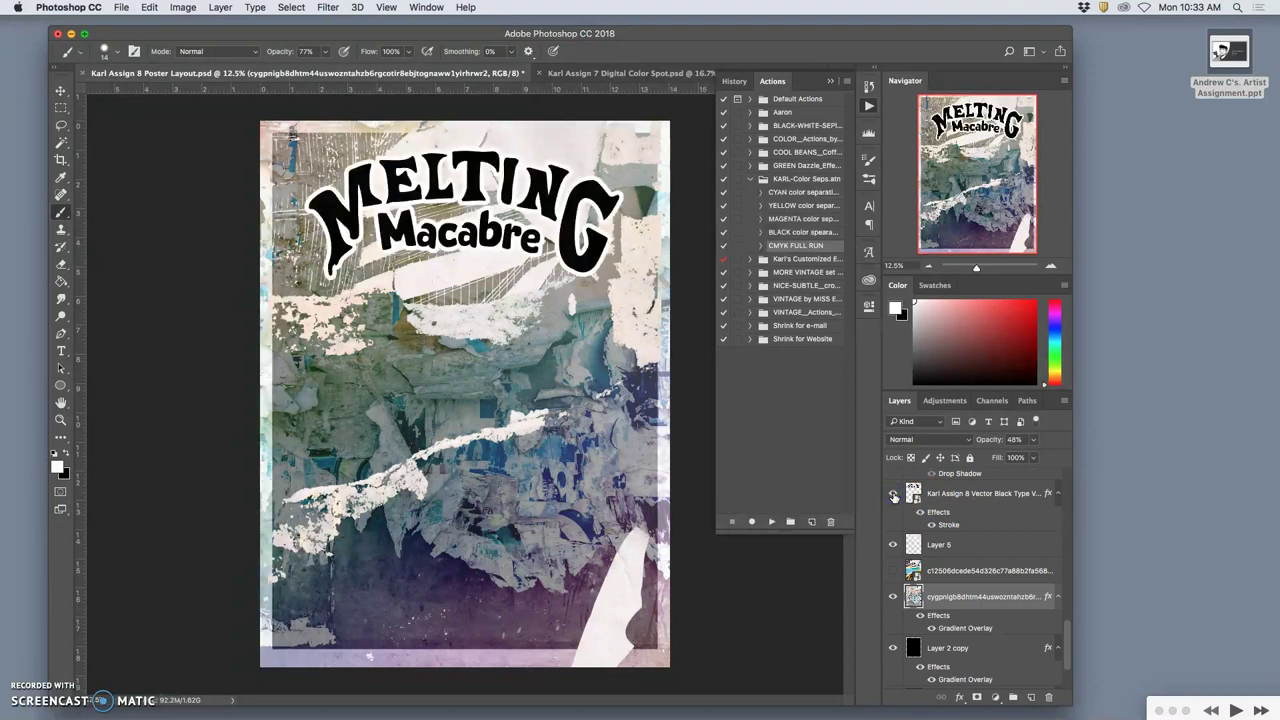
pyautogui.scroll(4, 965, 500)
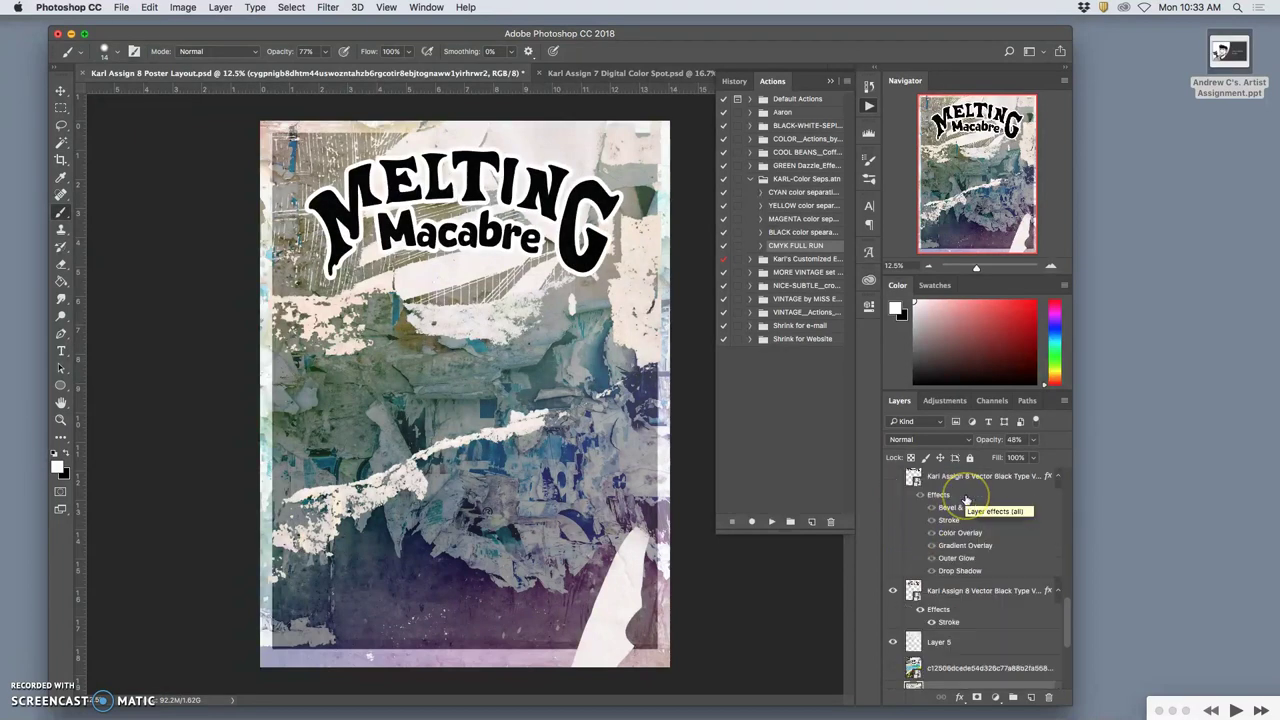
pyautogui.scroll(1, 966, 486)
pyautogui.click(893, 490)
pyautogui.click(893, 604)
pyautogui.scroll(1, 930, 540)
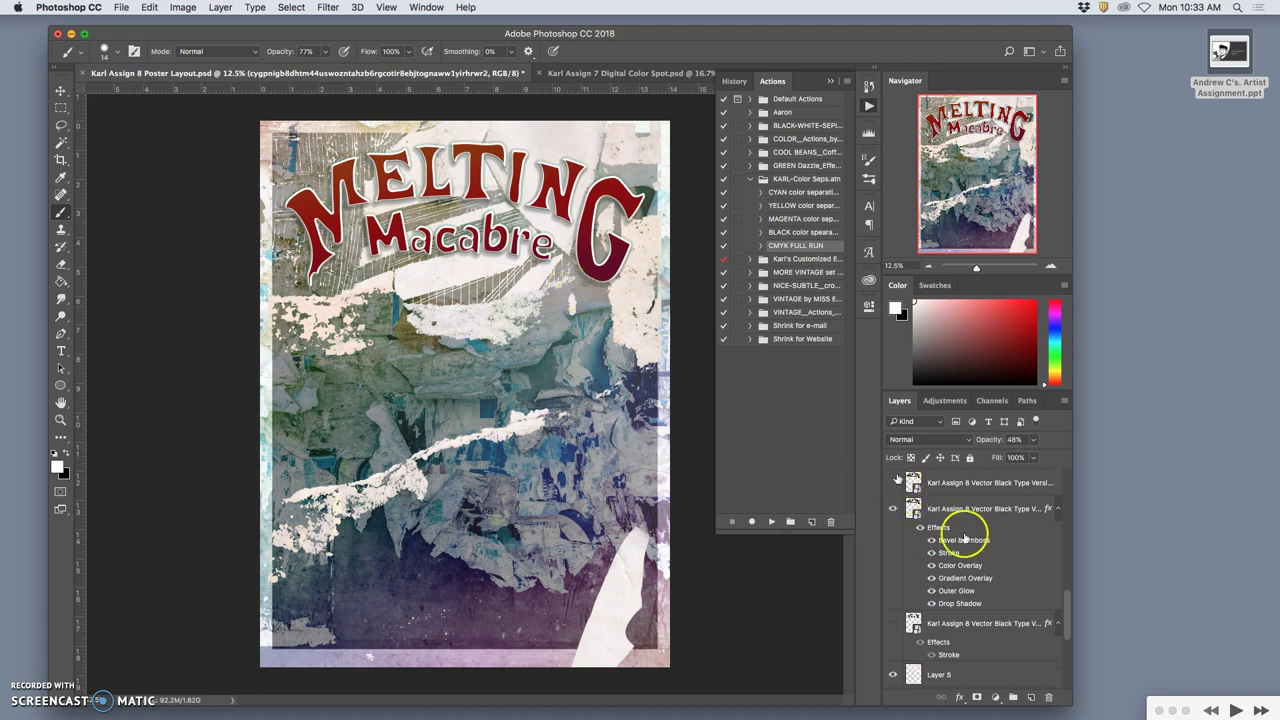
# Toggle the title's layer effects off and on, then hide both Vector Black Type title layers
pyautogui.click(920, 528)
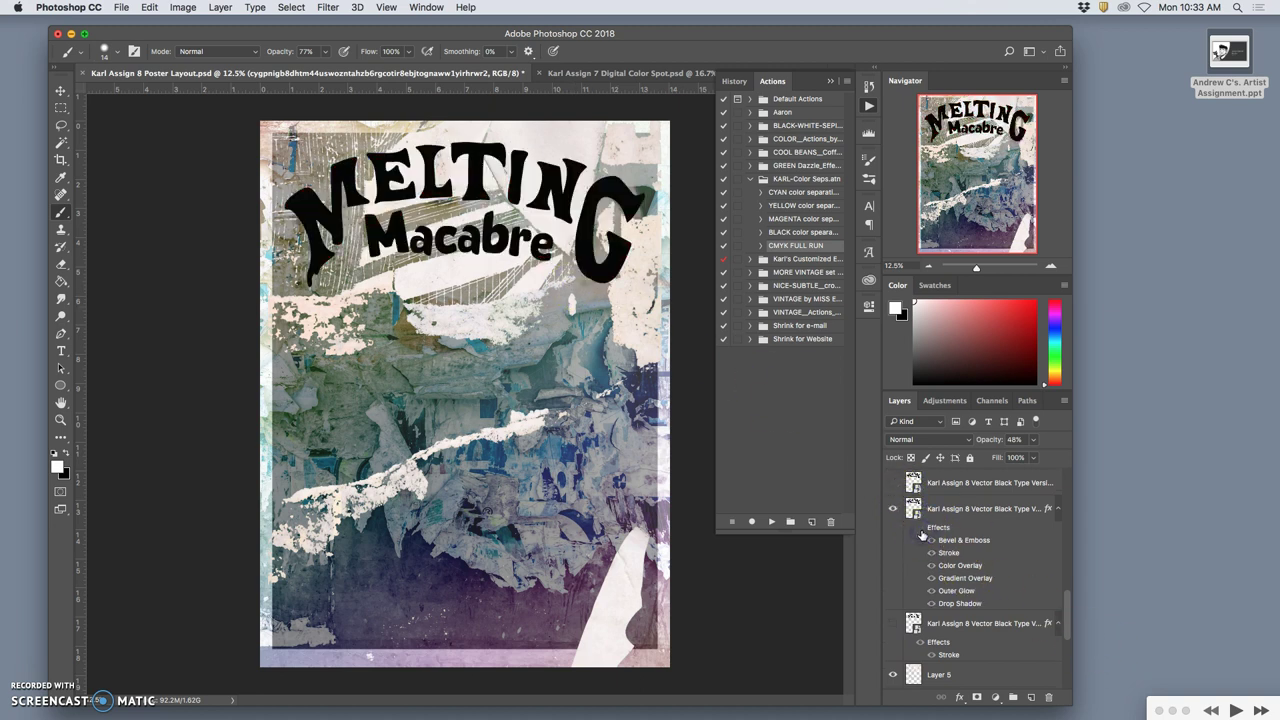
pyautogui.click(920, 528)
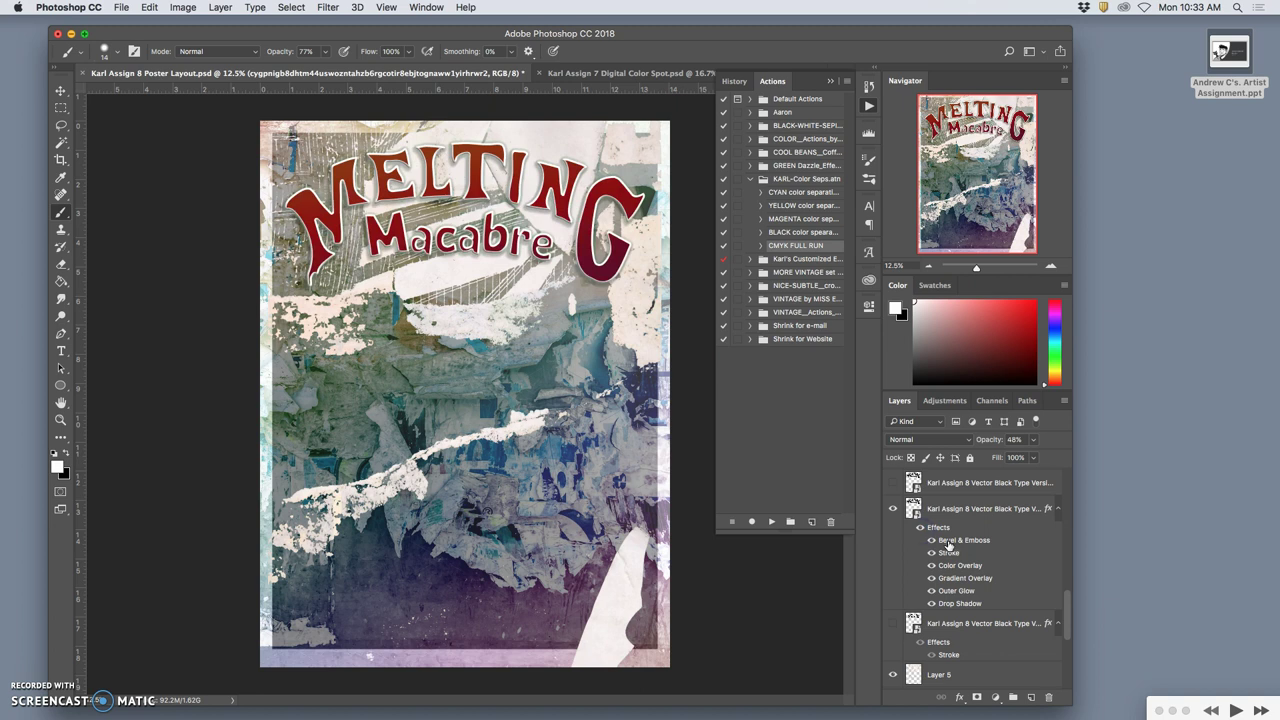
pyautogui.scroll(2, 945, 545)
pyautogui.click(893, 519)
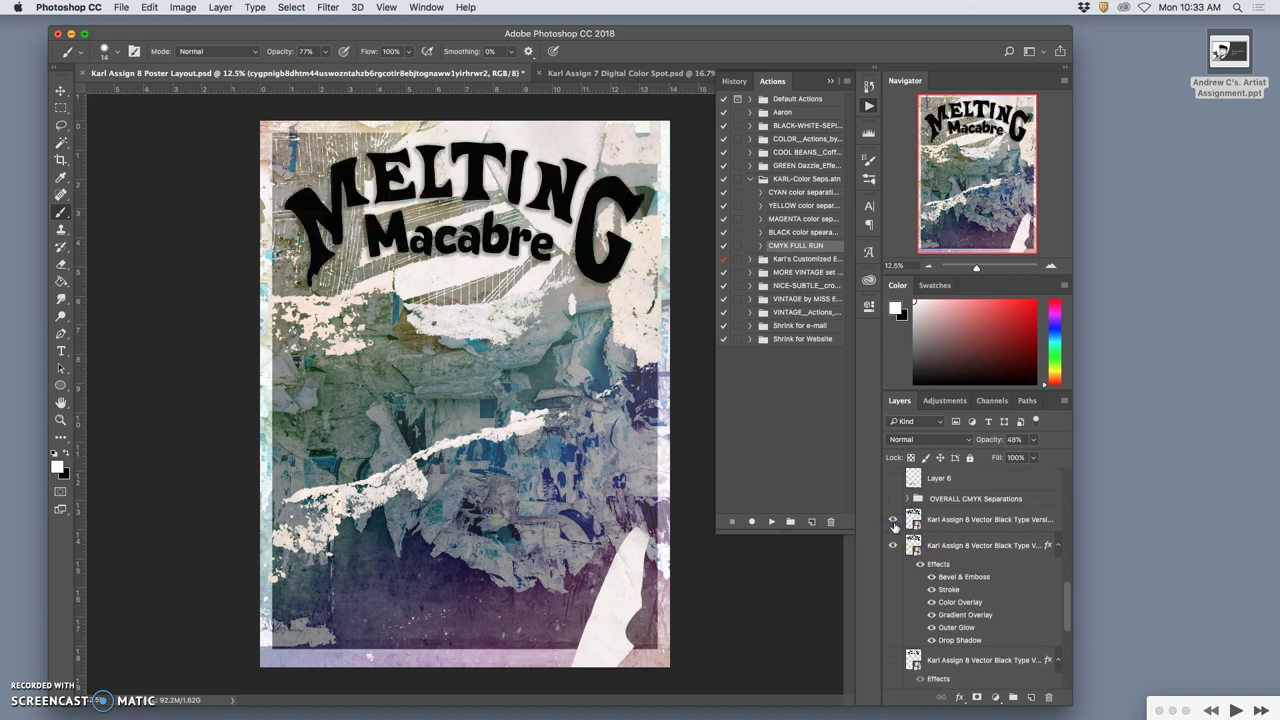
pyautogui.click(893, 545)
pyautogui.click(893, 519)
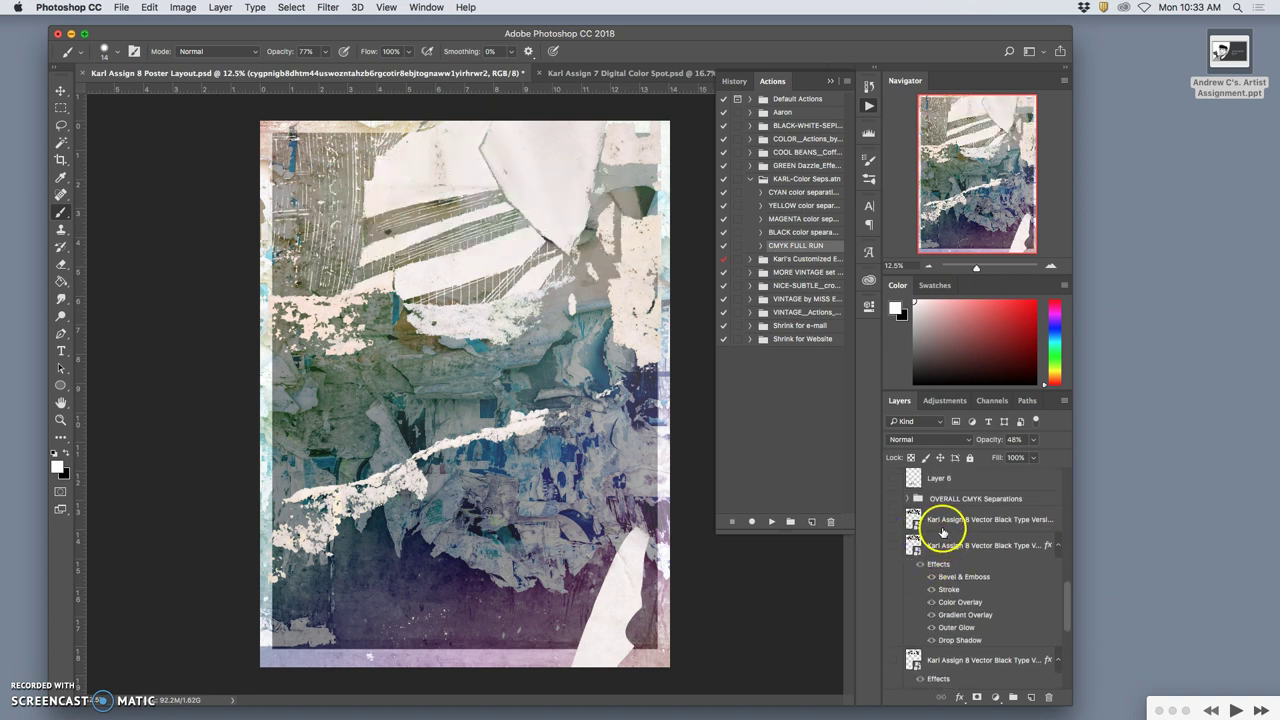
pyautogui.scroll(1, 942, 534)
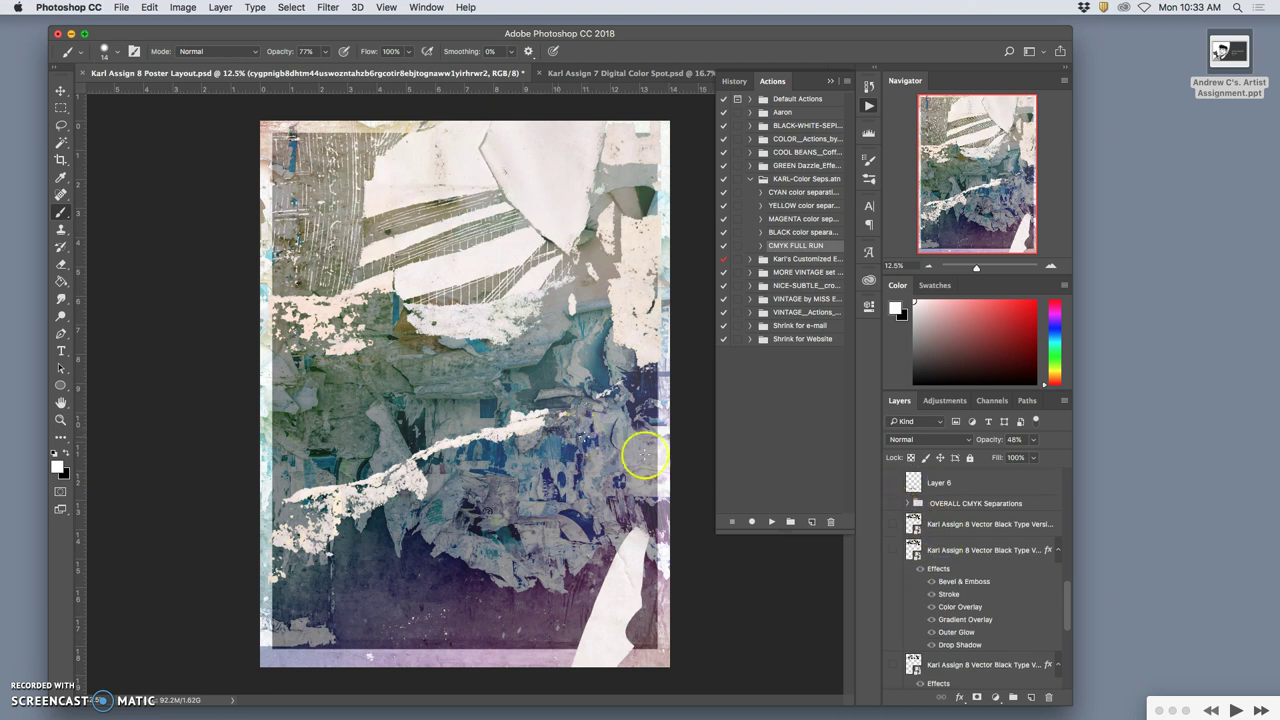
# Show and expand the OVERALL CMYK Separations group, and hide Layer 2 copy and Layer 2
pyautogui.click(893, 503)
pyautogui.click(906, 503)
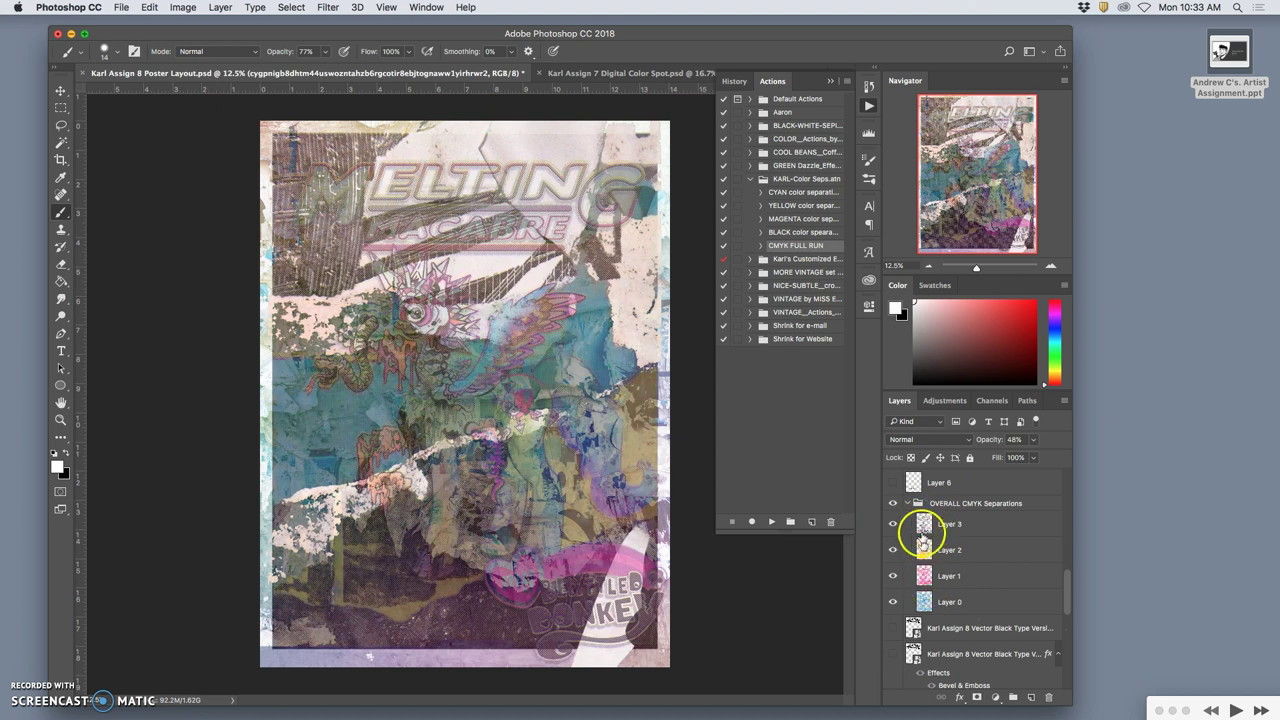
pyautogui.scroll(-2, 955, 595)
pyautogui.scroll(-4, 960, 600)
pyautogui.click(893, 578)
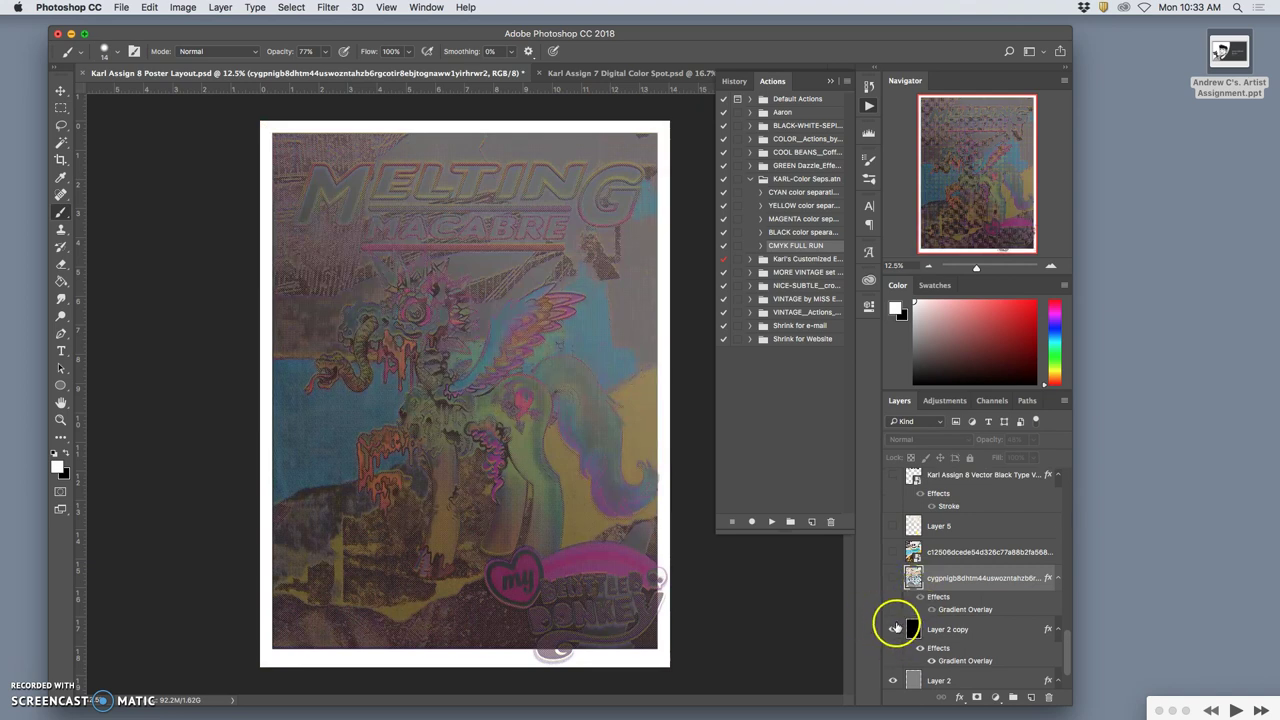
pyautogui.click(893, 628)
pyautogui.scroll(-2, 893, 628)
pyautogui.click(893, 651)
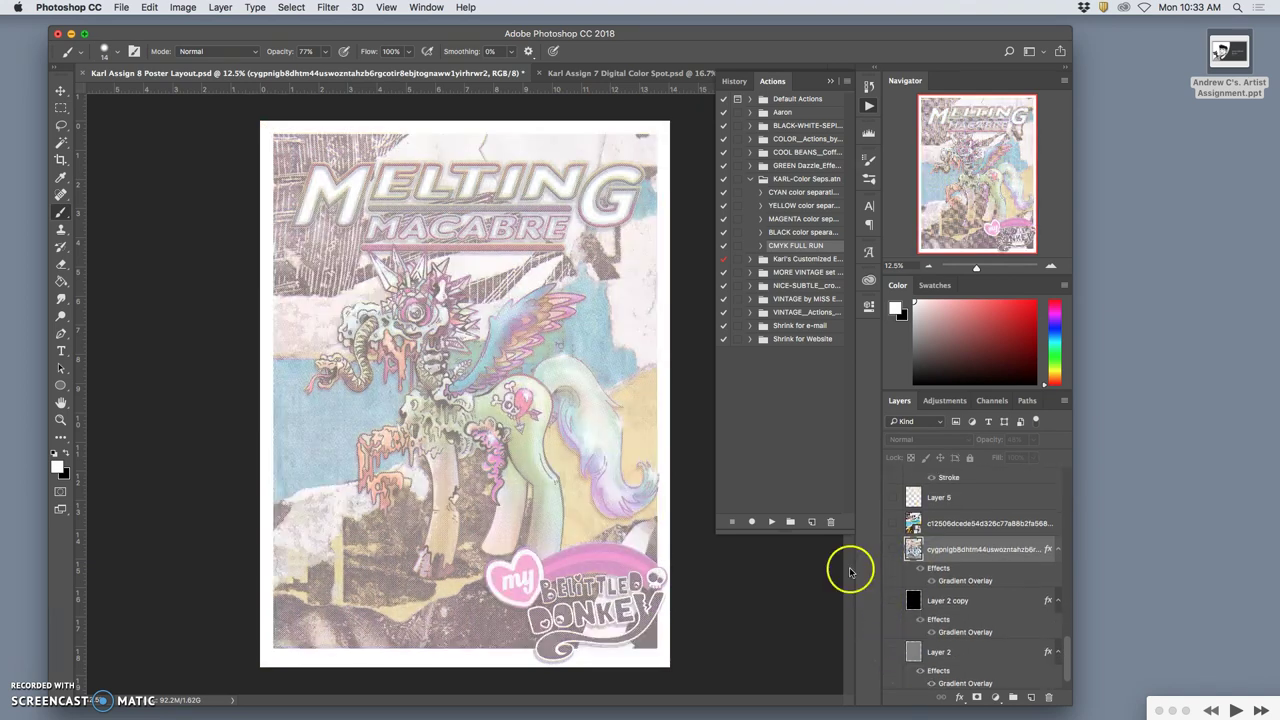
# Zoom in to 66.7% on the halftone-dotted pony's face
pyautogui.press('super+equal')
pyautogui.press('super+equal')
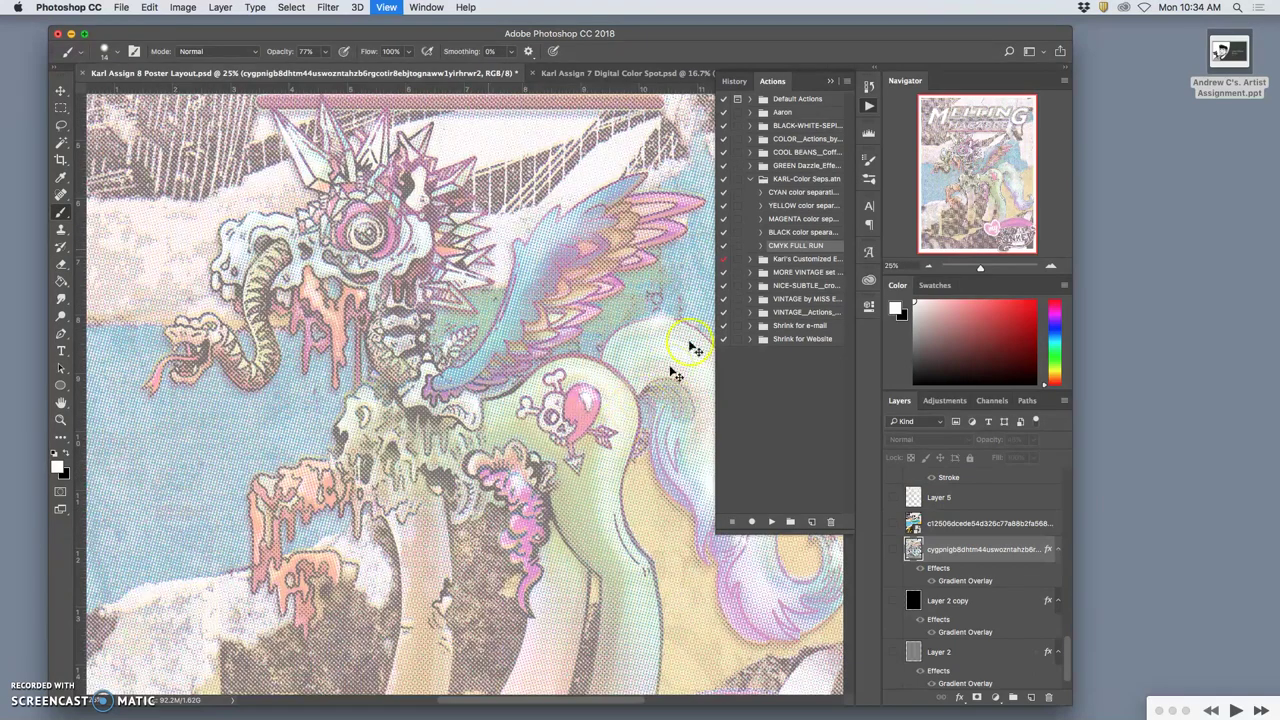
pyautogui.press('super+equal')
pyautogui.press('super+equal')
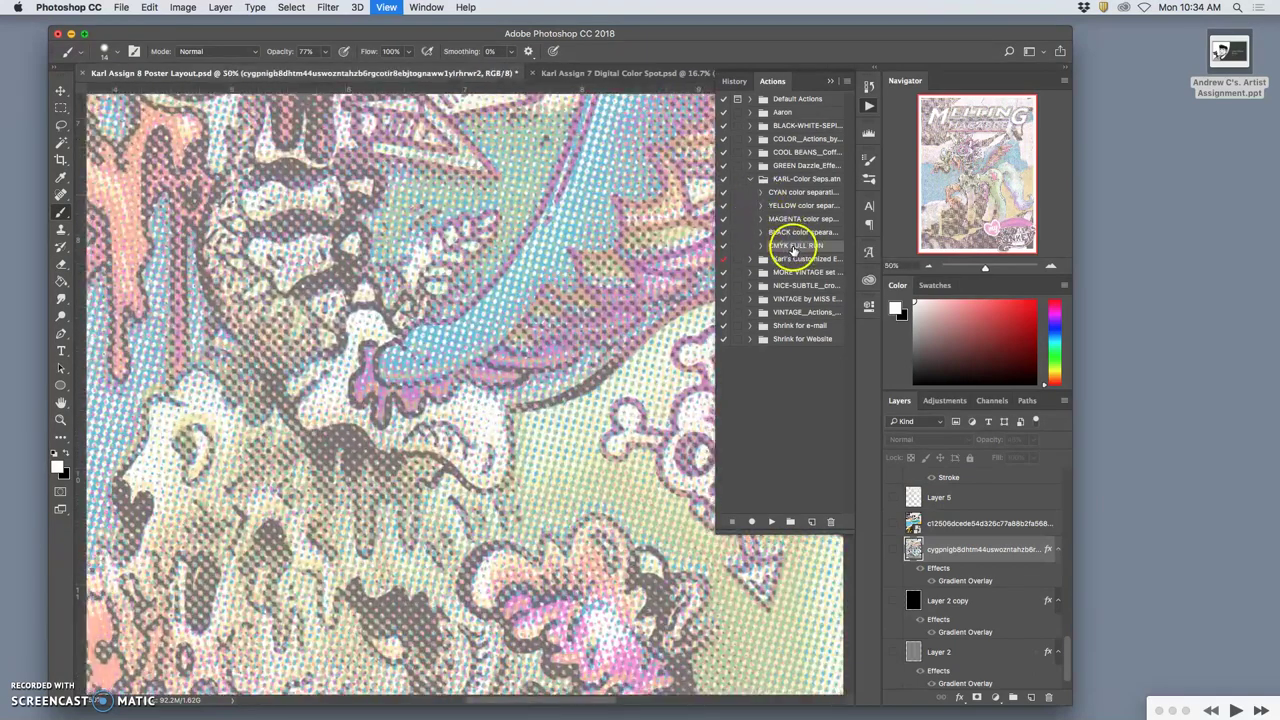
pyautogui.press('super+equal')
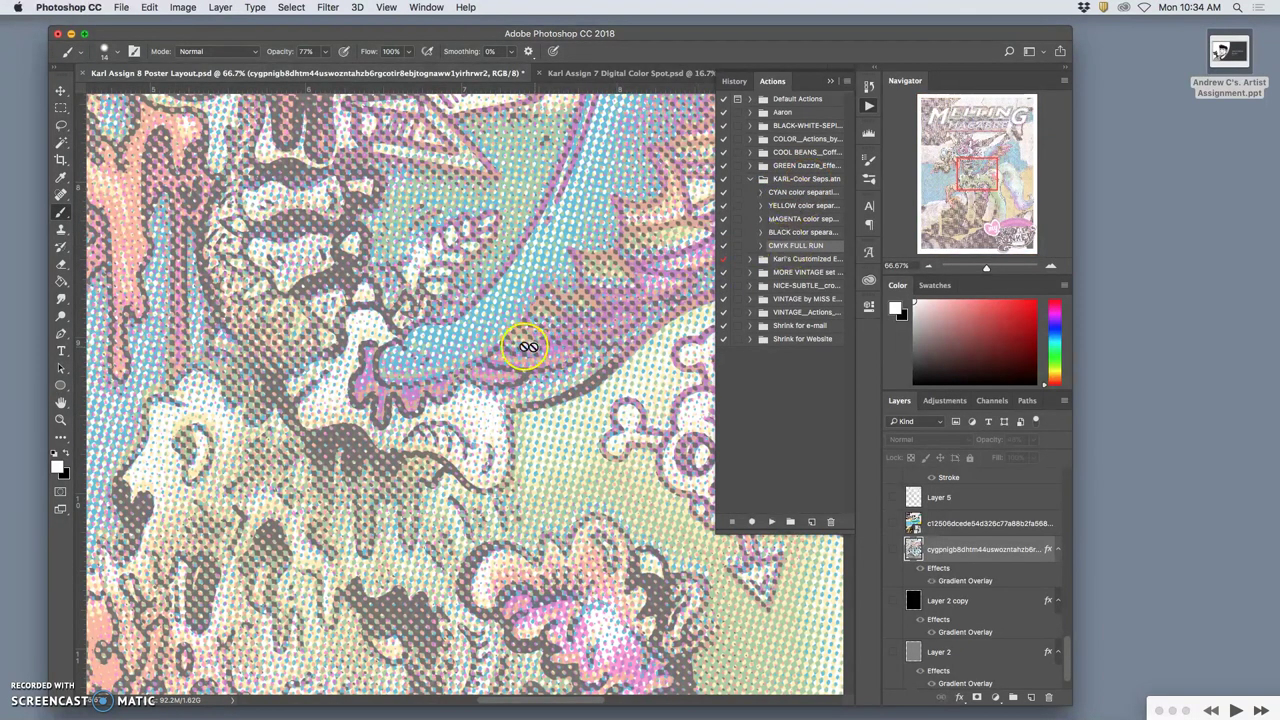
pyautogui.hscroll(-4, 510, 346)
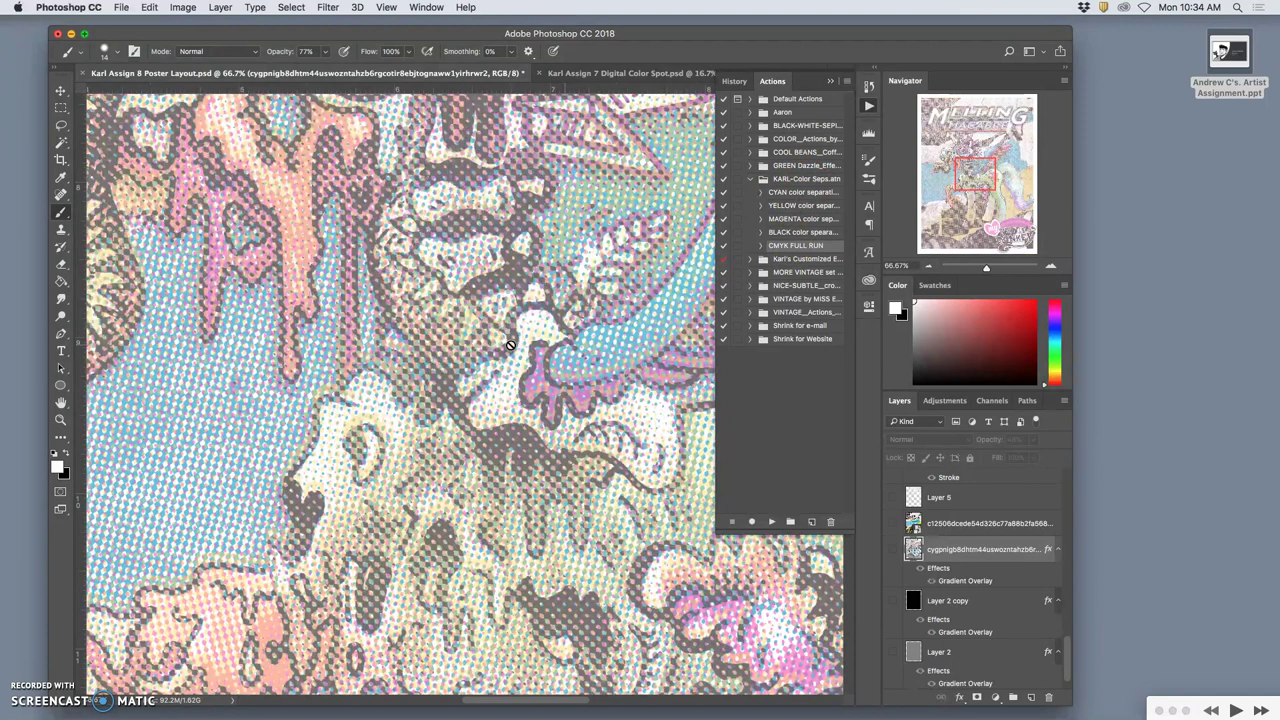
pyautogui.scroll(8, 990, 550)
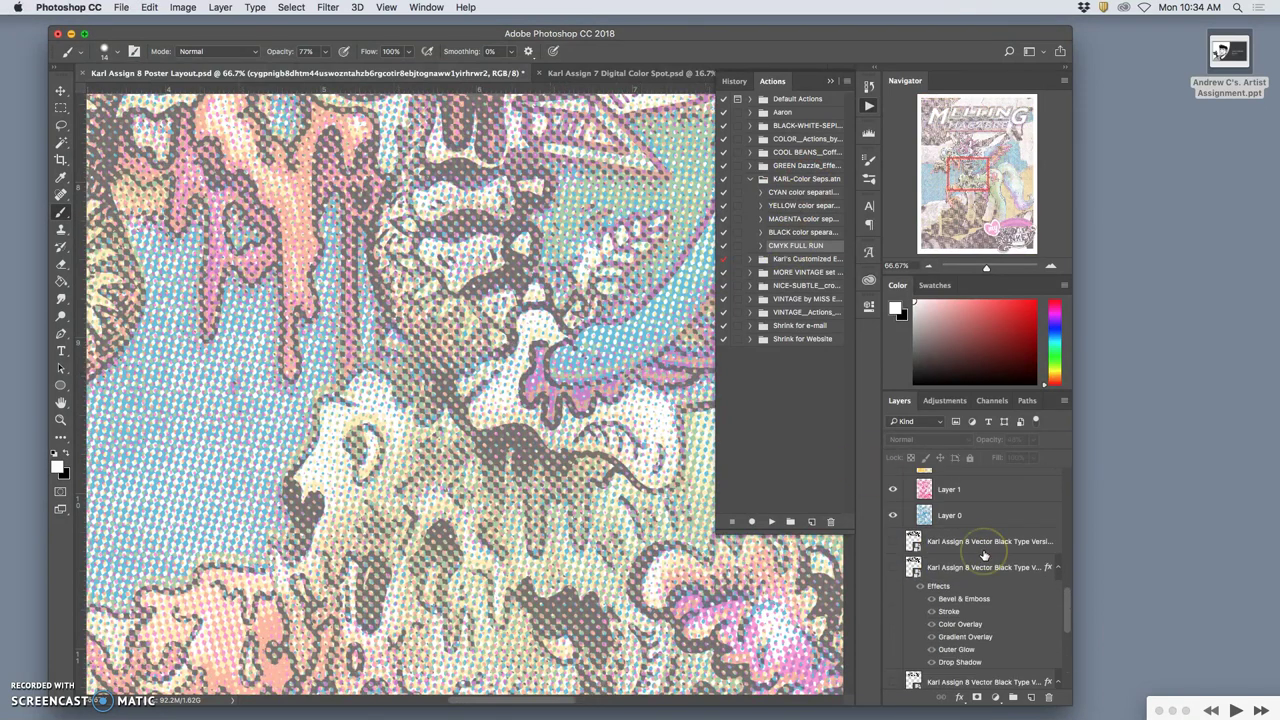
pyautogui.scroll(3, 985, 555)
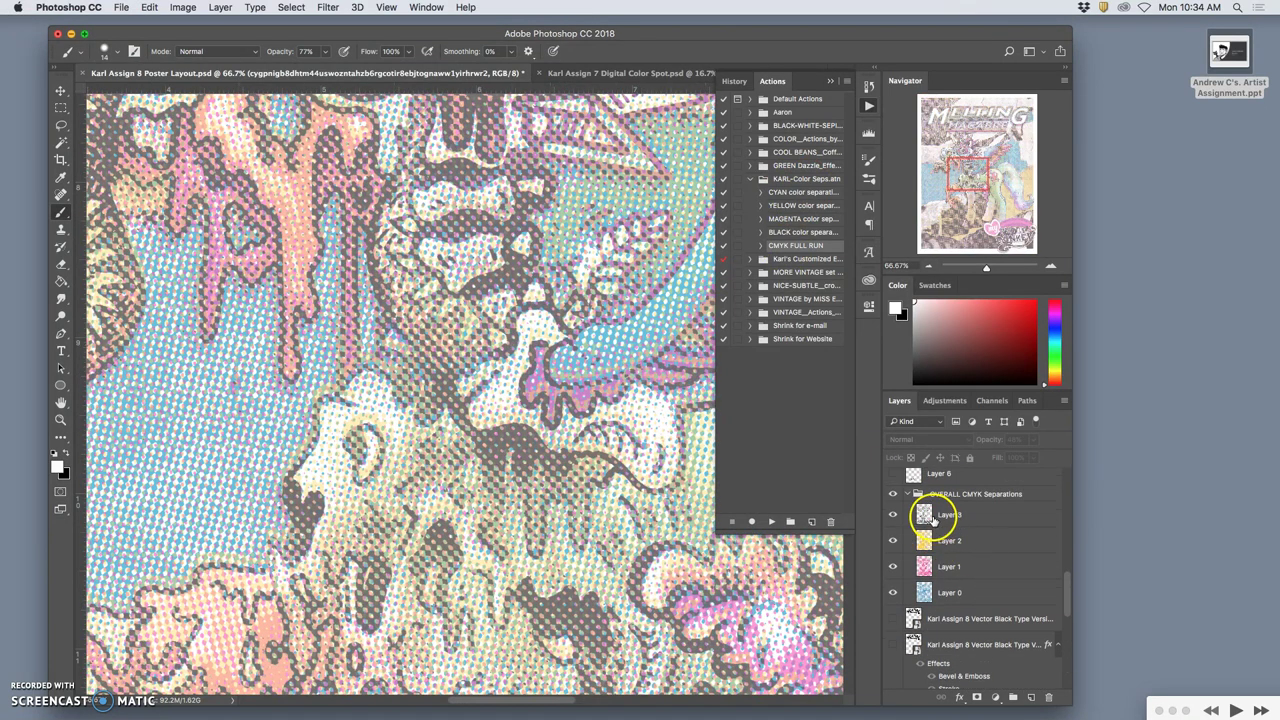
# Hide separation Layers 3 and 1 to inspect the cyan dots alone at 300%, then return to 33.3%
pyautogui.click(894, 515)
pyautogui.click(894, 568)
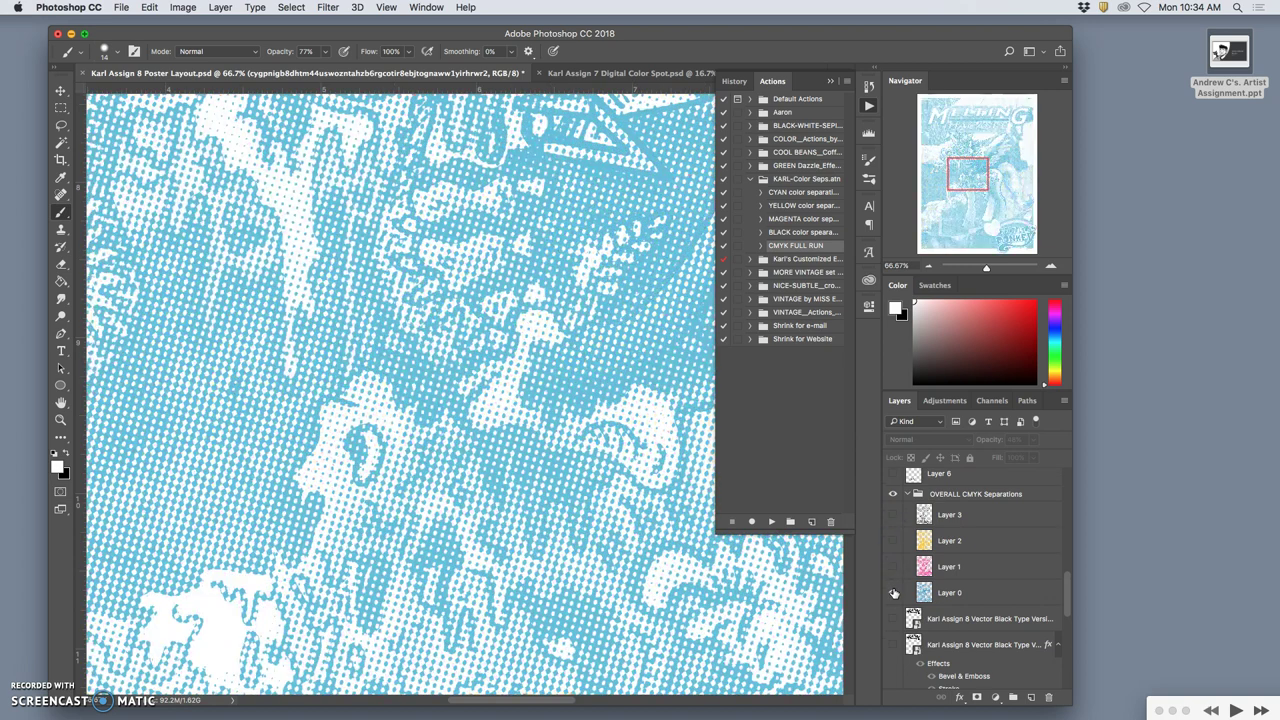
pyautogui.press('super+equal')
pyautogui.press('super+equal')
pyautogui.press('super+equal')
pyautogui.press('super+equal')
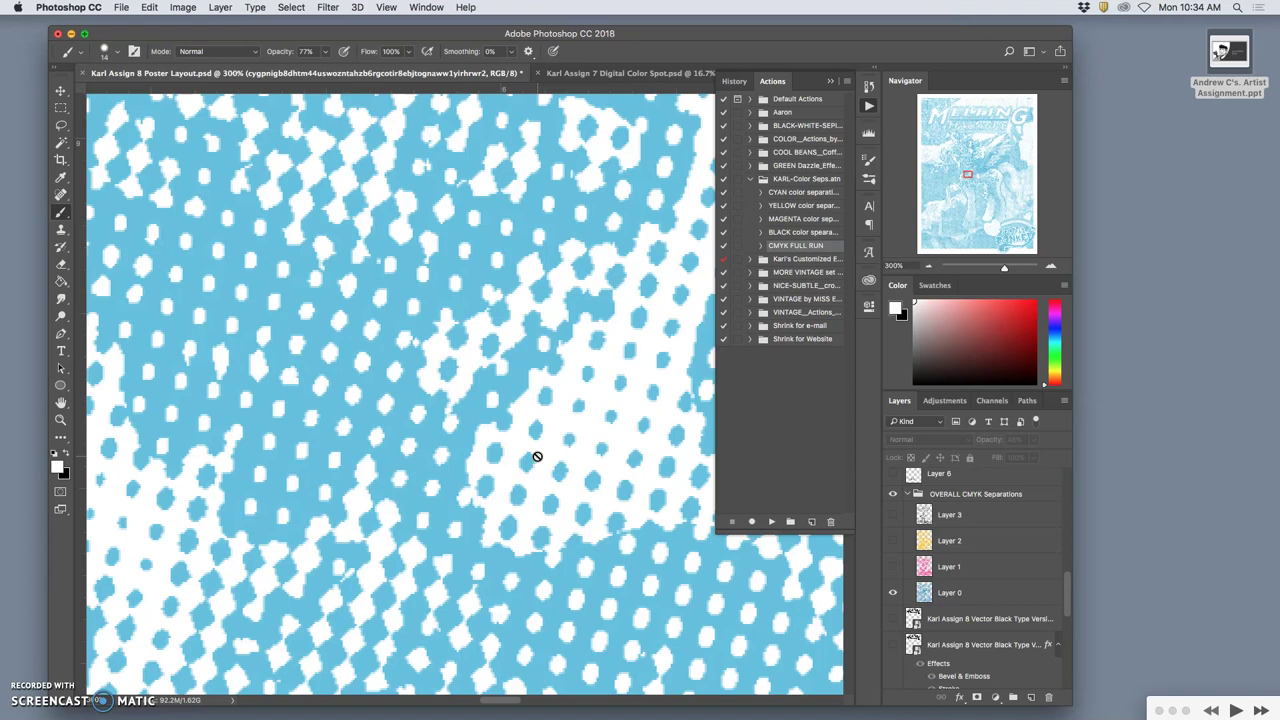
pyautogui.press('super+minus')
pyautogui.press('super+minus')
pyautogui.press('super+minus')
pyautogui.press('super+minus')
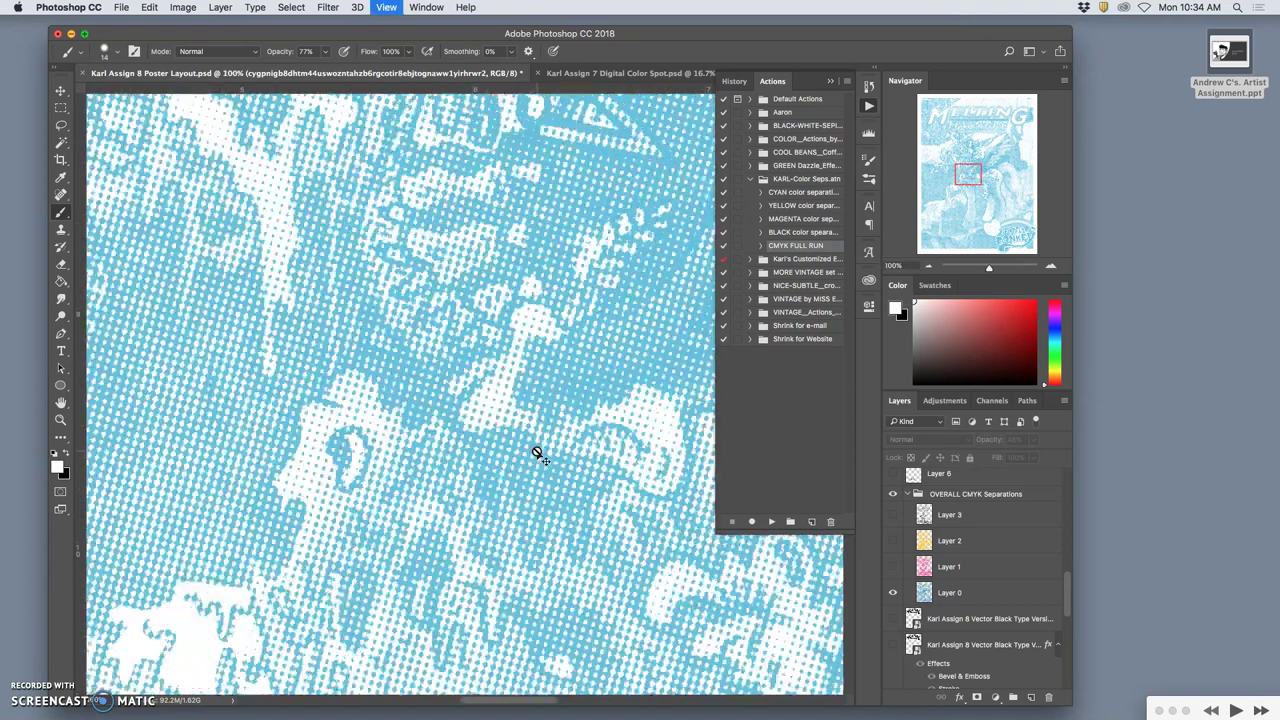
pyautogui.press('super+minus')
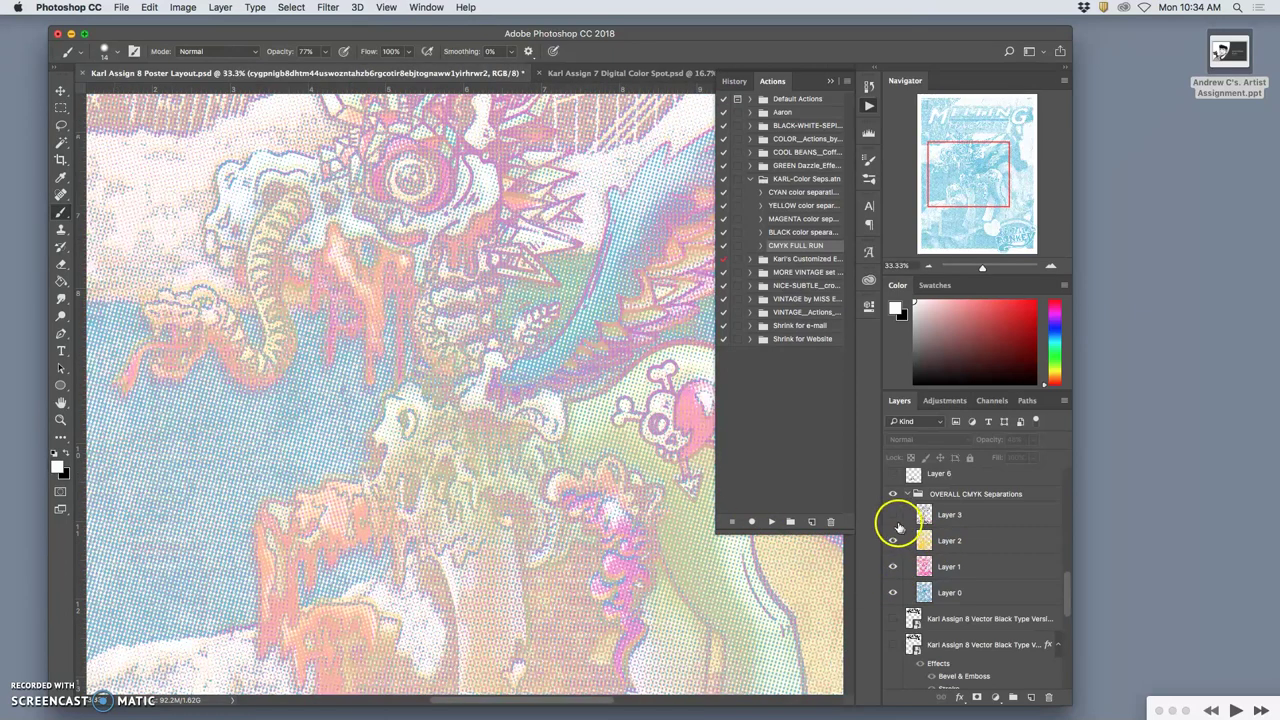
# Hide the yellow Layer 2 separation and inspect the dripping face at 100%, then zoom out to 50%
pyautogui.click(893, 542)
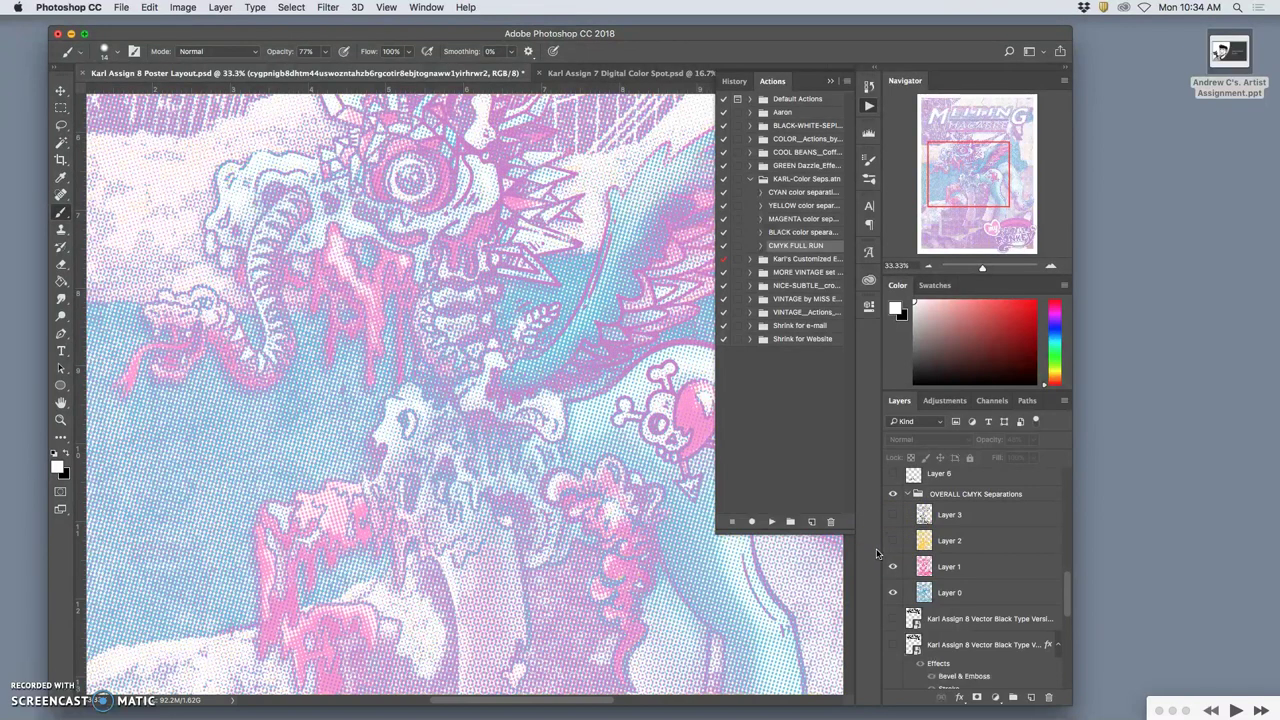
pyautogui.press('super+equal')
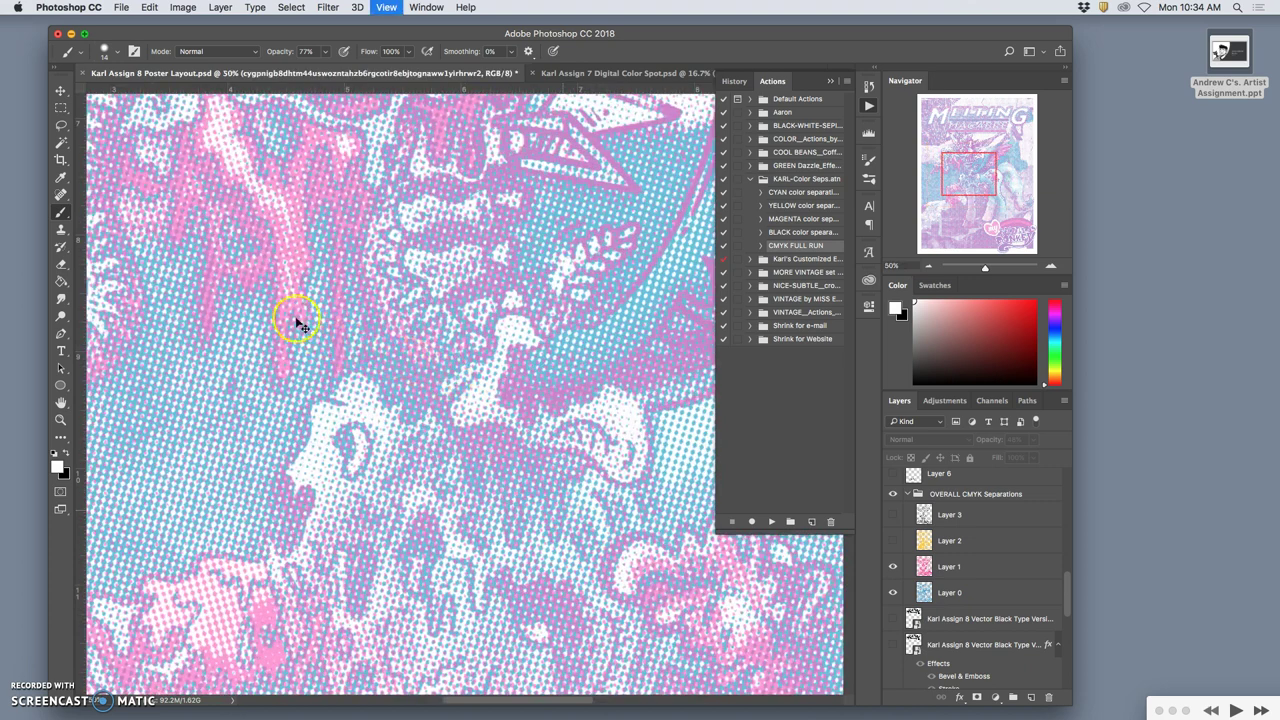
pyautogui.press('super+equal')
pyautogui.press('super+equal')
pyautogui.press('super+equal')
pyautogui.press('super+equal')
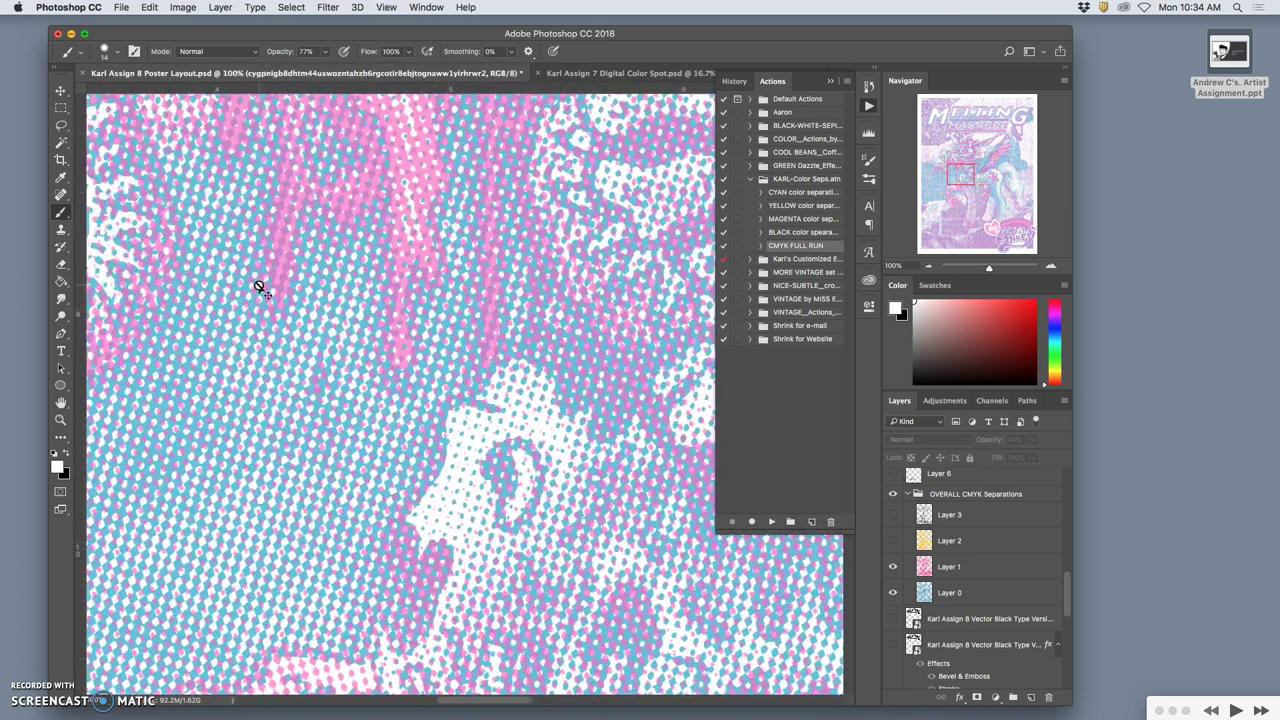
pyautogui.hscroll(-3, 291, 296)
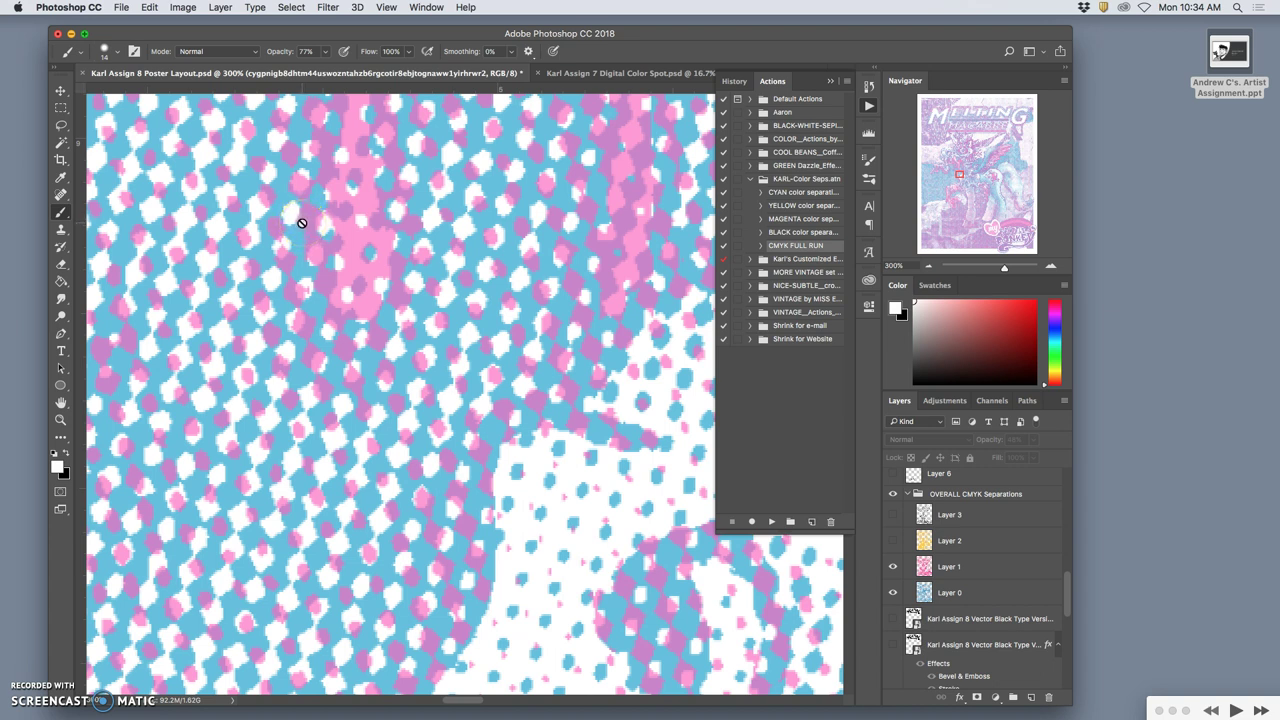
pyautogui.press('super+minus')
pyautogui.press('super+minus')
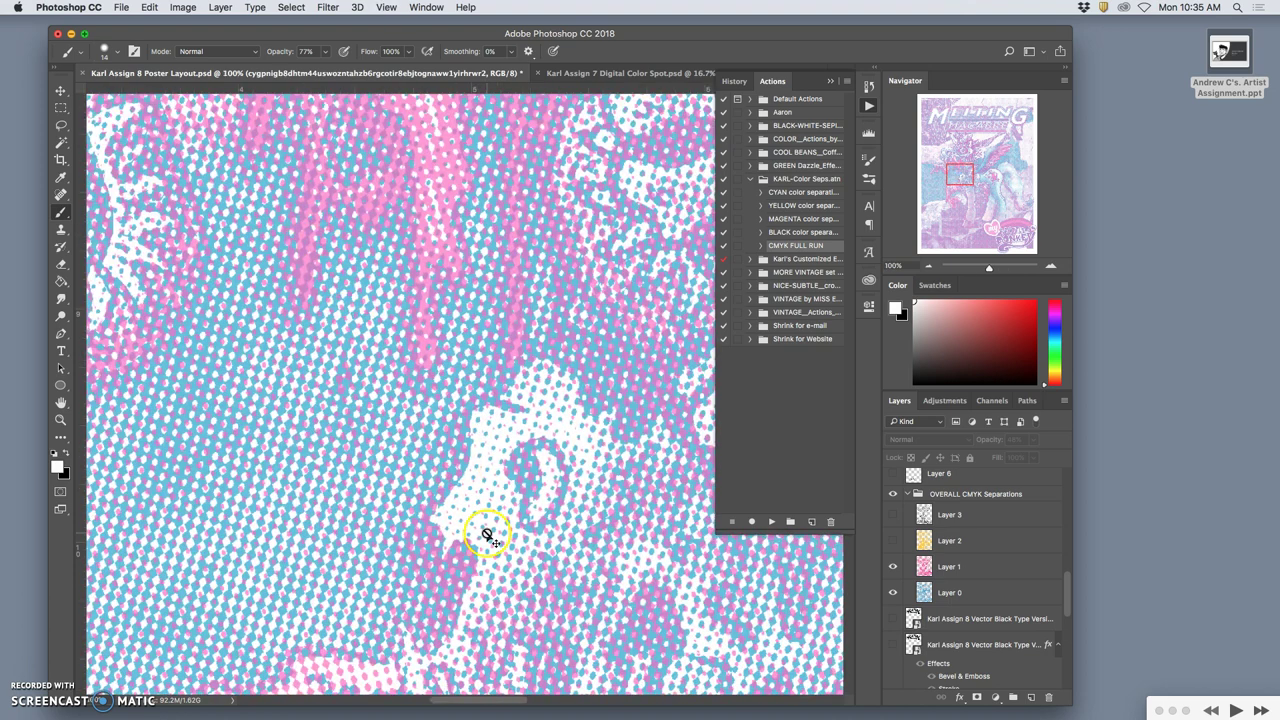
pyautogui.press('super+1')
pyautogui.press('super+minus')
pyautogui.press('super+minus')
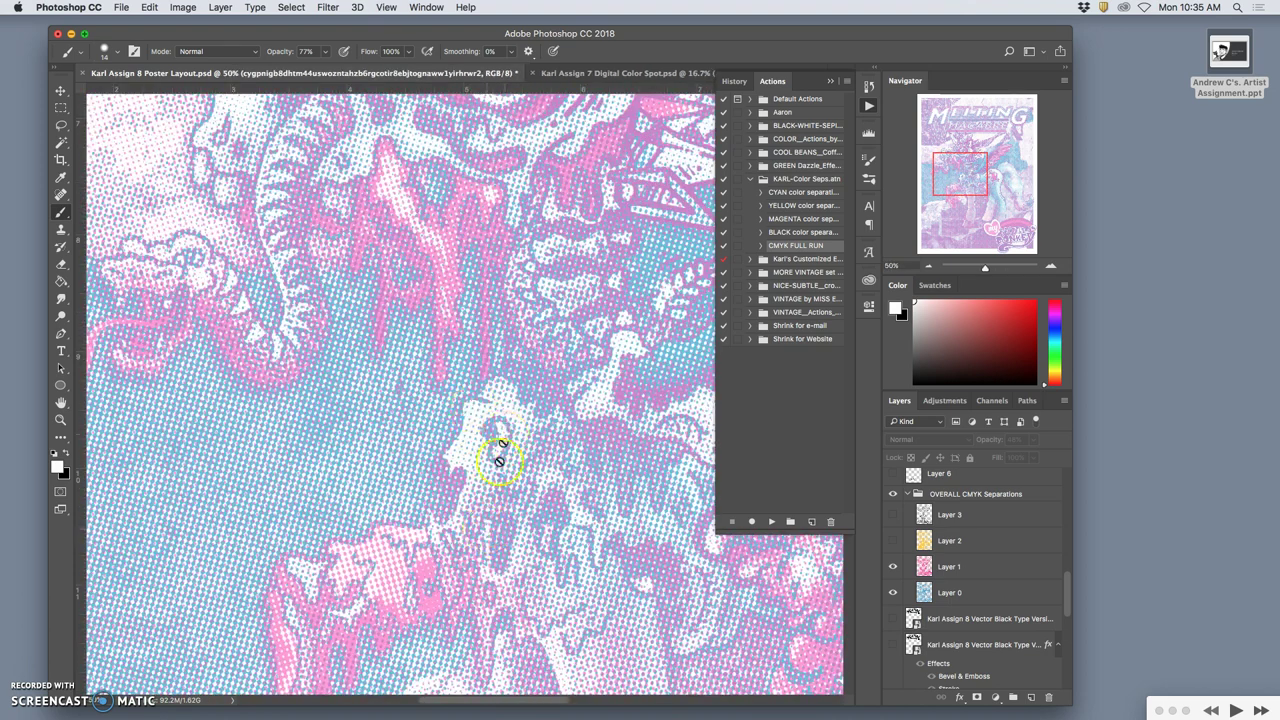
# Show yellow Layer 2 at 45% opacity, inspect its dots at 200%, then zoom out to the whole poster
pyautogui.click(893, 540)
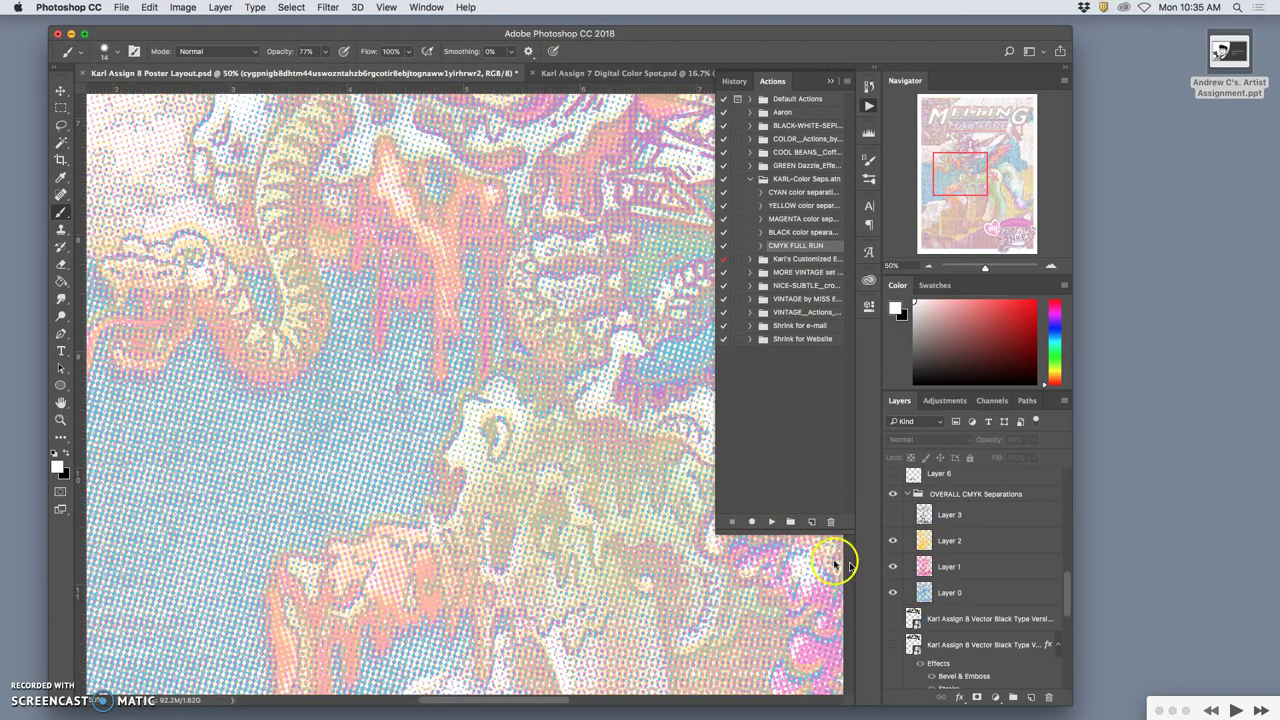
pyautogui.press('super+y')
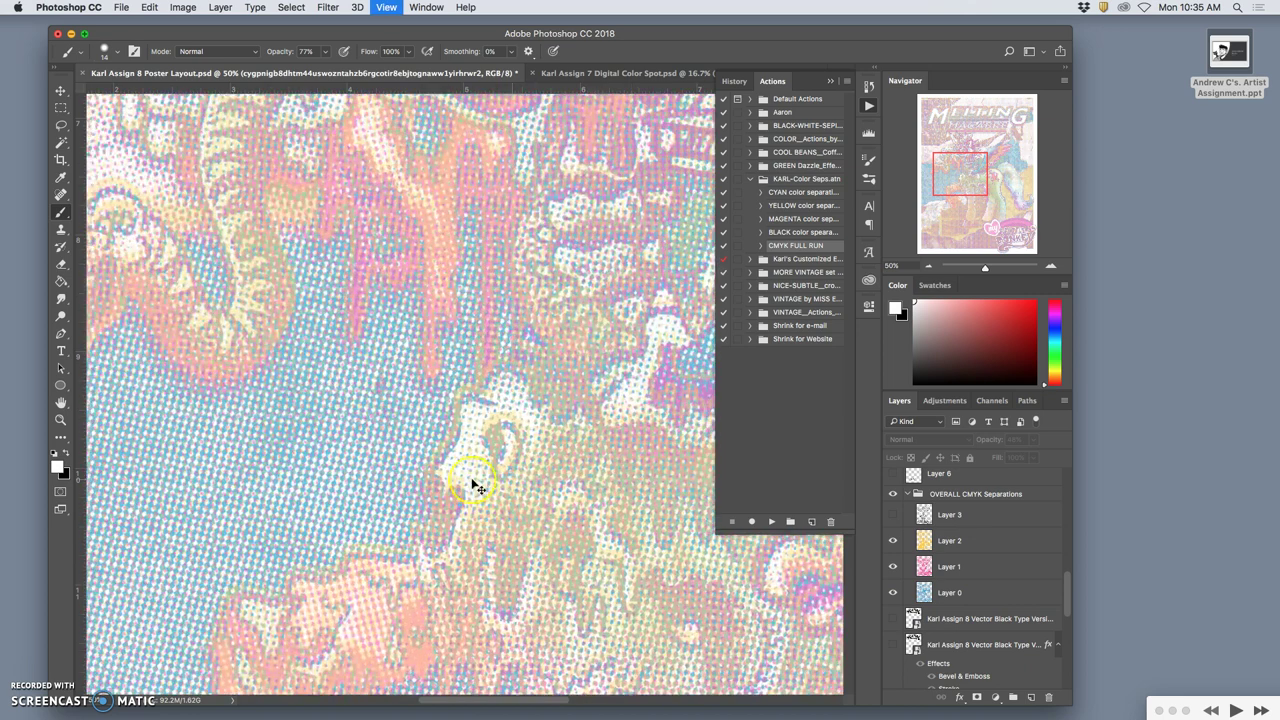
pyautogui.press('super+equal')
pyautogui.press('super+equal')
pyautogui.press('super+equal')
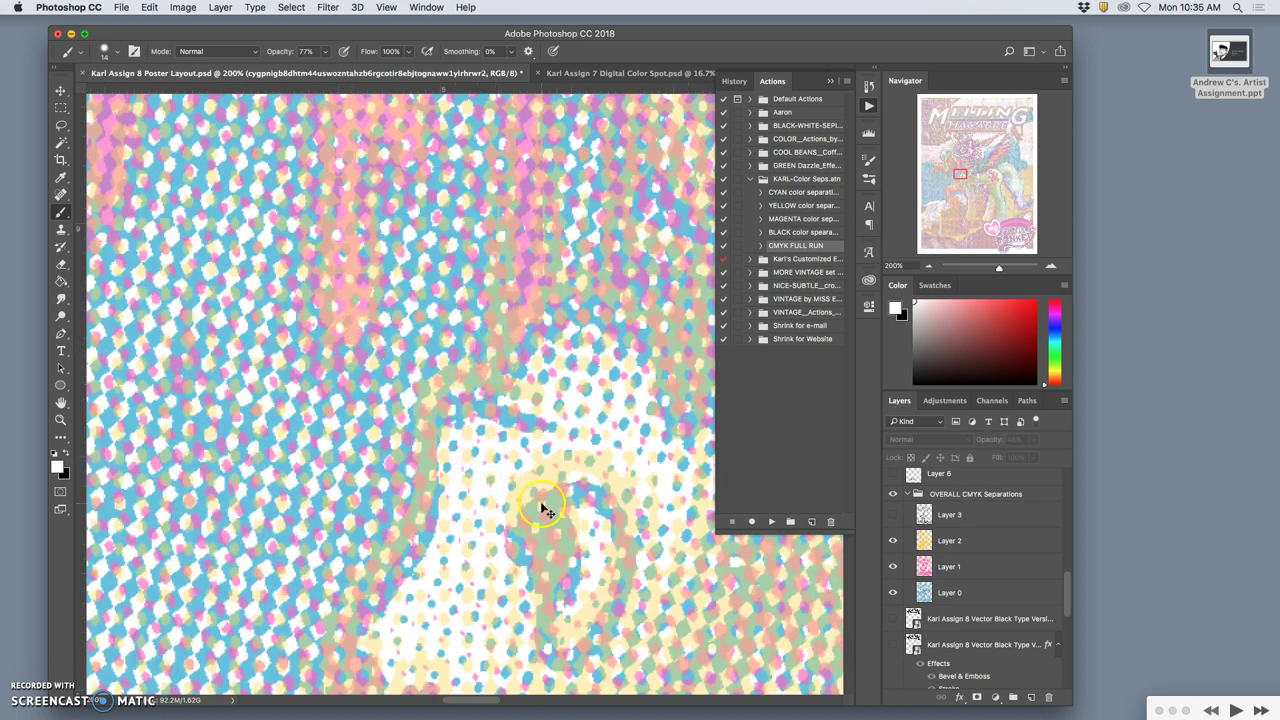
pyautogui.press('super+minus')
pyautogui.press('super+minus')
pyautogui.click(972, 543)
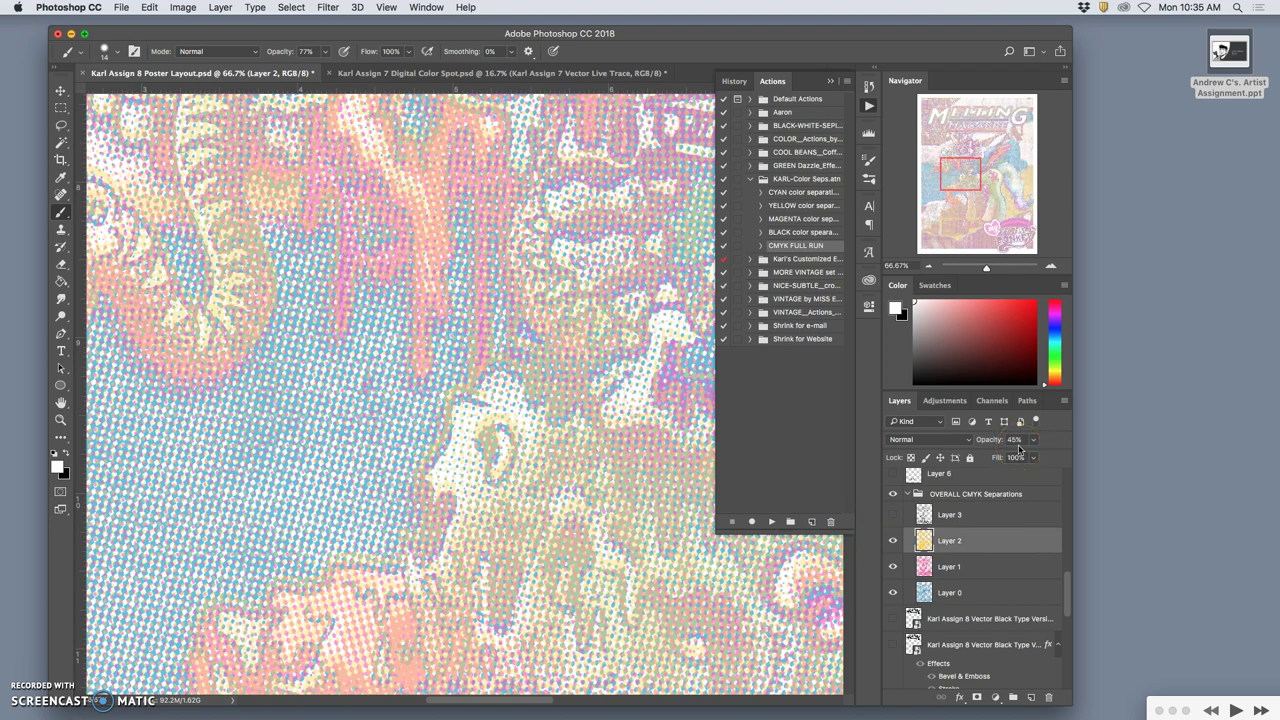
pyautogui.press('super+minus')
pyautogui.press('super+minus')
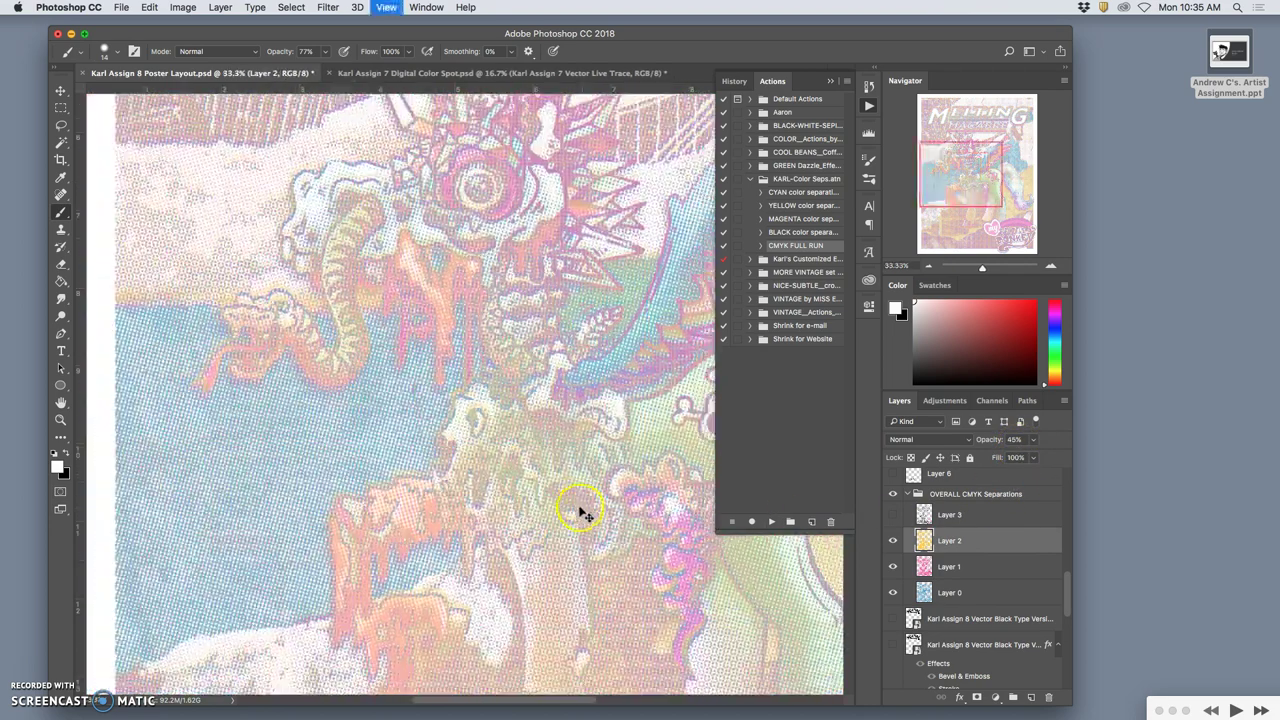
pyautogui.hscroll(6, 580, 512)
pyautogui.press('super+minus')
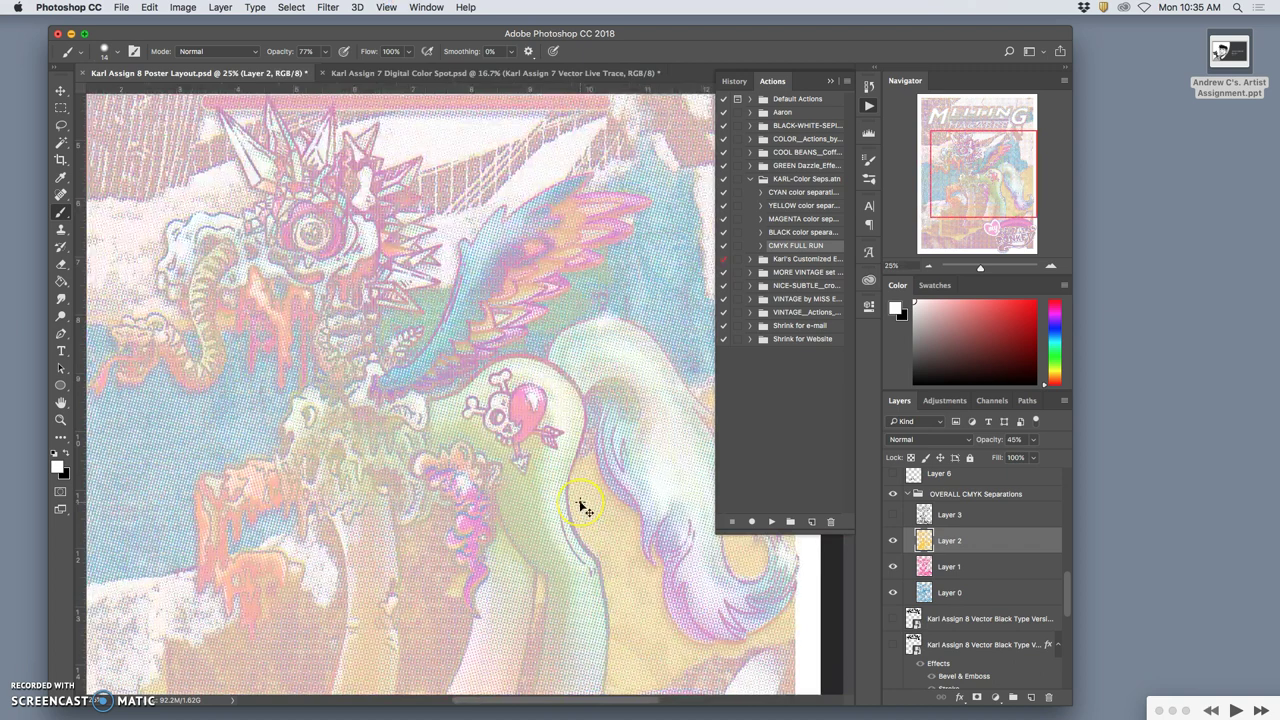
pyautogui.press('super+minus')
pyautogui.press('super+minus')
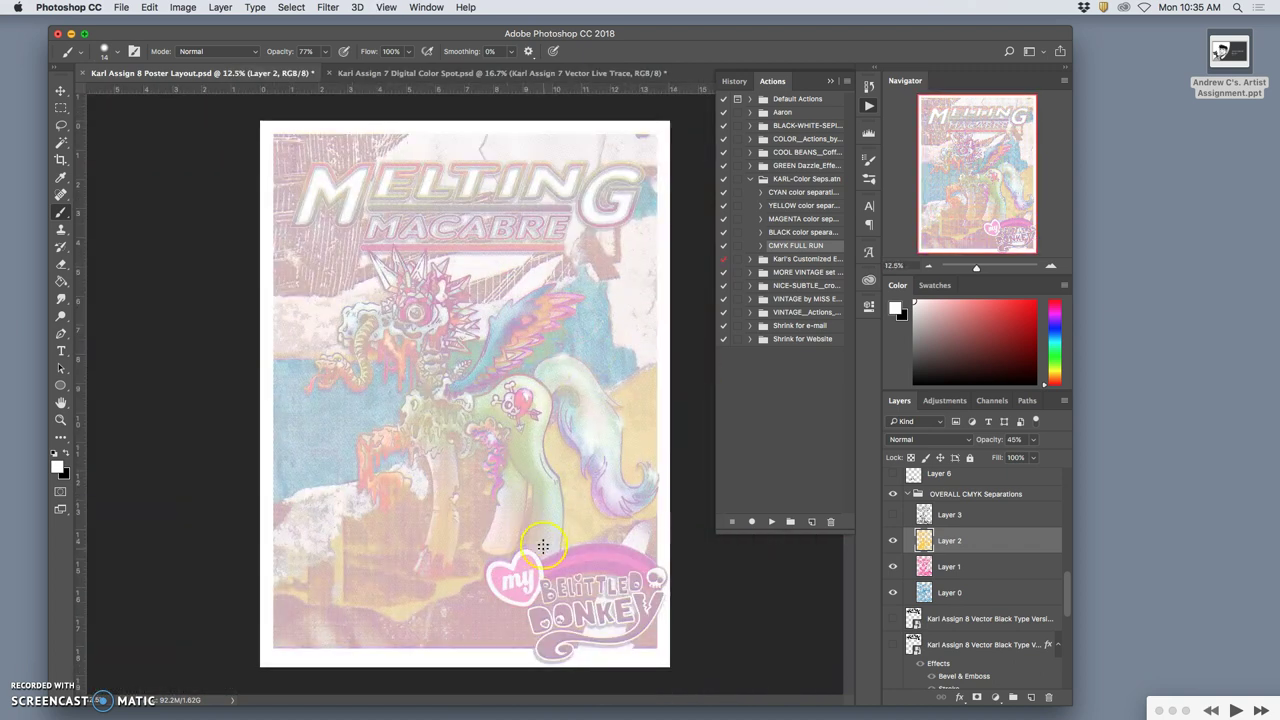
pyautogui.click(893, 539)
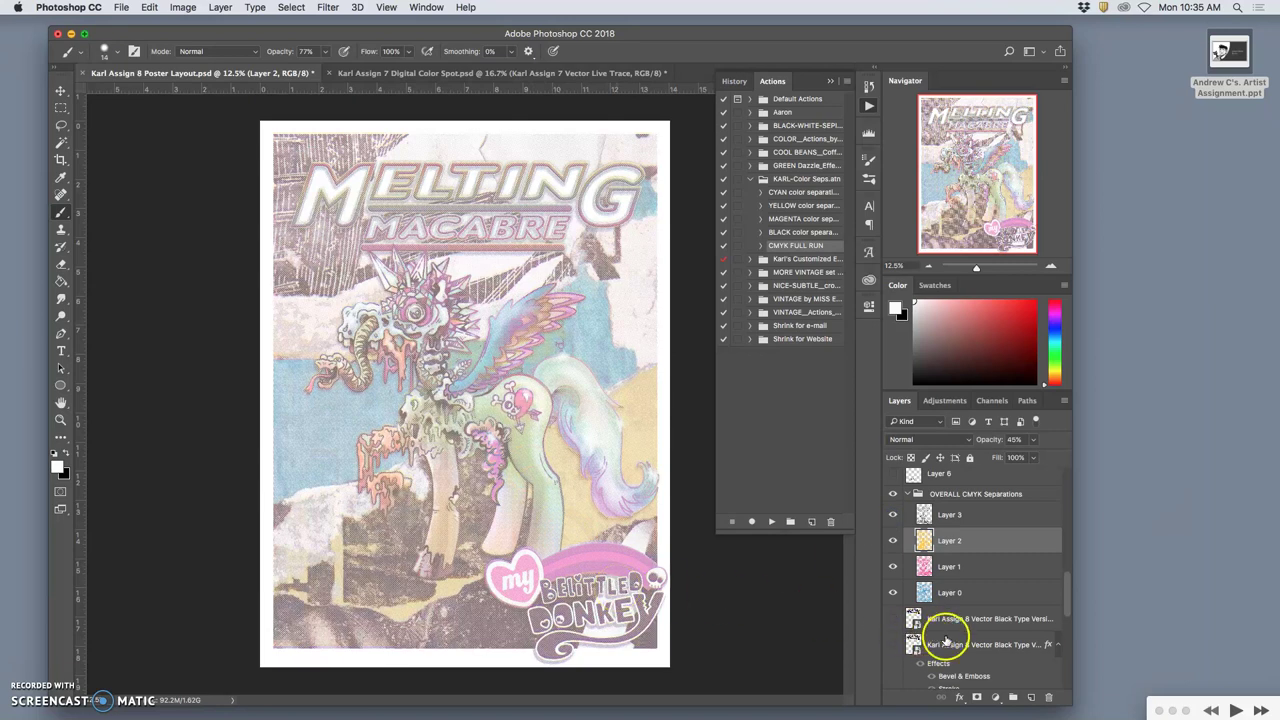
pyautogui.scroll(-3, 945, 632)
pyautogui.scroll(-5, 948, 638)
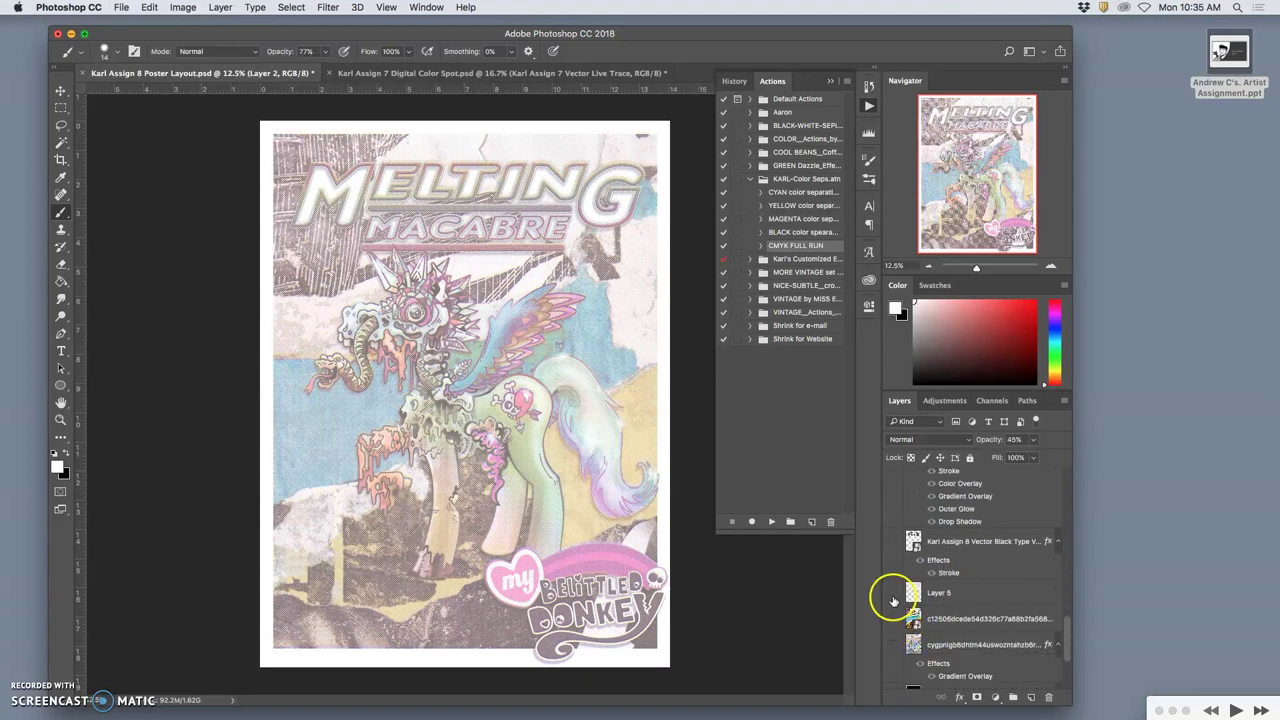
pyautogui.click(894, 596)
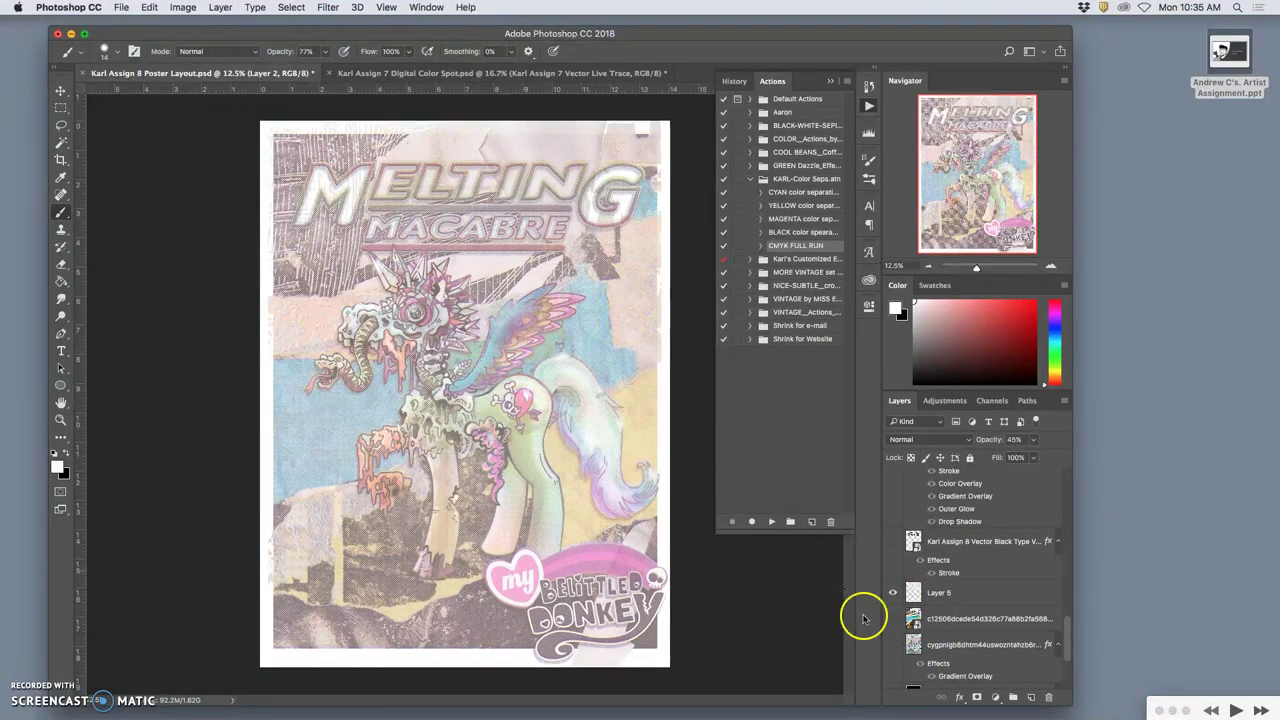
pyautogui.click(893, 646)
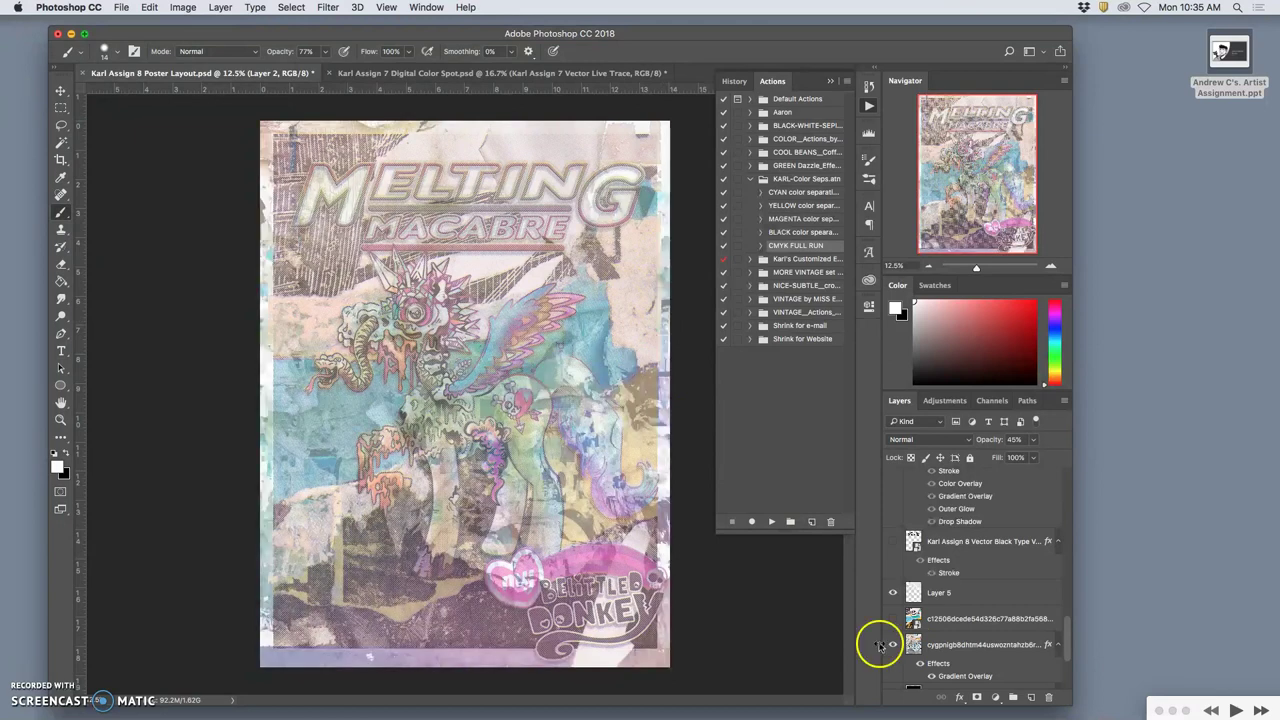
pyautogui.click(460, 483)
pyautogui.press('super+equal')
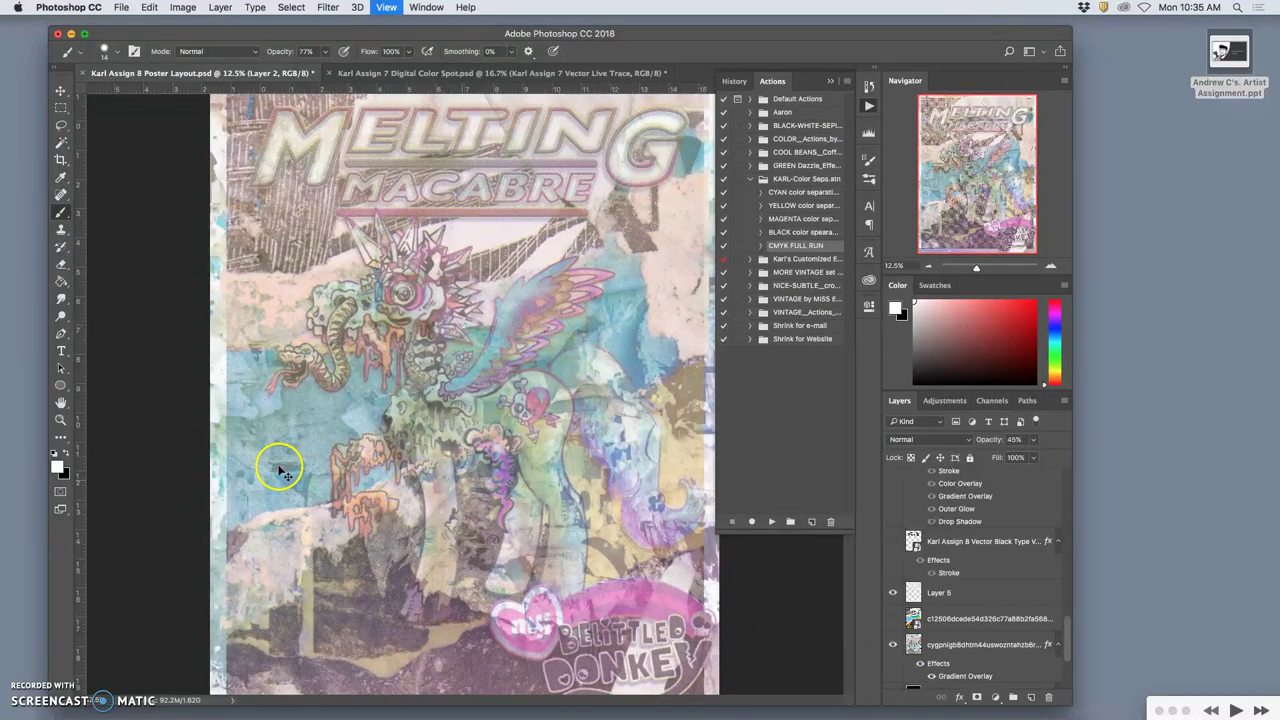
pyautogui.press('super+equal')
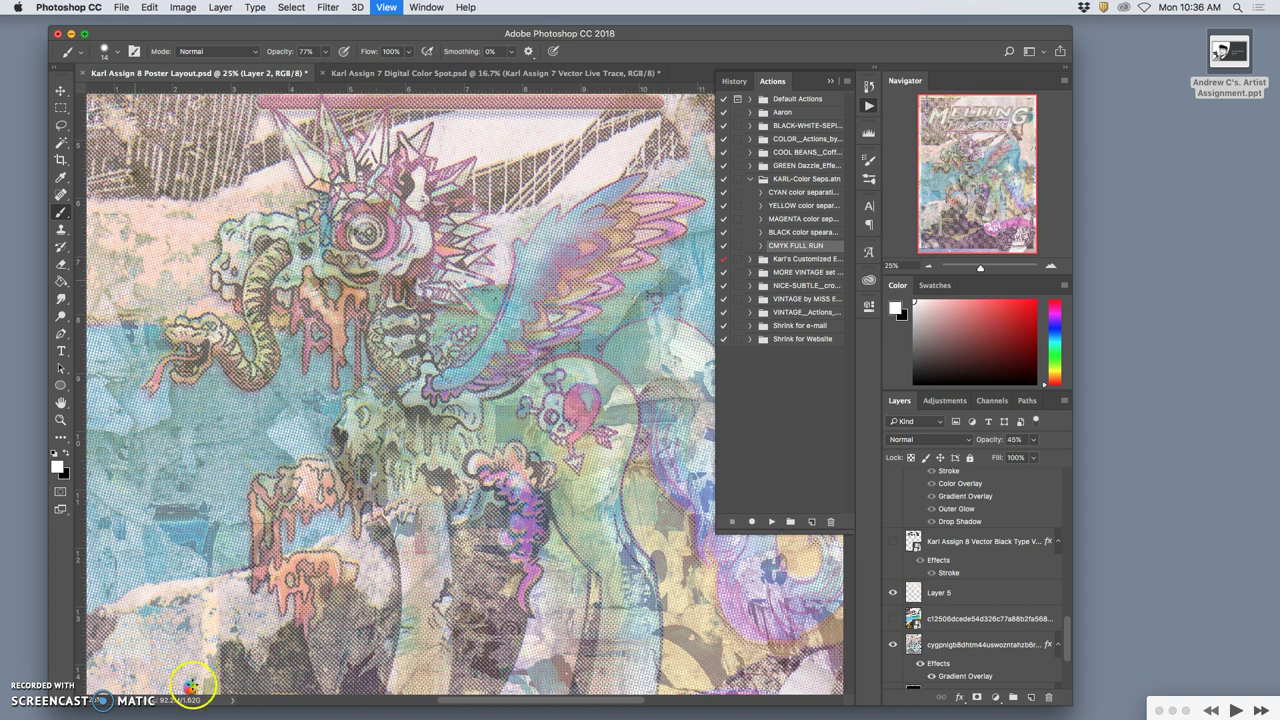
pyautogui.press('super+equal')
pyautogui.press('super+equal')
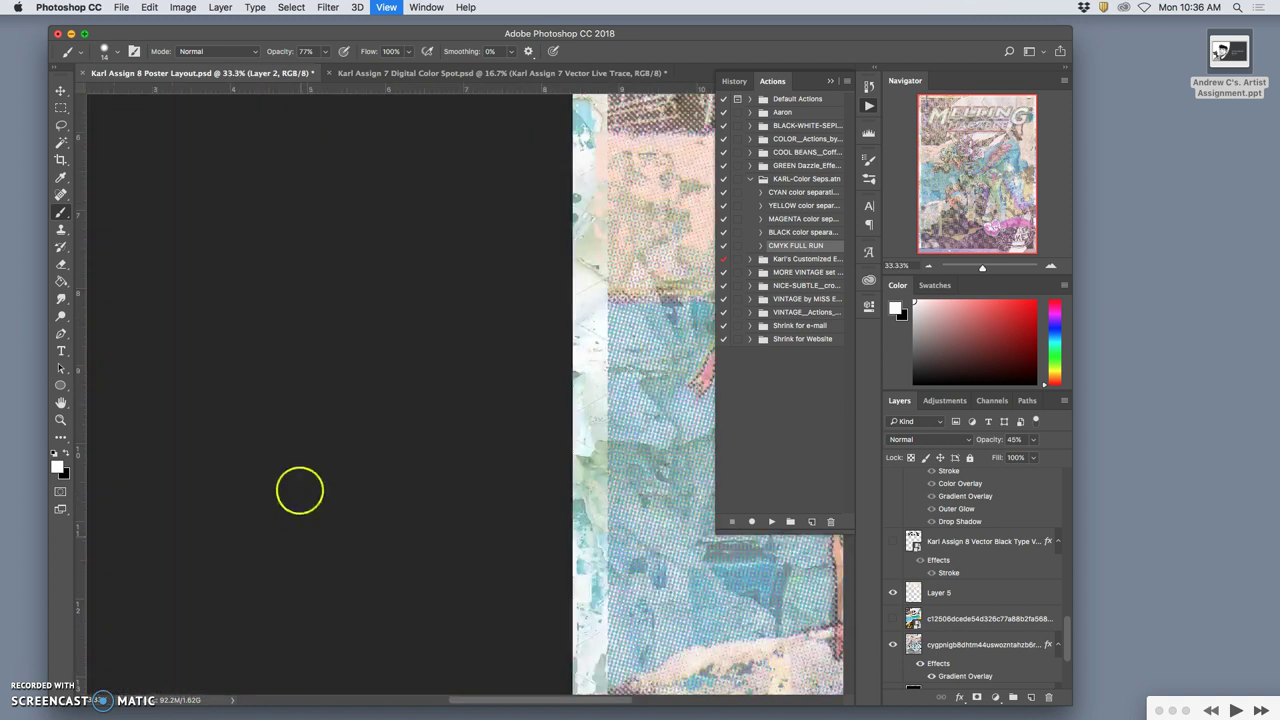
pyautogui.scroll(-5, 405, 465)
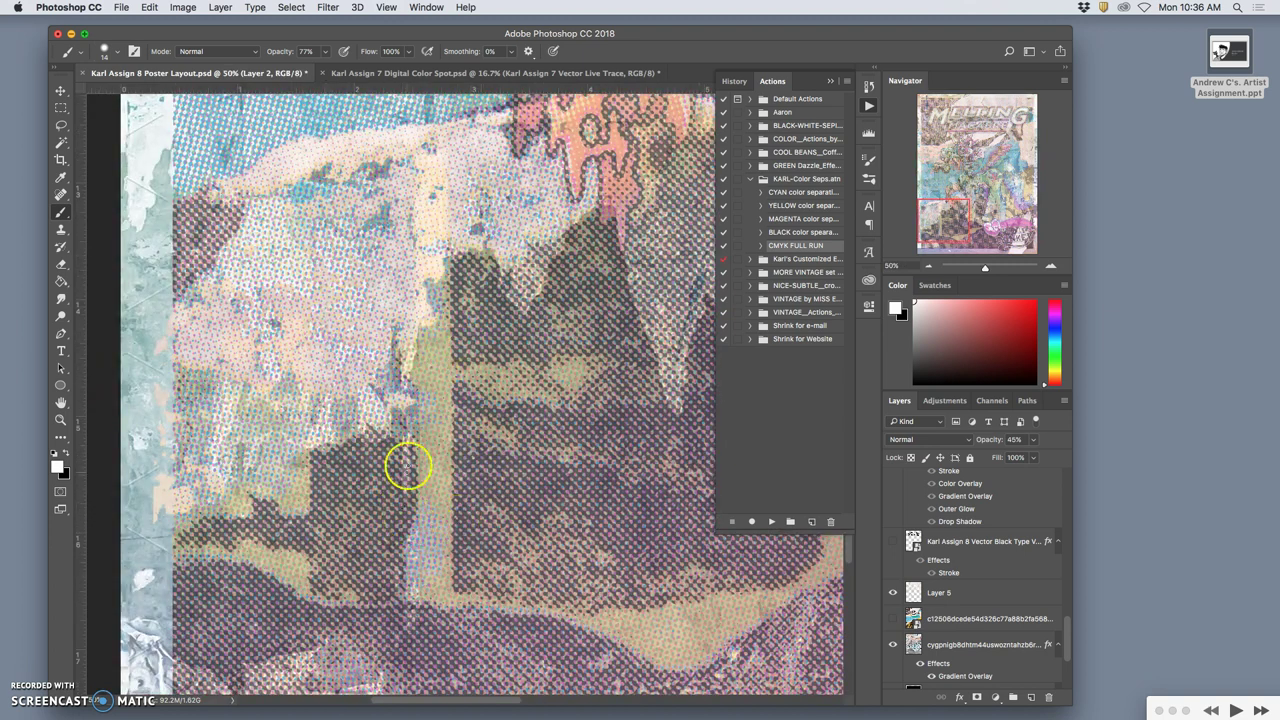
pyautogui.scroll(5, 390, 470)
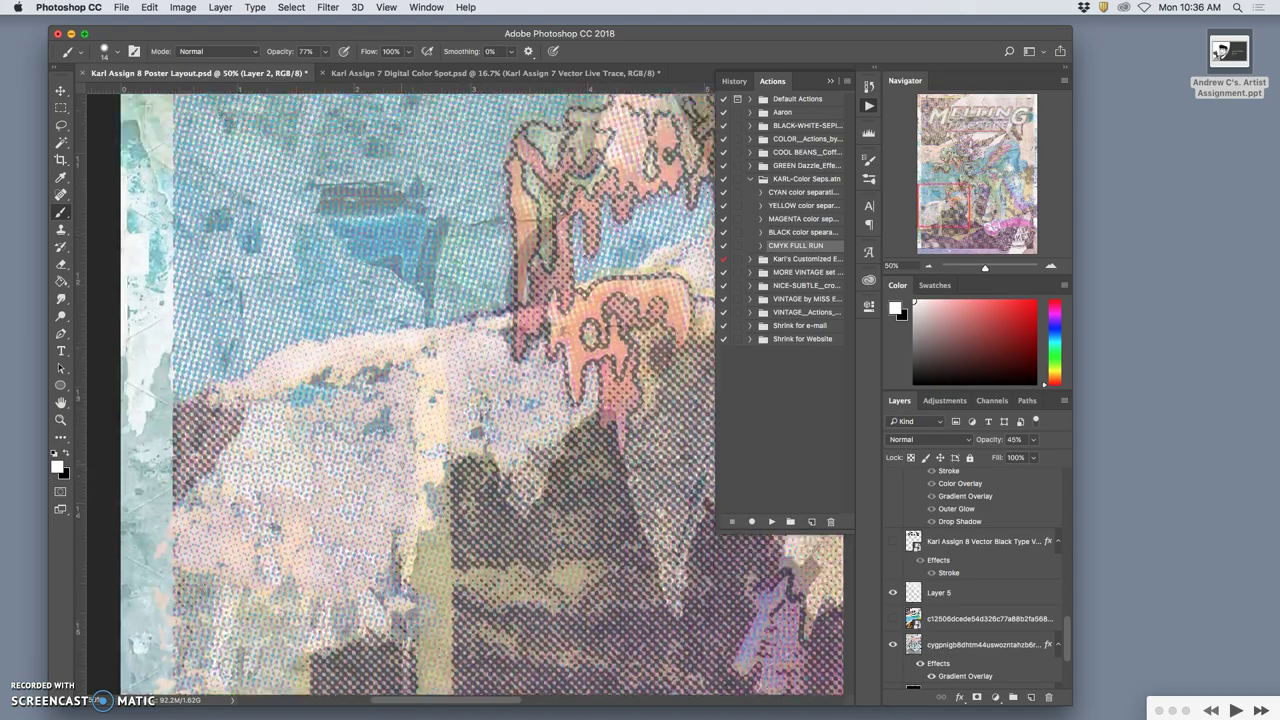
pyautogui.scroll(8, 401, 464)
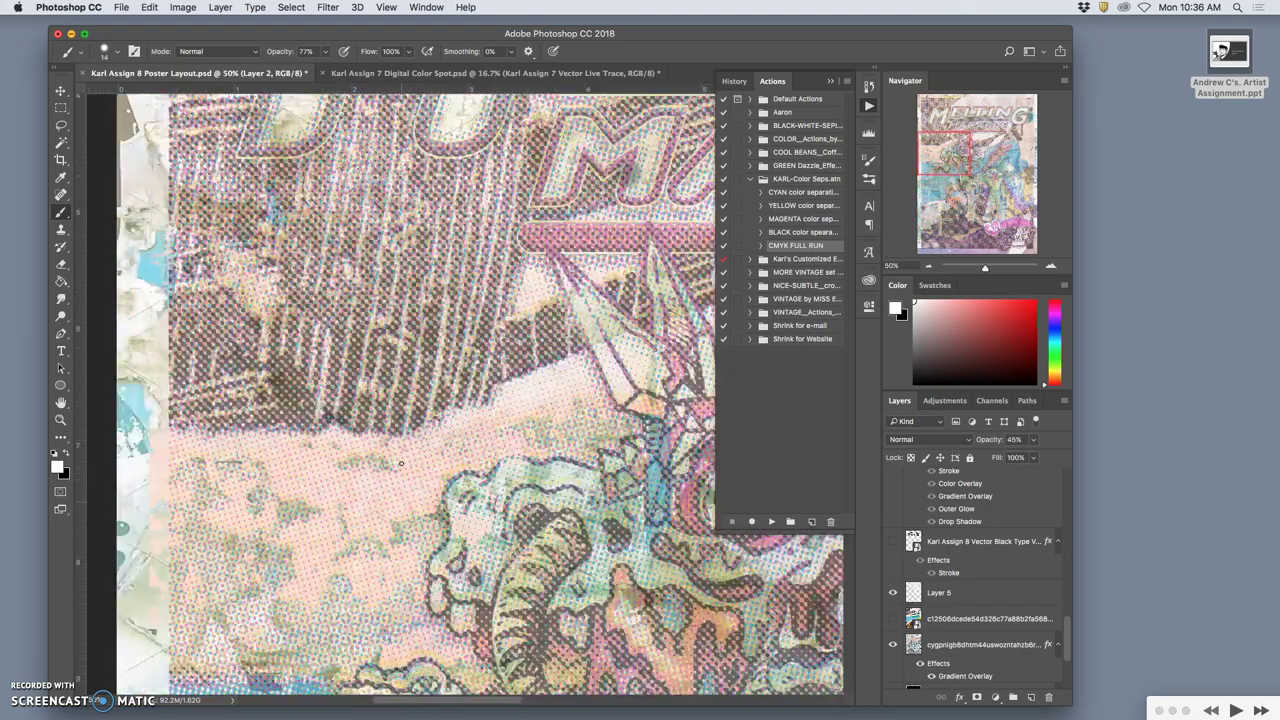
pyautogui.scroll(-8, 400, 462)
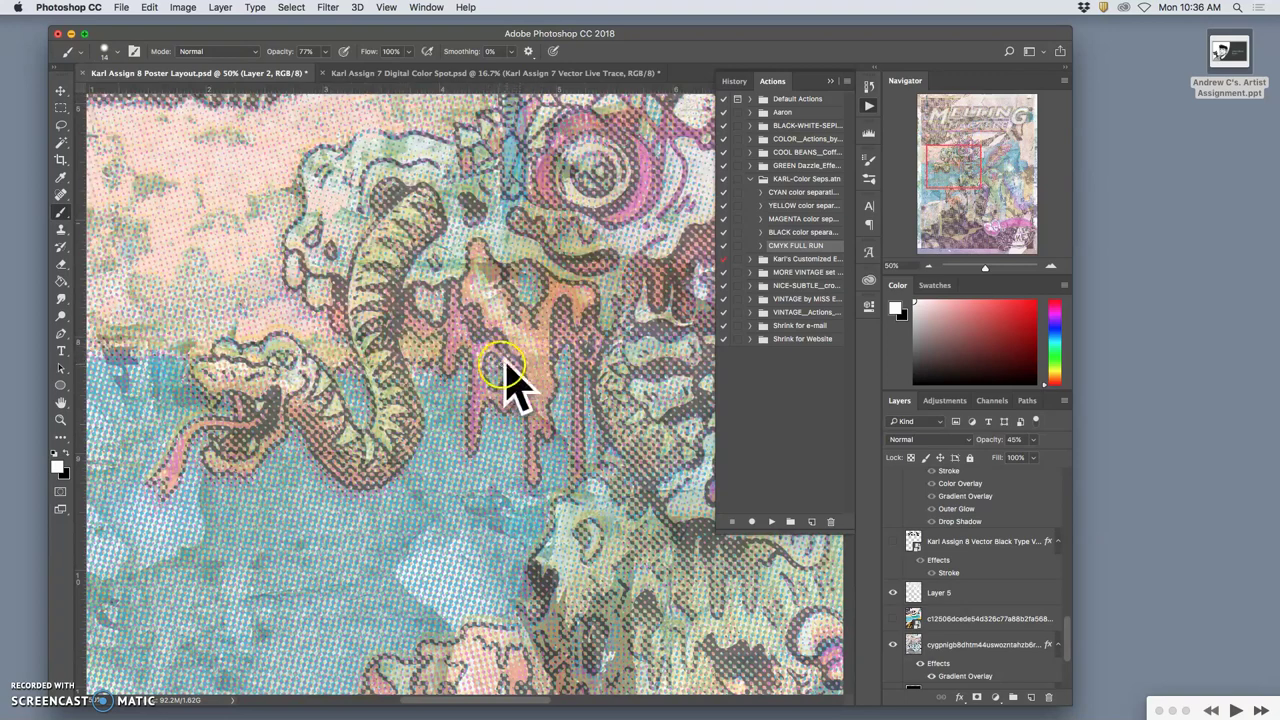
pyautogui.press('super+minus')
pyautogui.press('super+minus')
pyautogui.press('super+minus')
pyautogui.press('super+minus')
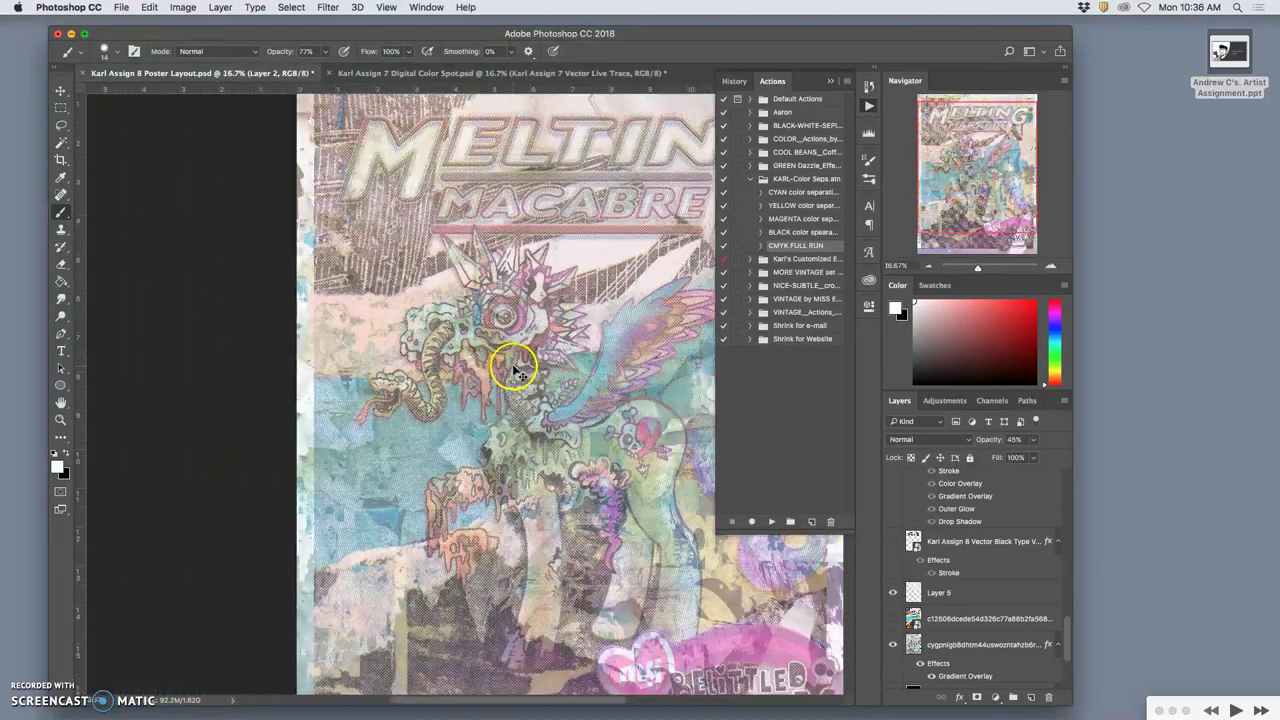
# Hide Layer 5, show Layer 6's dark halftone, and zoom to 25% on the lower area
pyautogui.click(893, 591)
pyautogui.scroll(5, 903, 578)
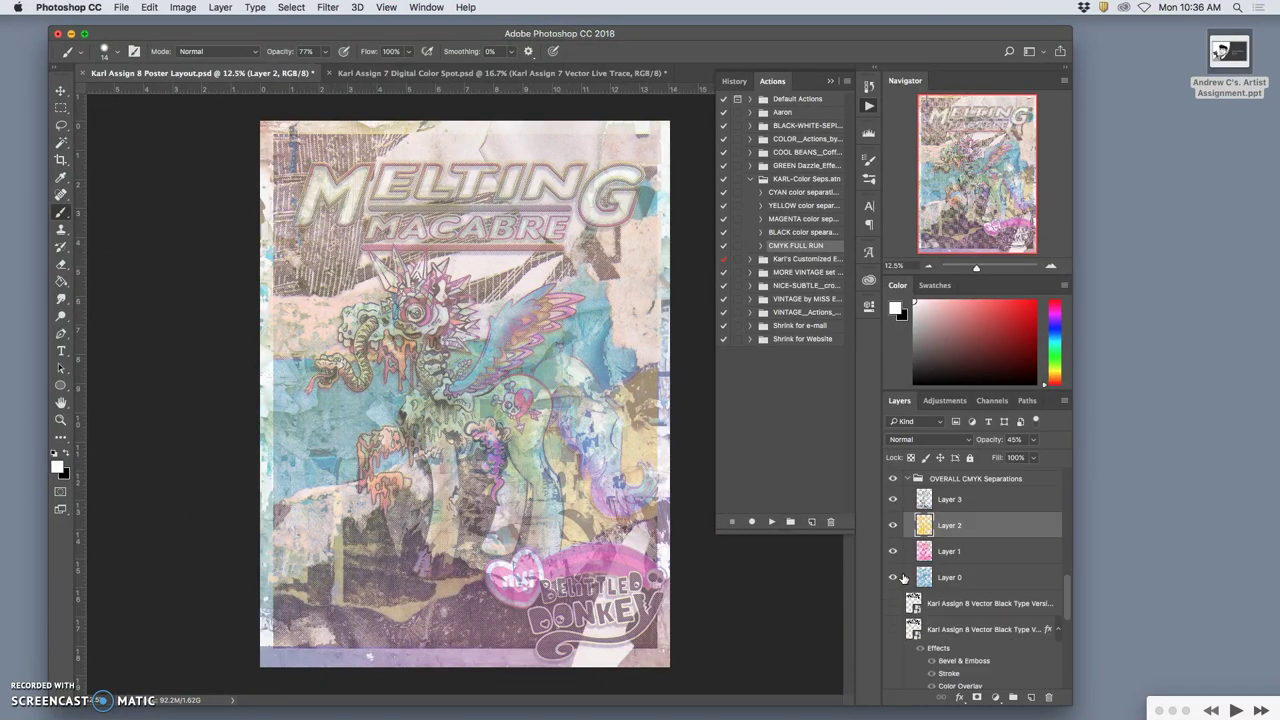
pyautogui.scroll(3, 903, 578)
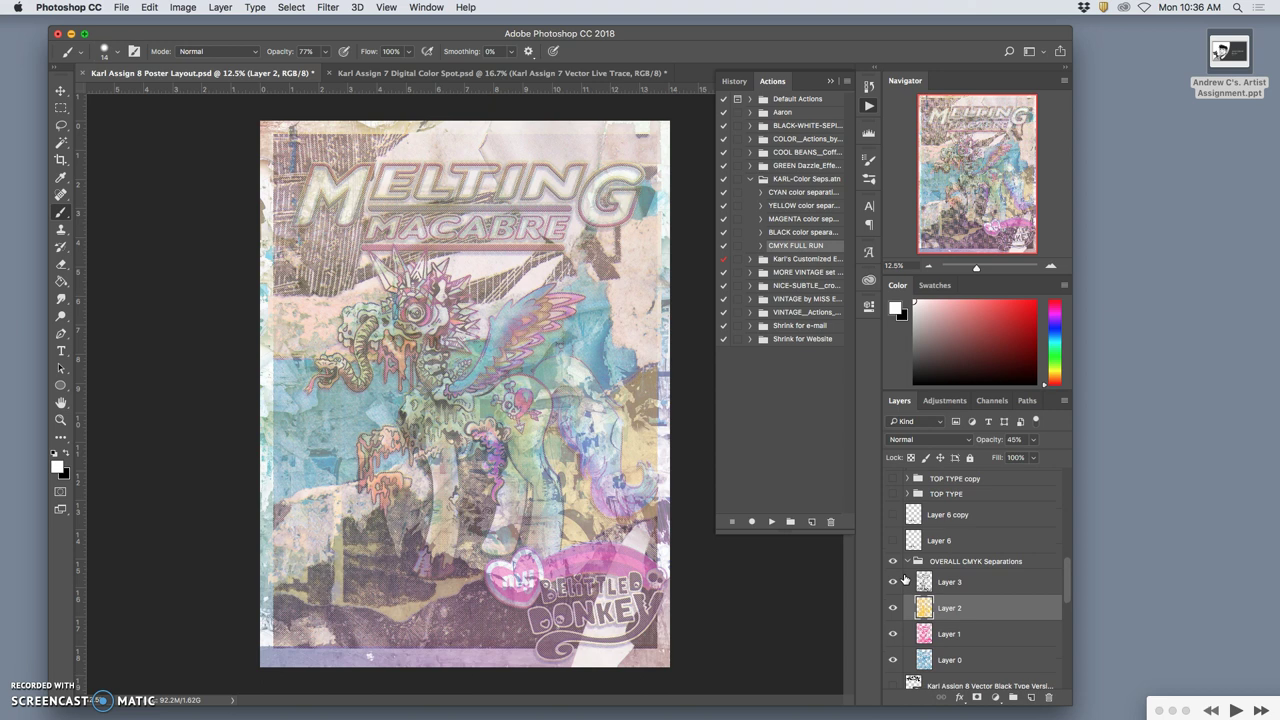
pyautogui.click(893, 541)
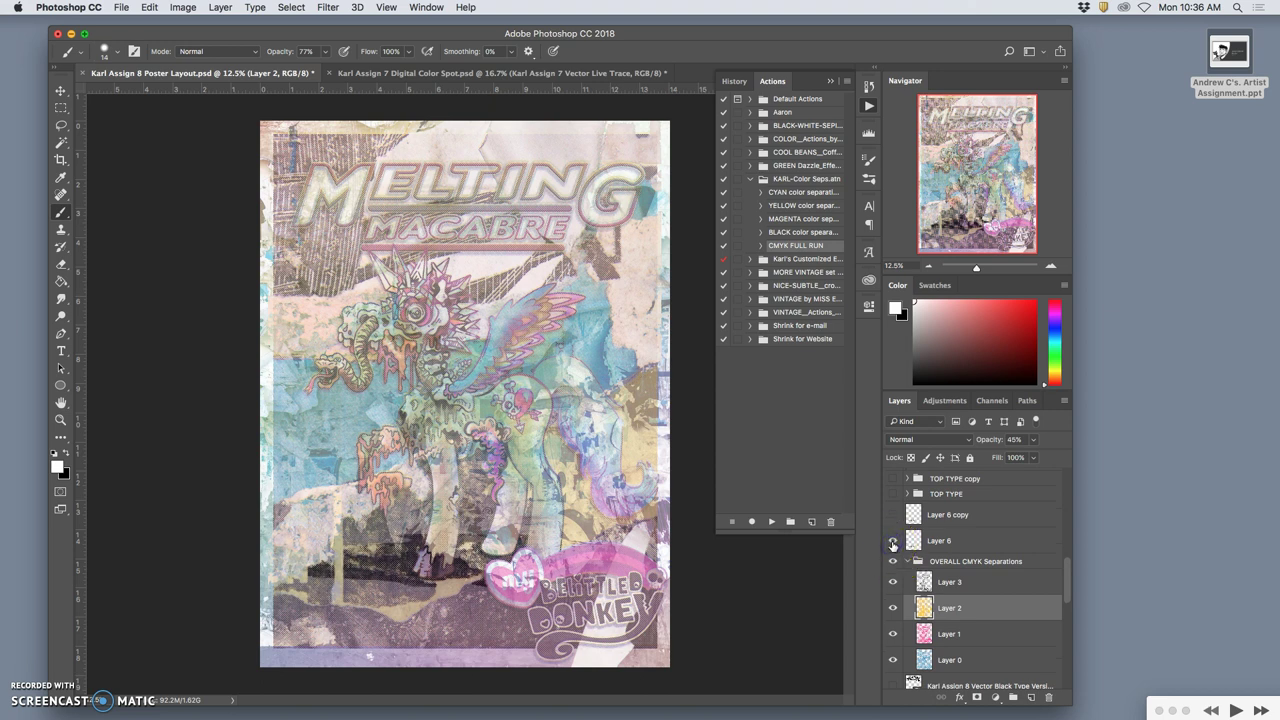
pyautogui.click(893, 541)
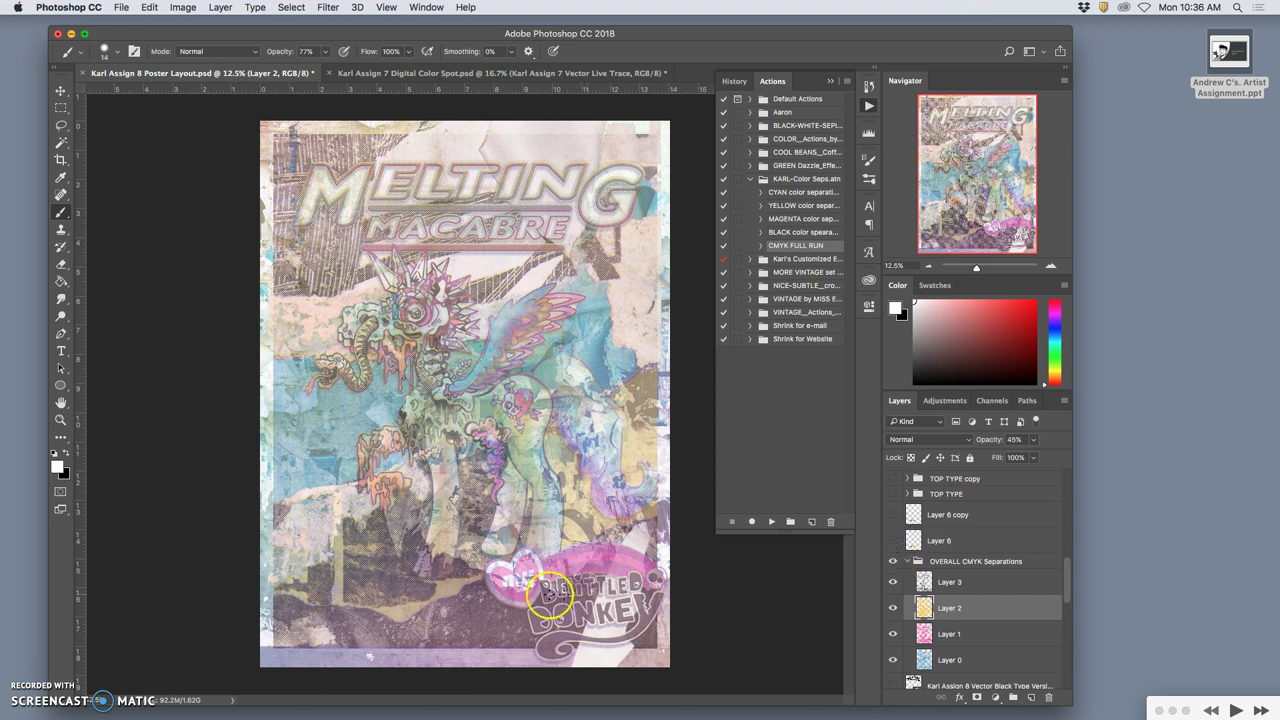
pyautogui.click(893, 541)
pyautogui.press('super+equal')
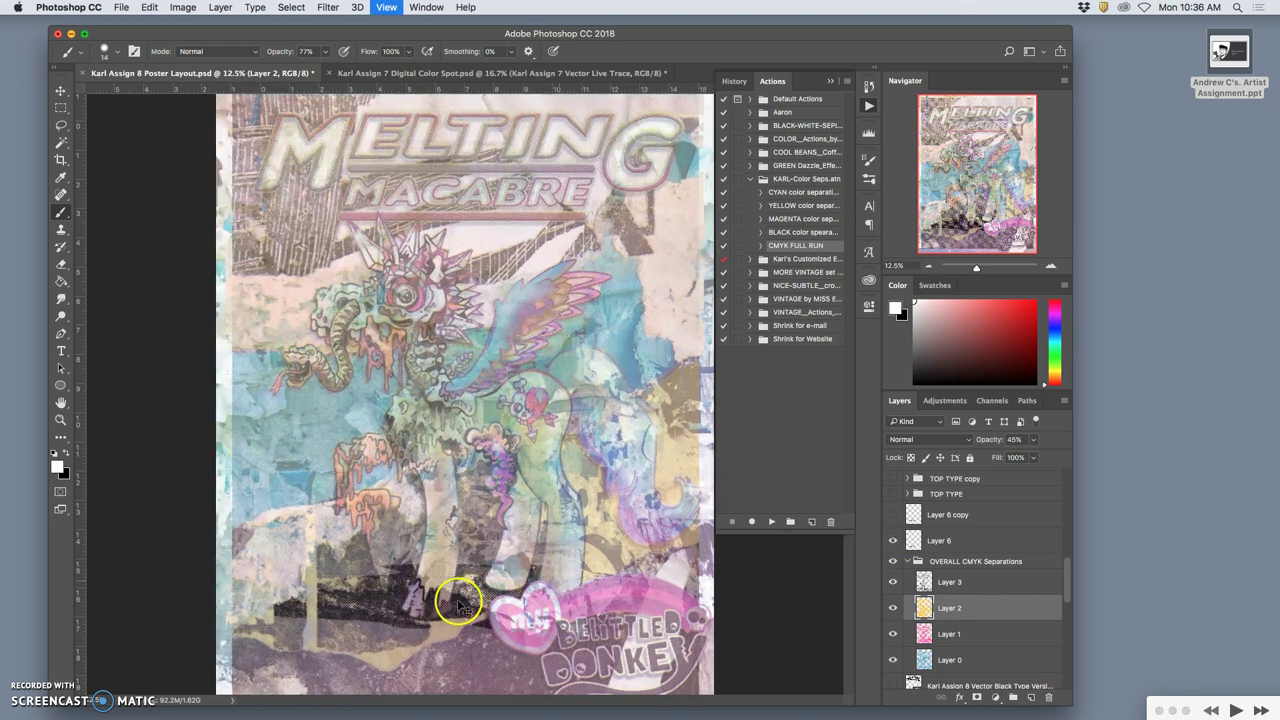
pyautogui.press('super+equal')
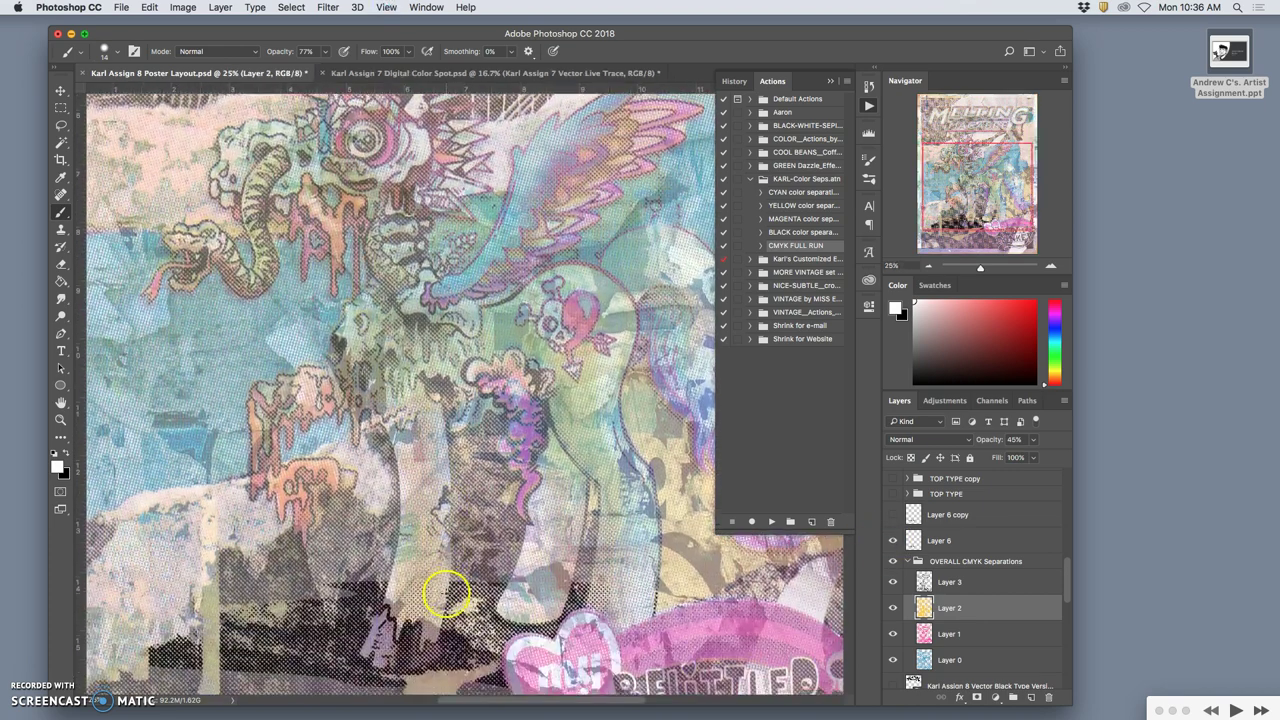
pyautogui.scroll(-5, 445, 594)
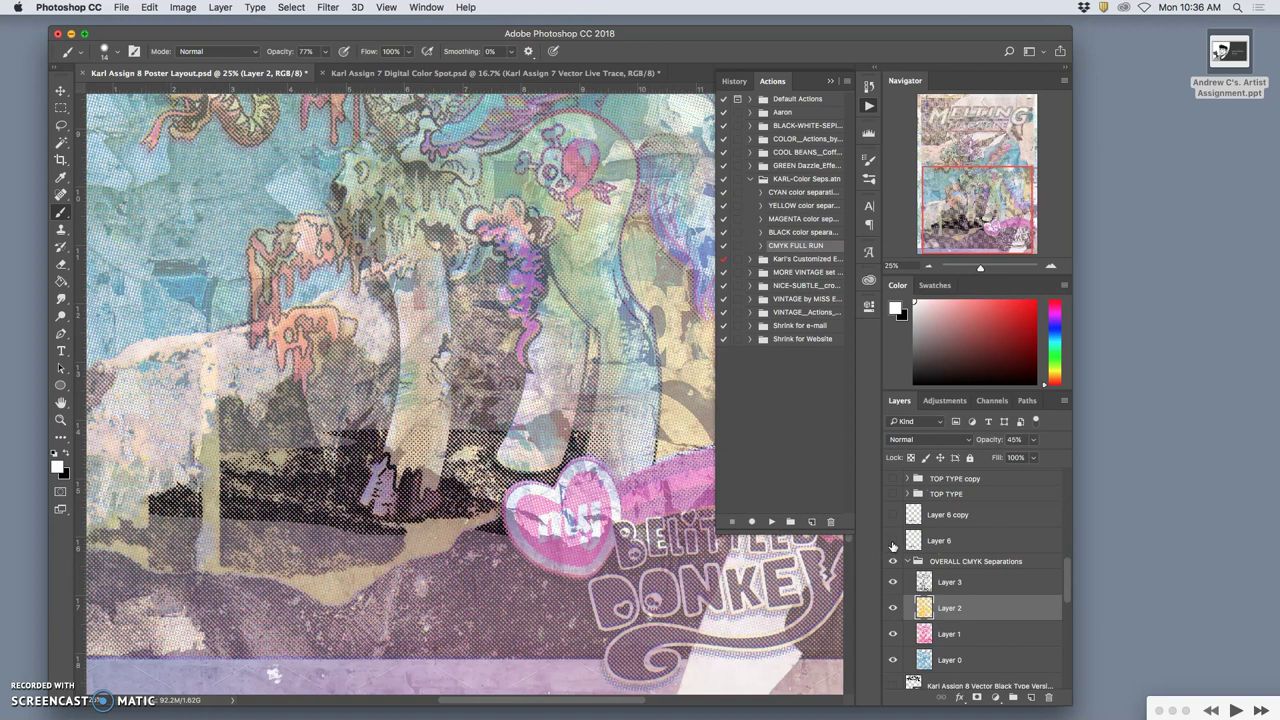
# Compare Layer 6 with Layer 6 copy's black halftone, ending with Layer 6 copy selected
pyautogui.click(893, 541)
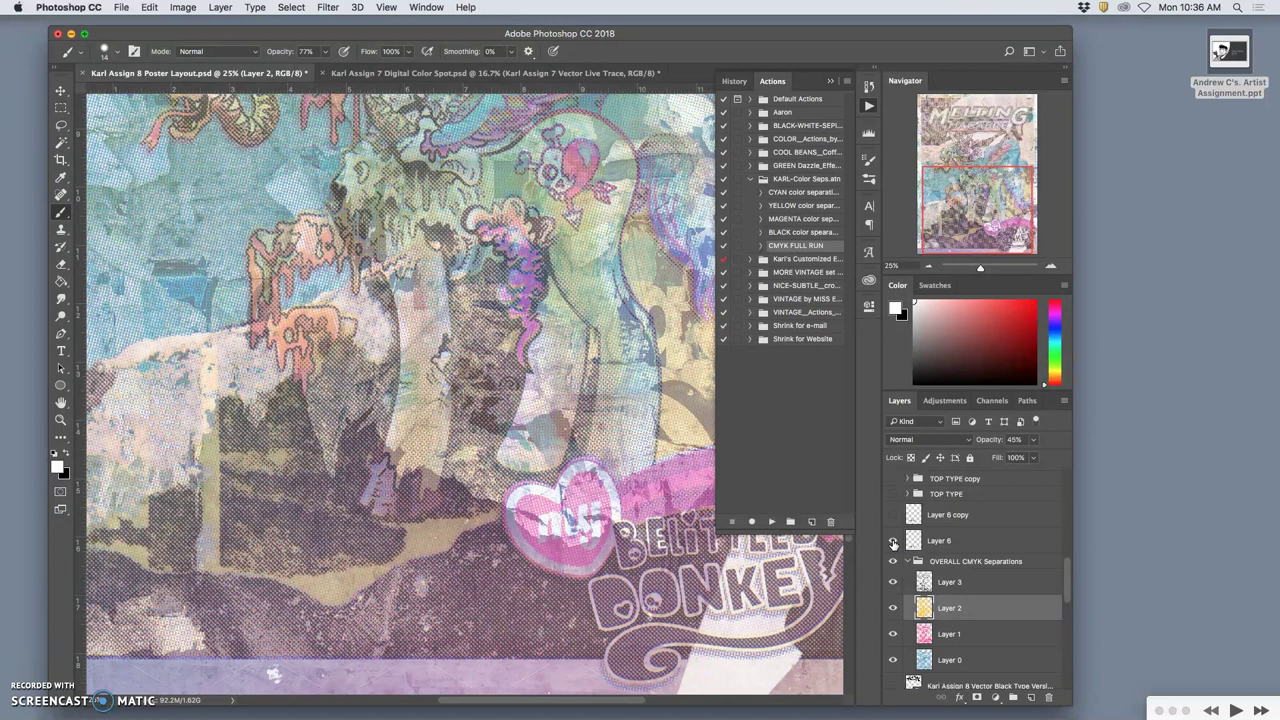
pyautogui.click(894, 516)
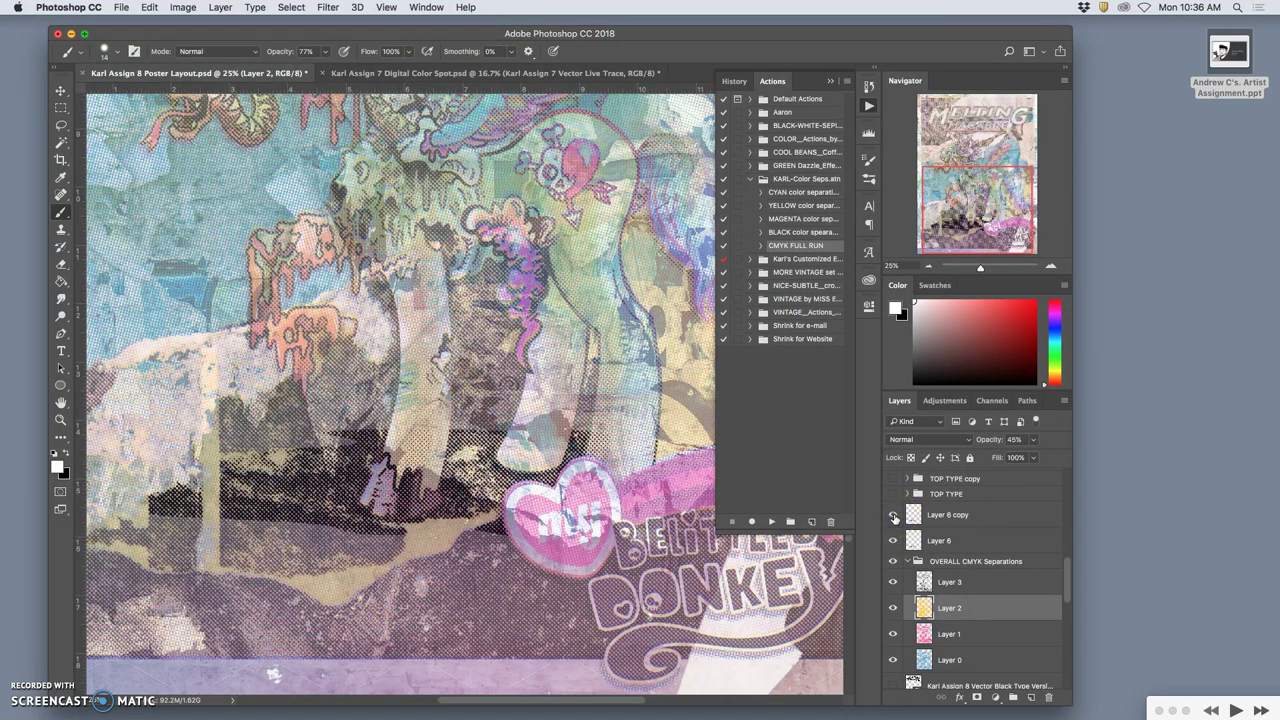
pyautogui.click(958, 517)
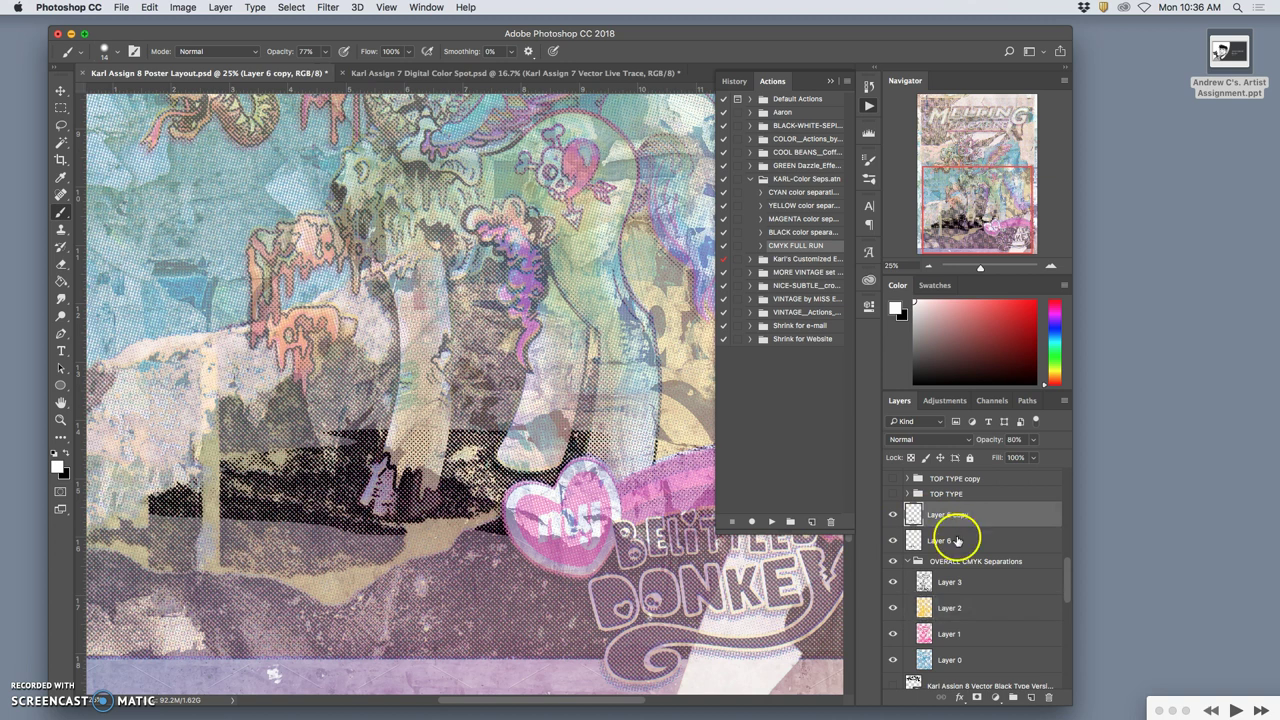
pyautogui.click(957, 541)
pyautogui.click(960, 520)
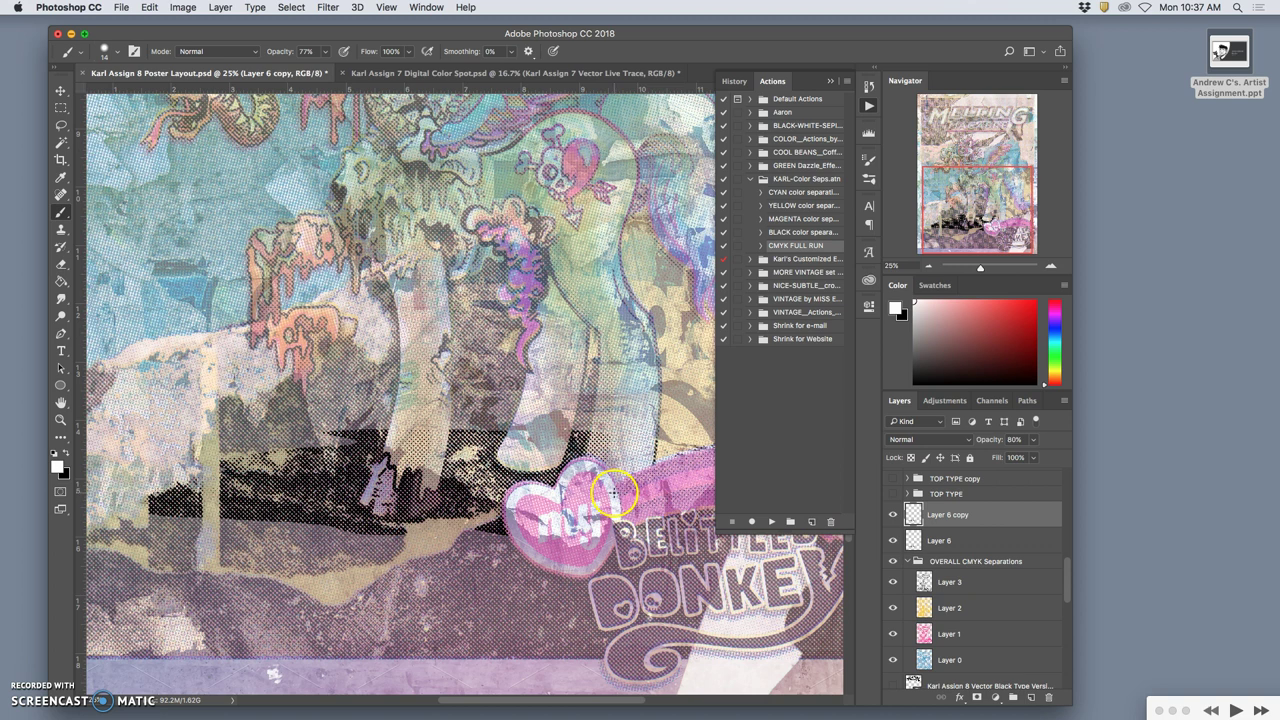
# Merge Layer 6 into Layer 6 copy and pick the Kyle's Ultimate Pastel Palooza brush for the eraser
pyautogui.keyDown('shift'); pyautogui.click(963, 540); pyautogui.keyUp('shift')
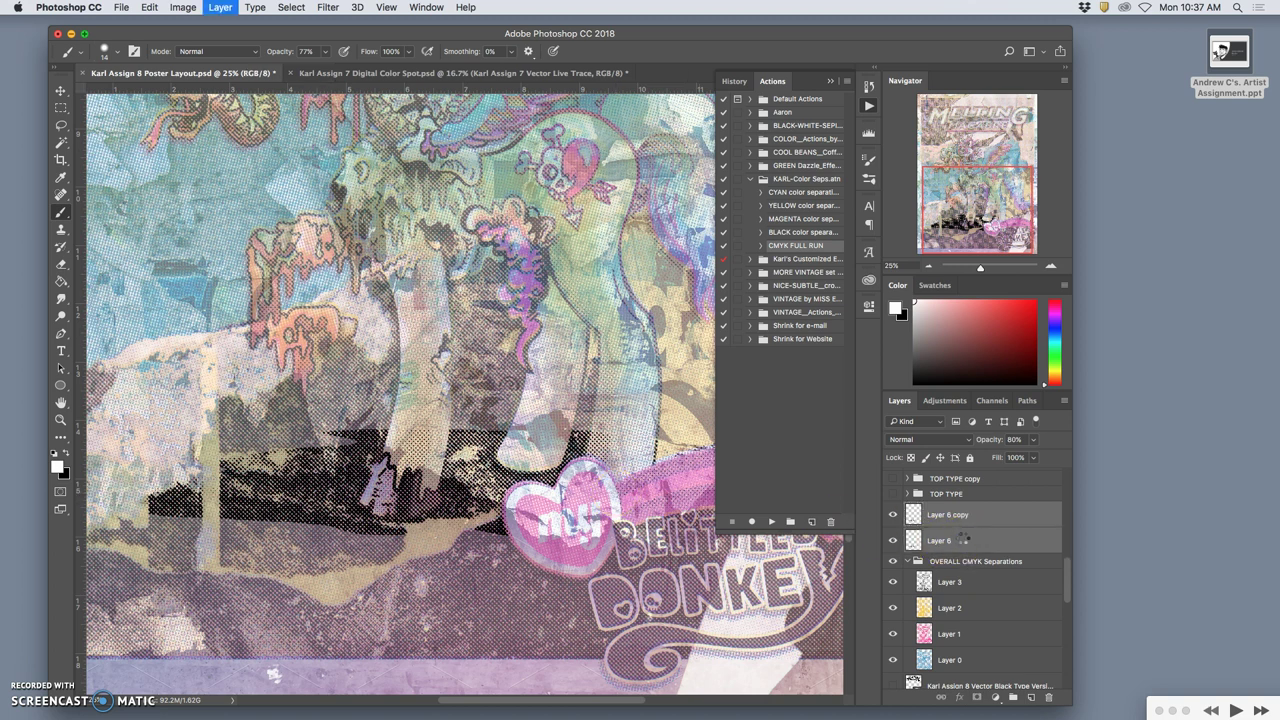
pyautogui.press('super+e')
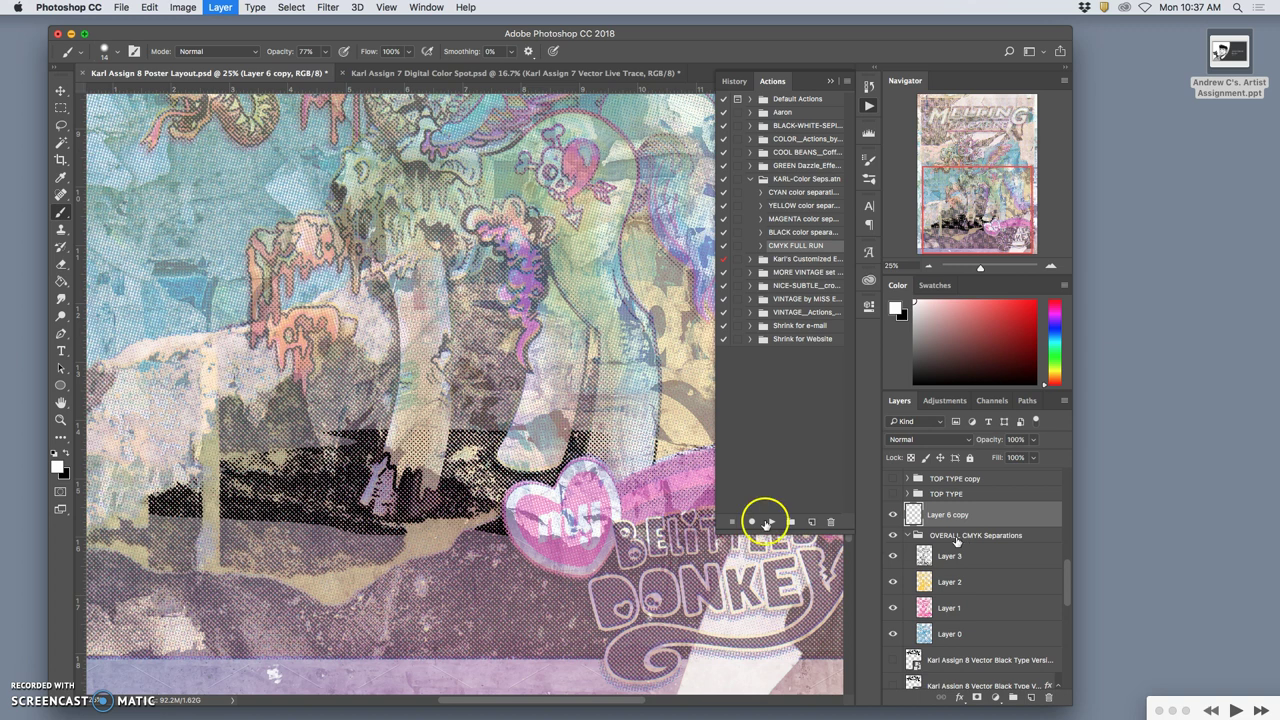
pyautogui.click(67, 268)
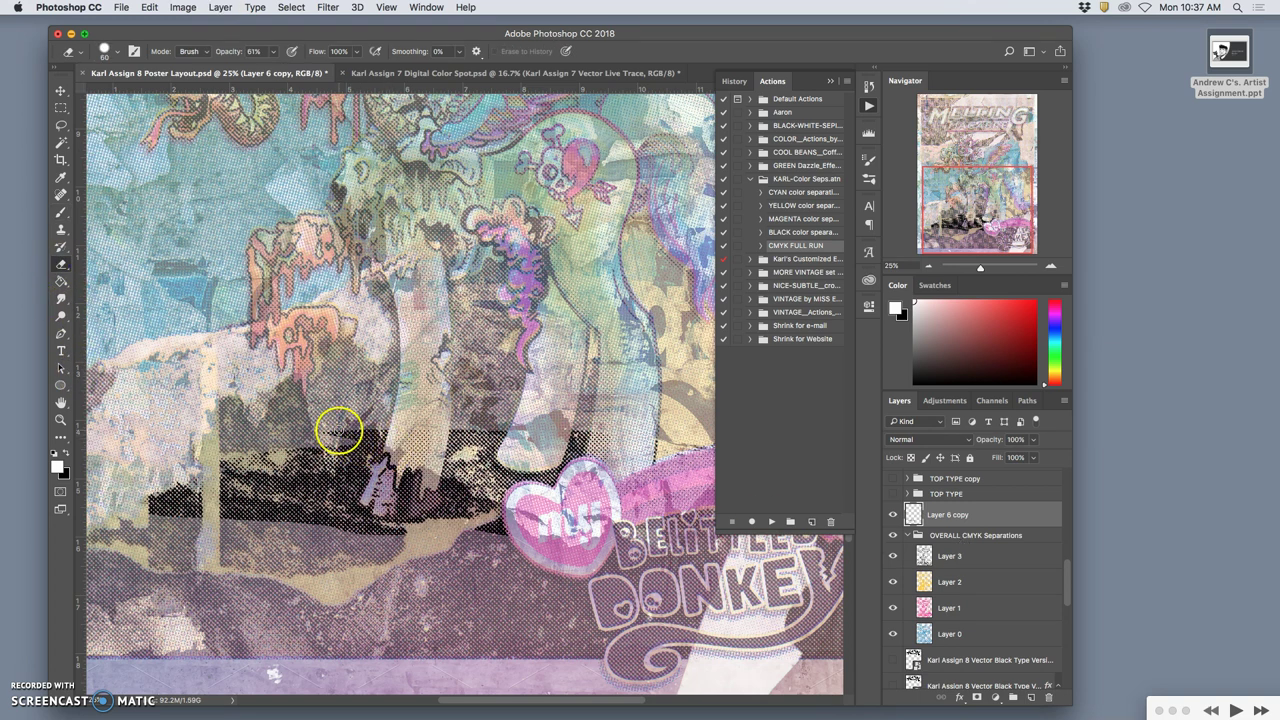
pyautogui.click(117, 52)
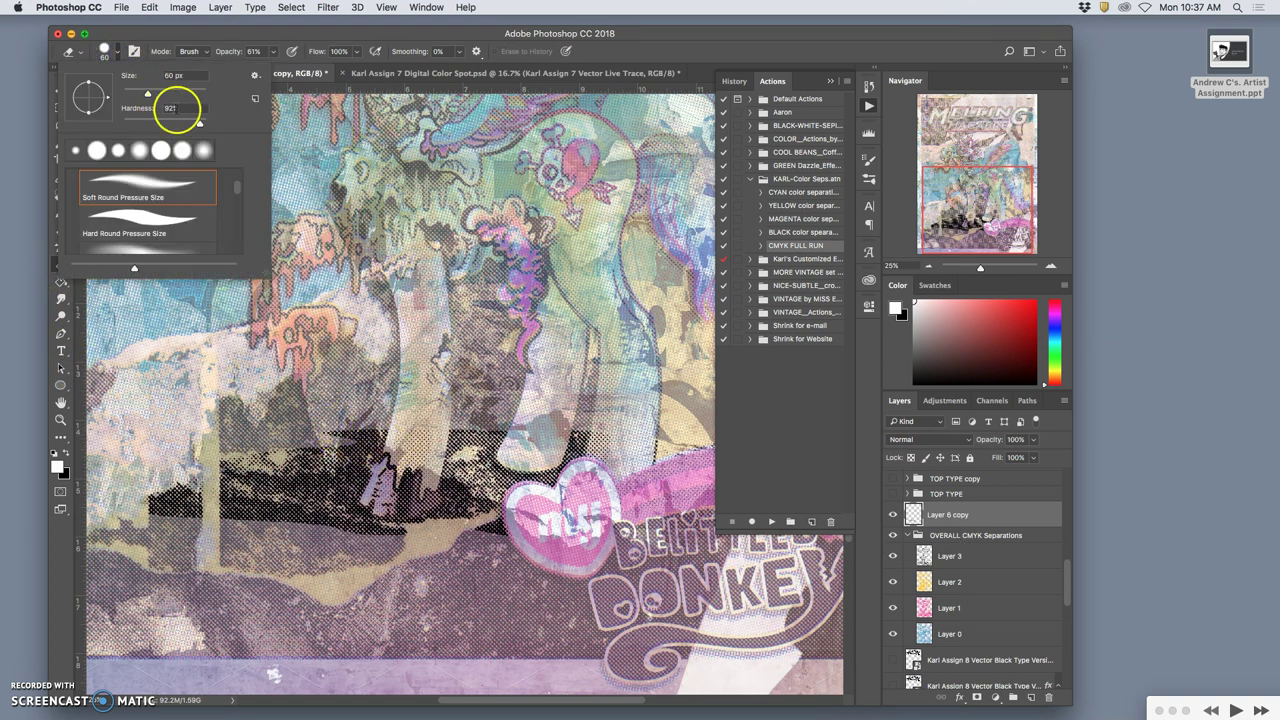
pyautogui.scroll(1, 160, 210)
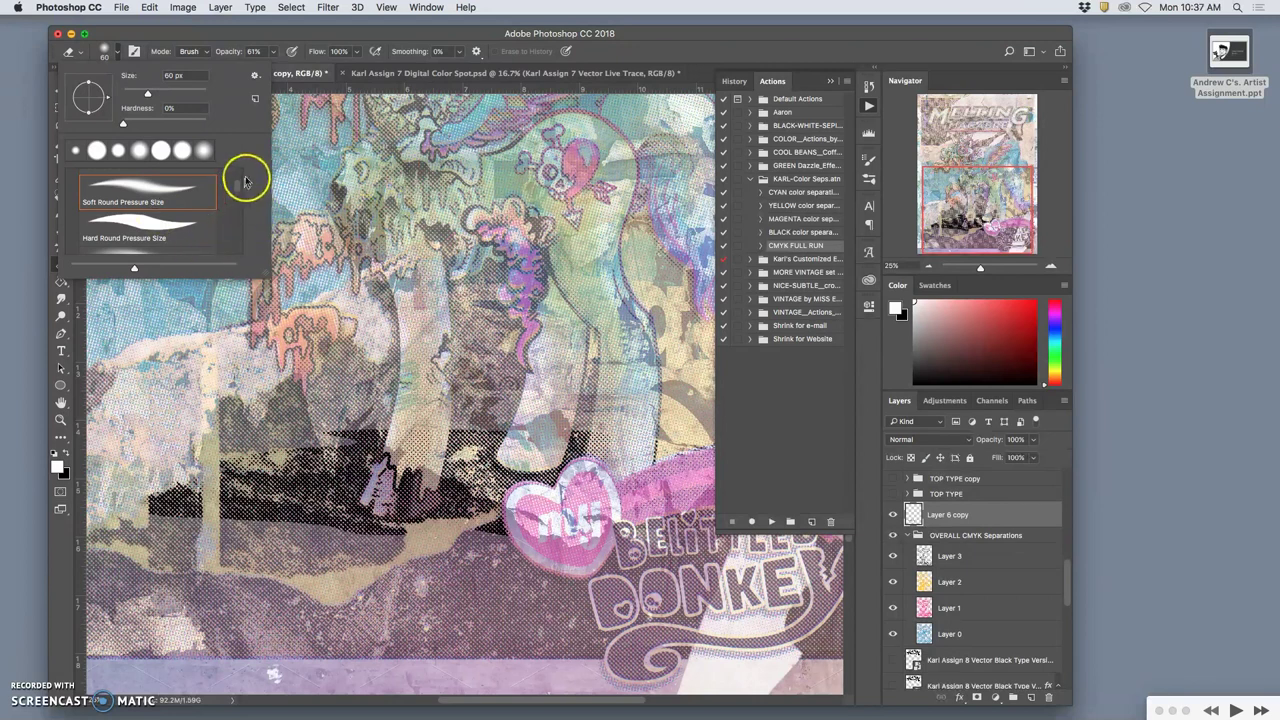
pyautogui.moveTo(237, 185); pyautogui.dragTo(234, 245)
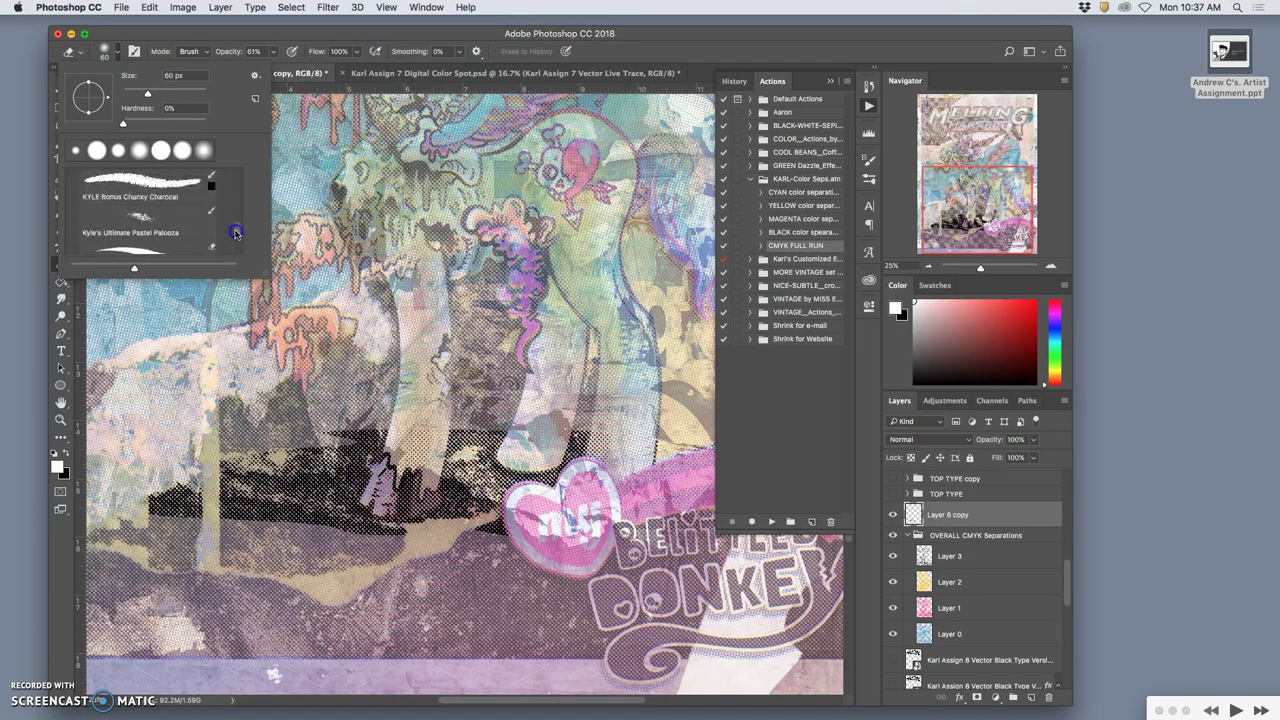
pyautogui.click(150, 224)
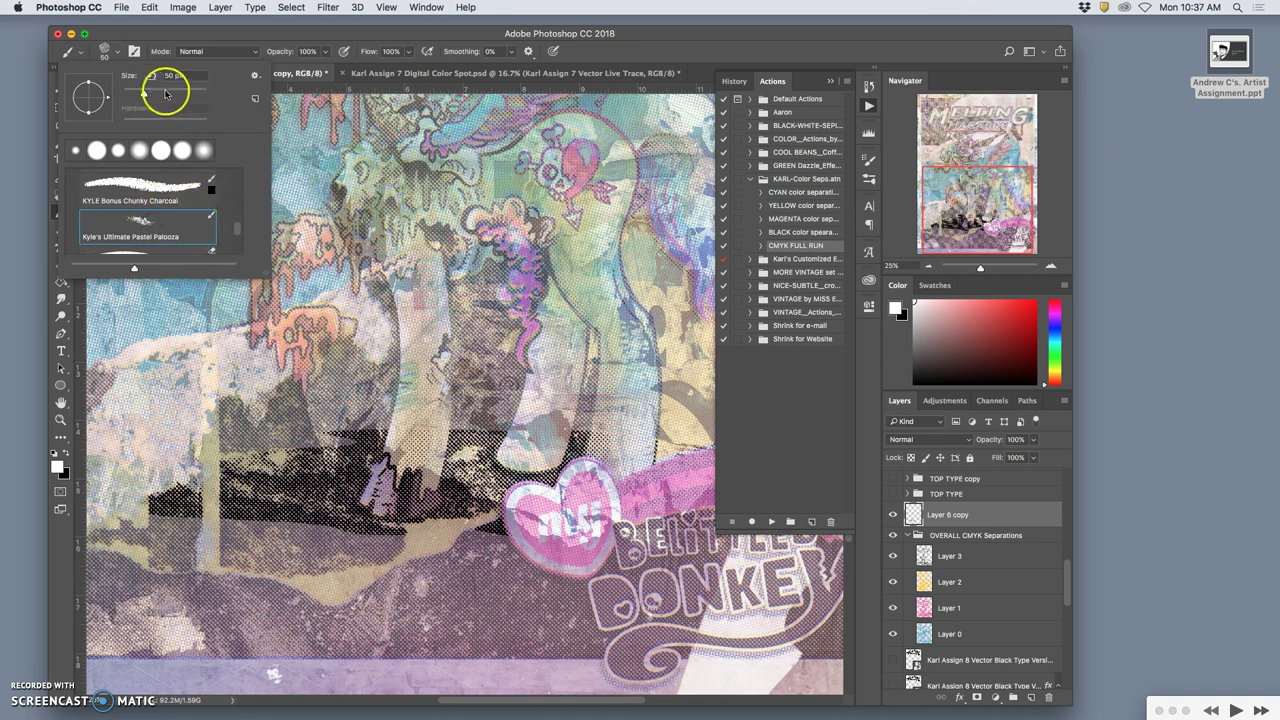
pyautogui.click(505, 418)
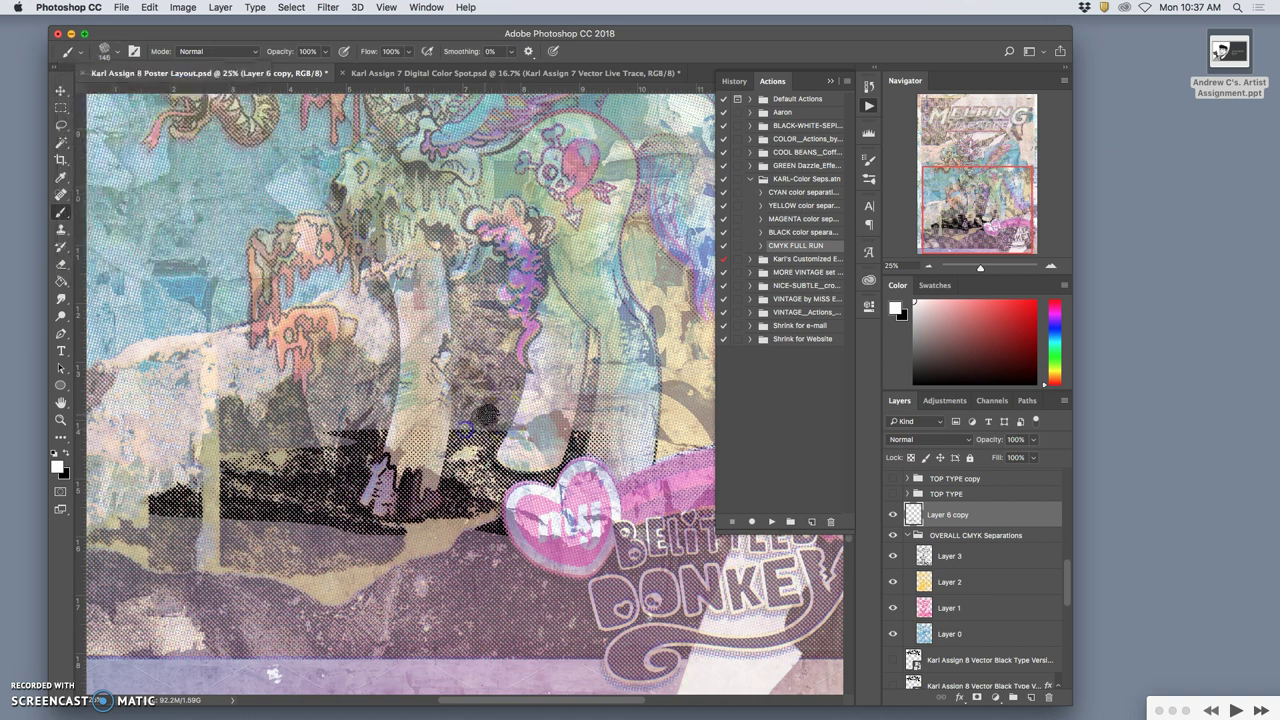
# Undo the stray brush mark by reverting to the Merge Layers history state
pyautogui.press(']')
pyautogui.press(']')
pyautogui.press(']')
pyautogui.press(']')
pyautogui.press(']')
pyautogui.press(']')
pyautogui.press(']')
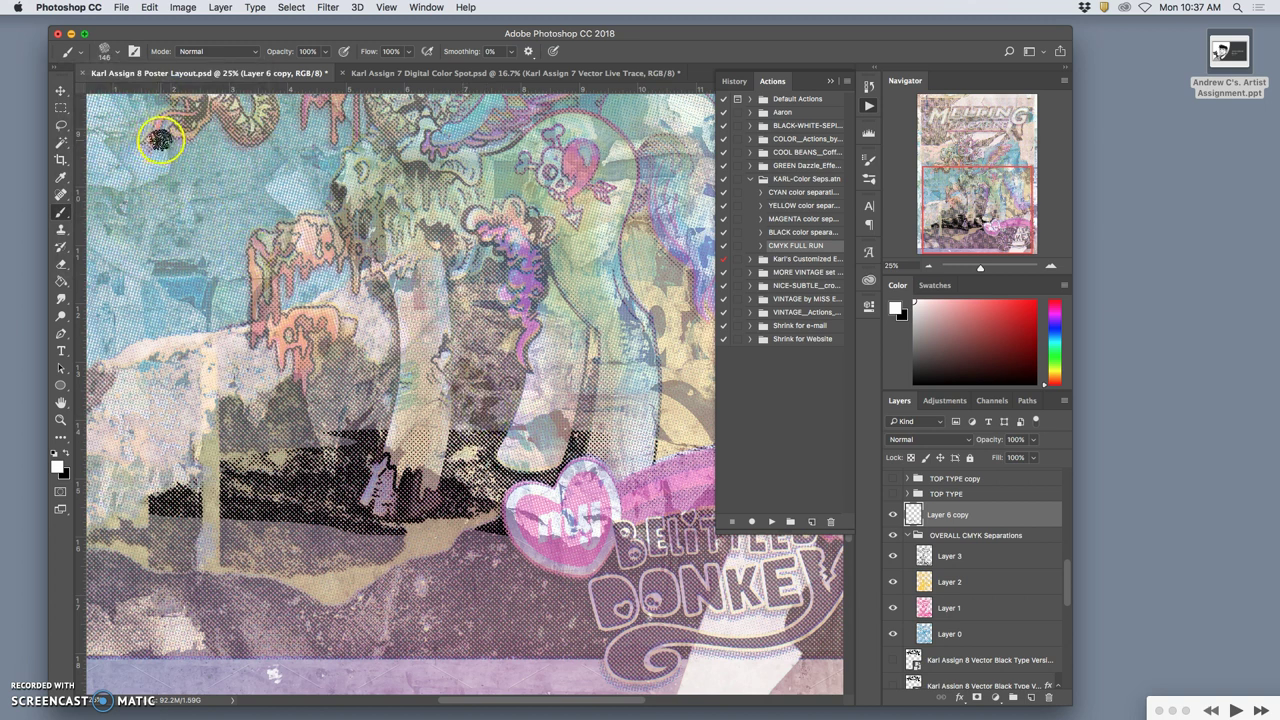
pyautogui.press('super+z')
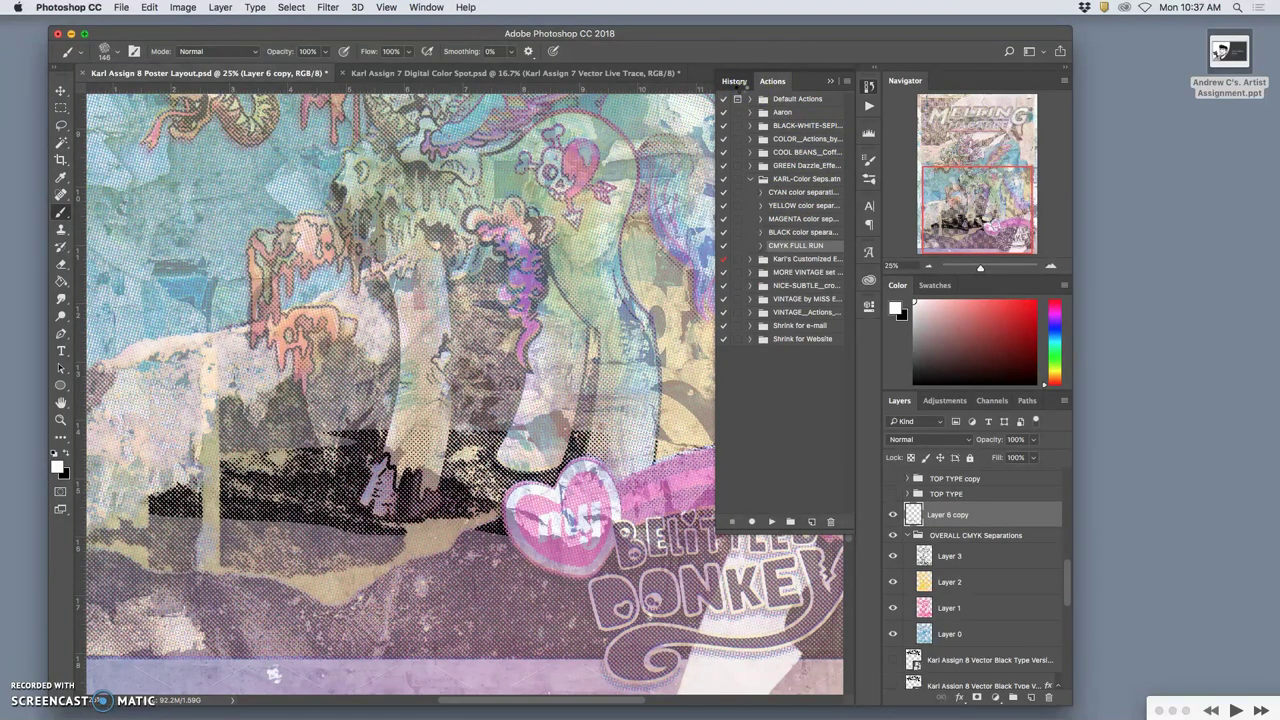
pyautogui.click(738, 82)
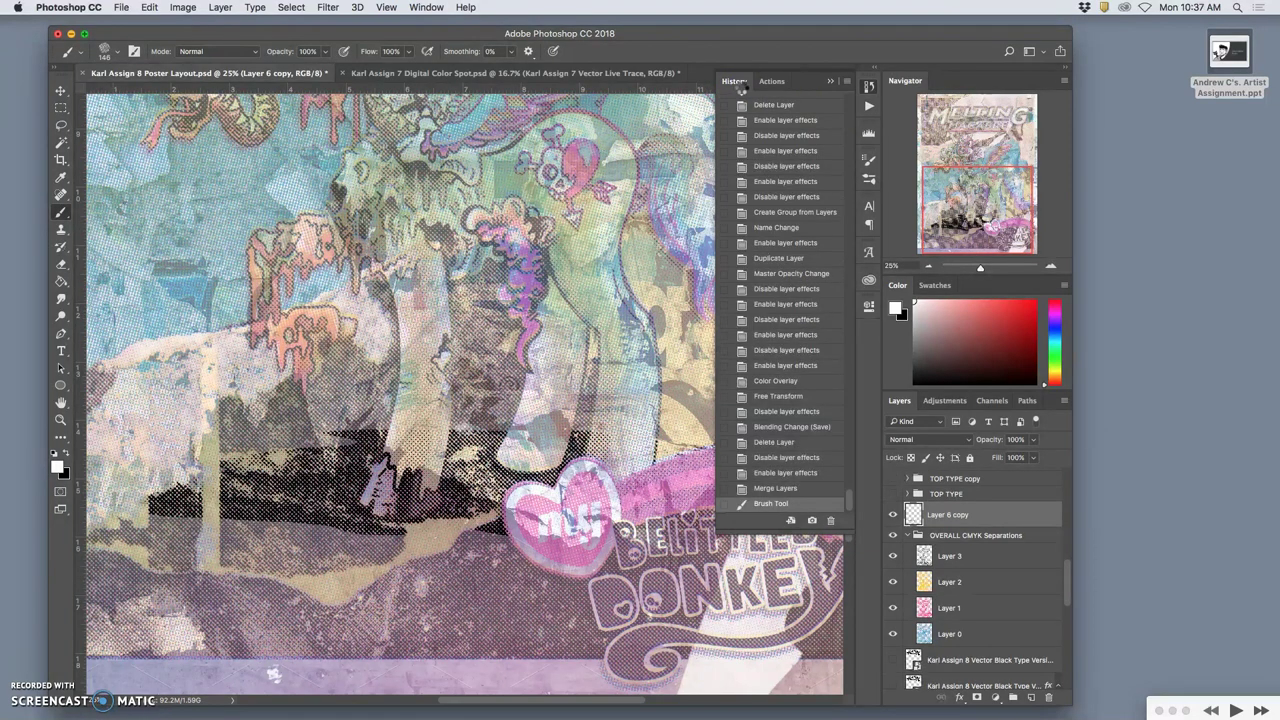
pyautogui.click(797, 489)
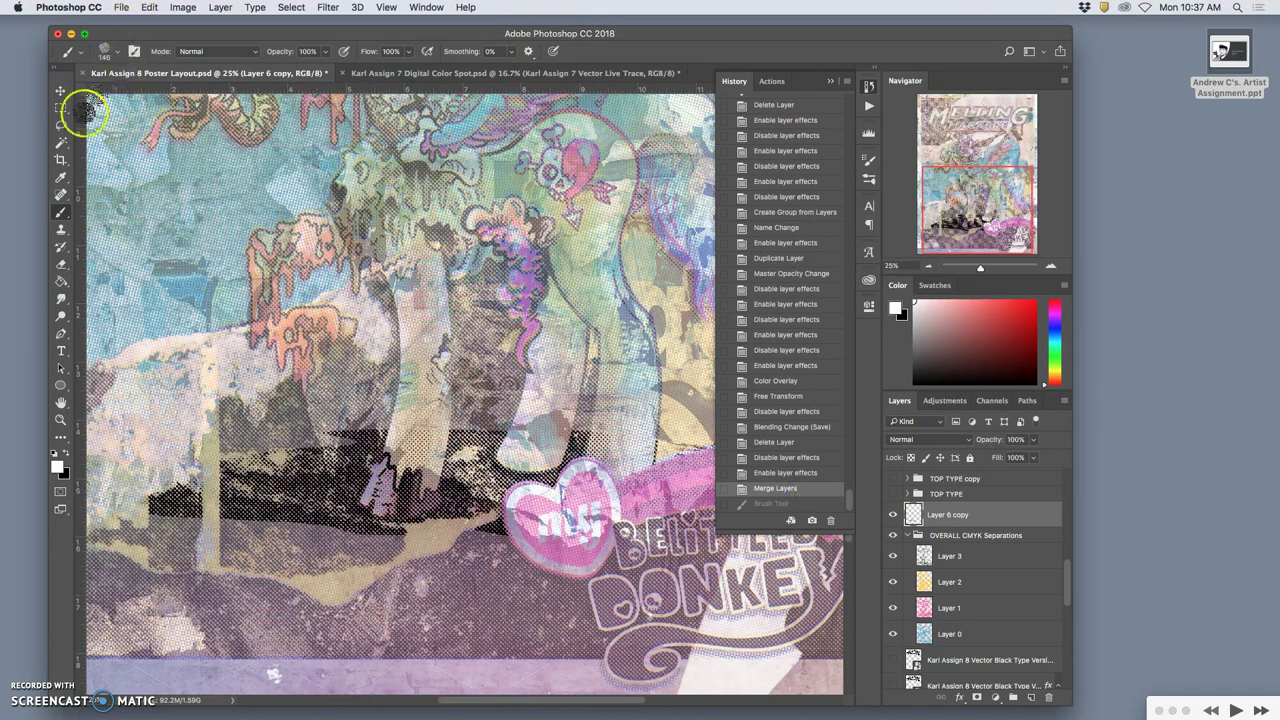
# Try the 146 px textured preset on the eraser, enlarging it to 412 px
pyautogui.click(61, 264)
pyautogui.click(116, 55)
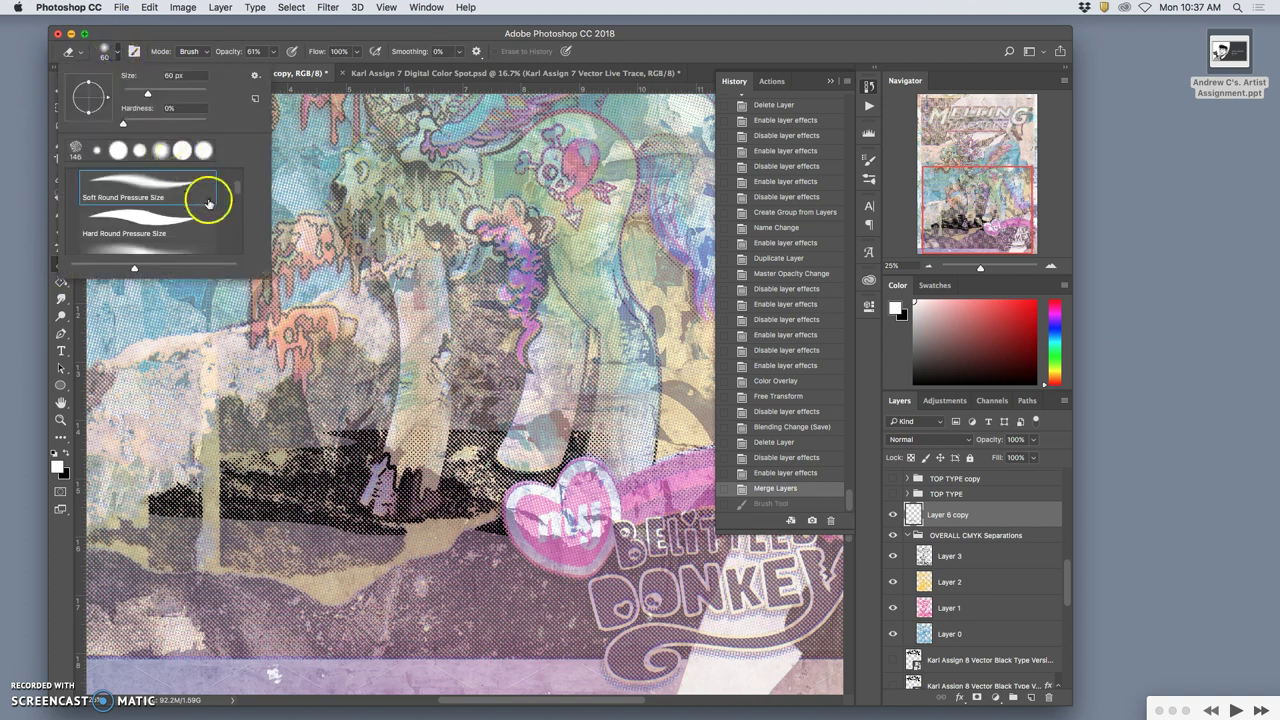
pyautogui.scroll(-3, 211, 197)
pyautogui.click(73, 150)
pyautogui.click(194, 93)
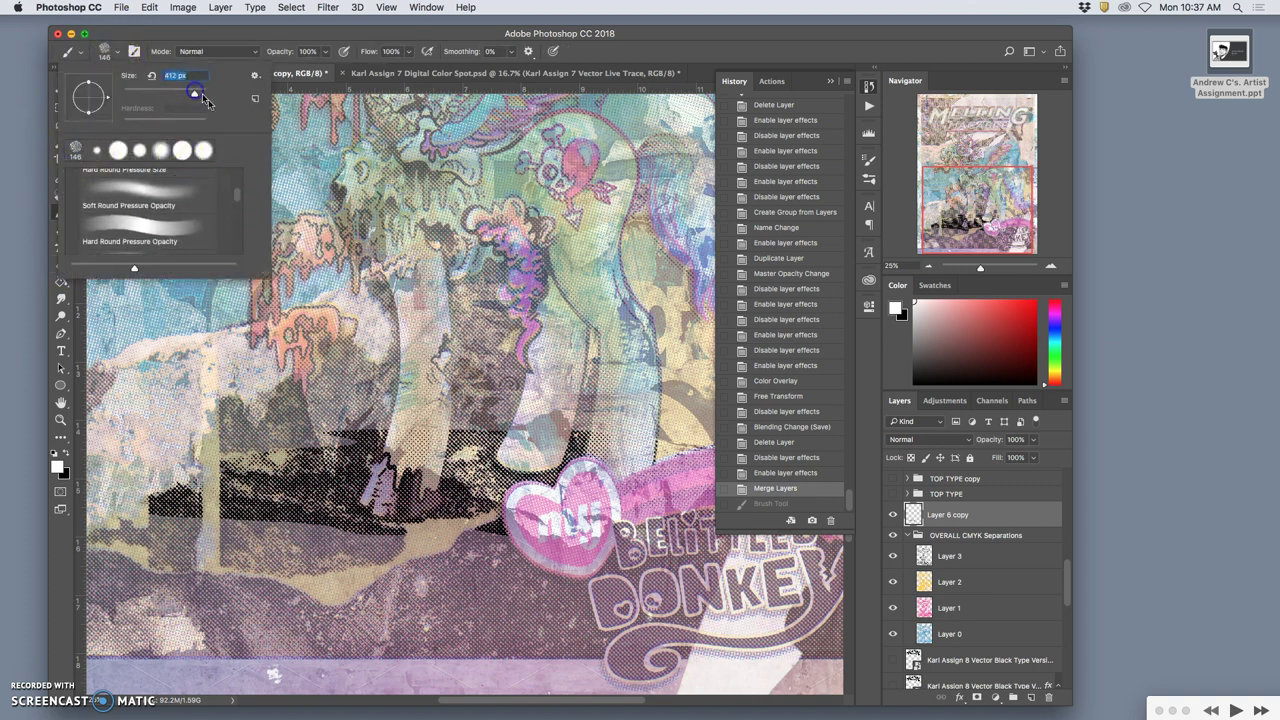
pyautogui.click(130, 170)
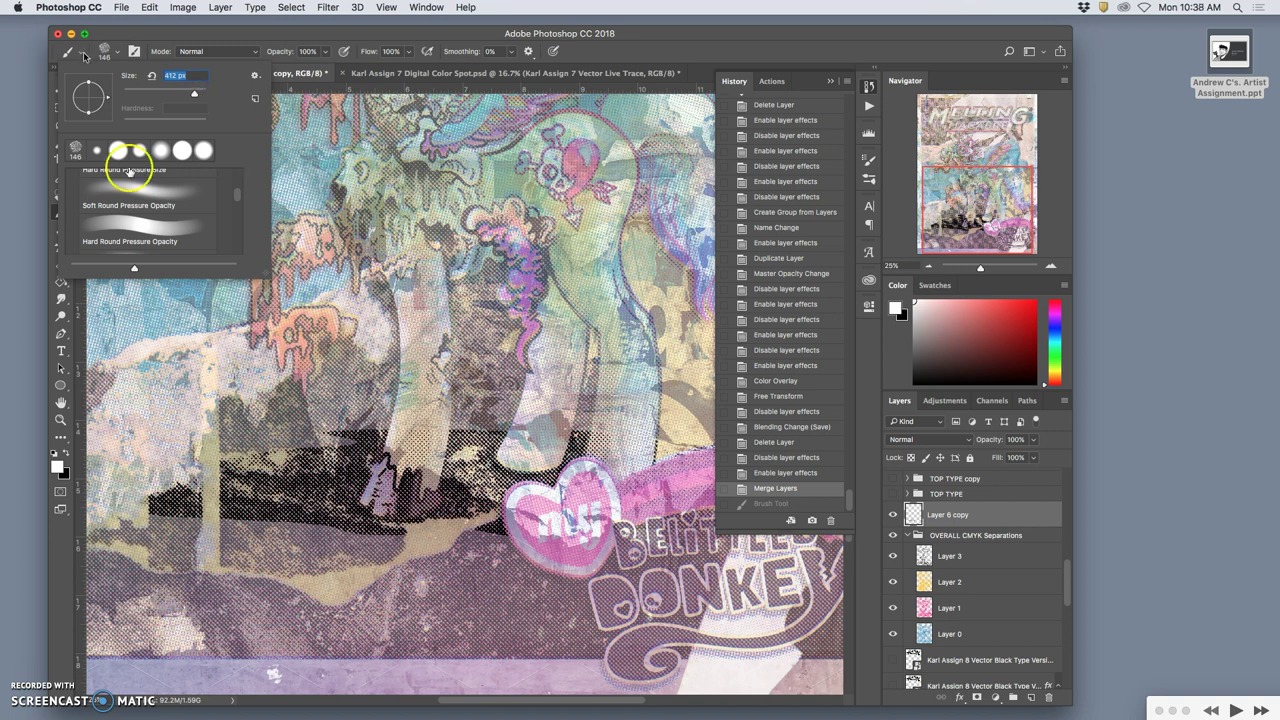
pyautogui.click(52, 210)
# Move the General Brushes folder below Special Effects and try a KYLE Wet Media inking tip
pyautogui.click(61, 264)
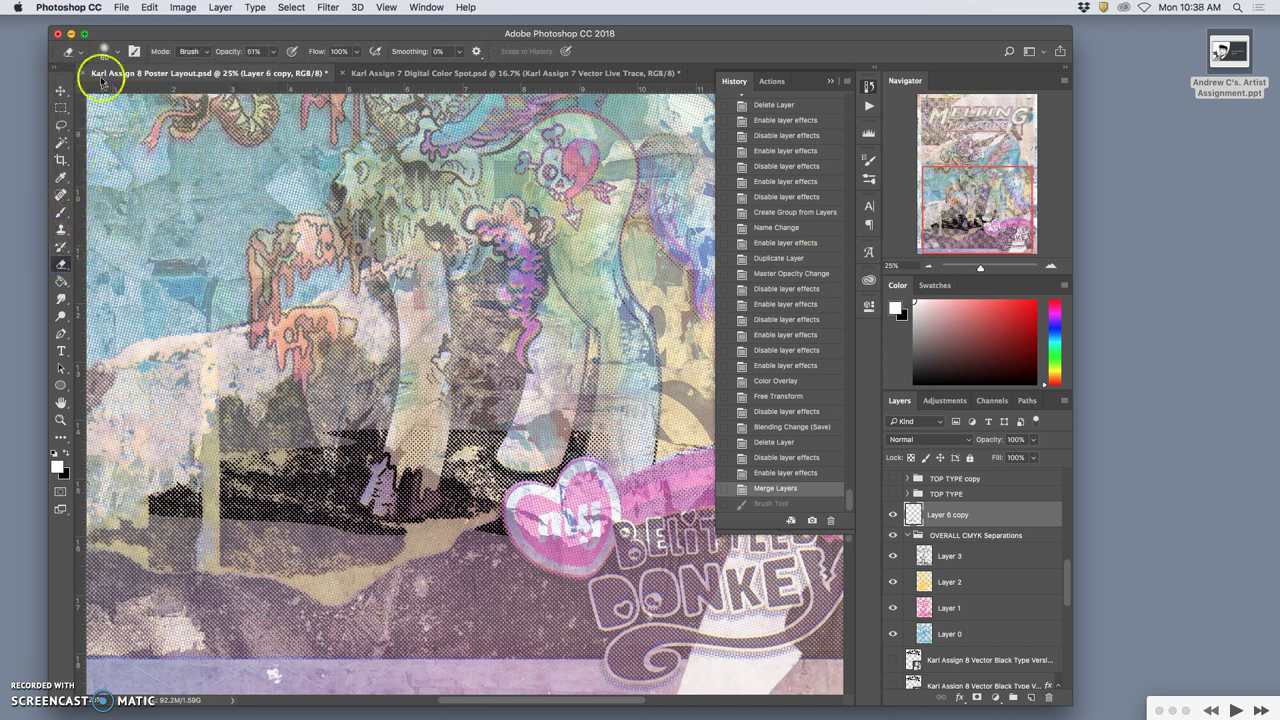
pyautogui.click(81, 52)
pyautogui.click(114, 52)
pyautogui.click(114, 52)
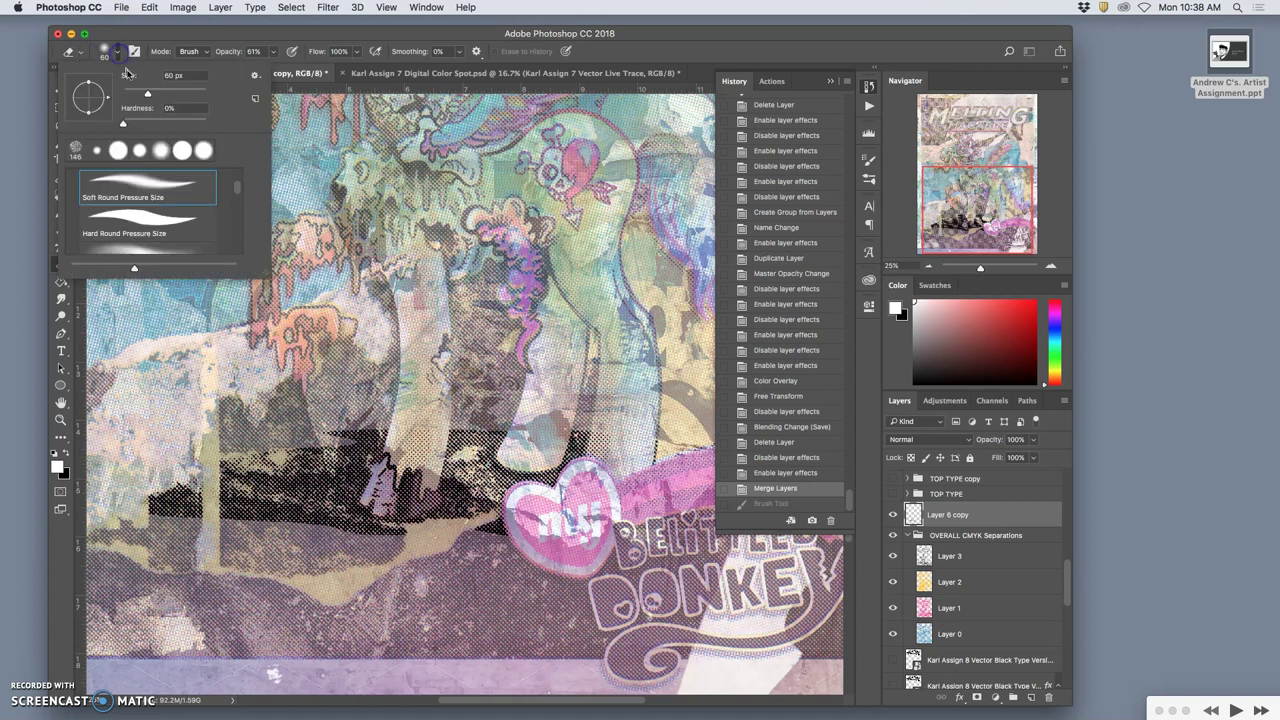
pyautogui.moveTo(229, 194); pyautogui.dragTo(238, 232)
pyautogui.scroll(-10, 177, 229)
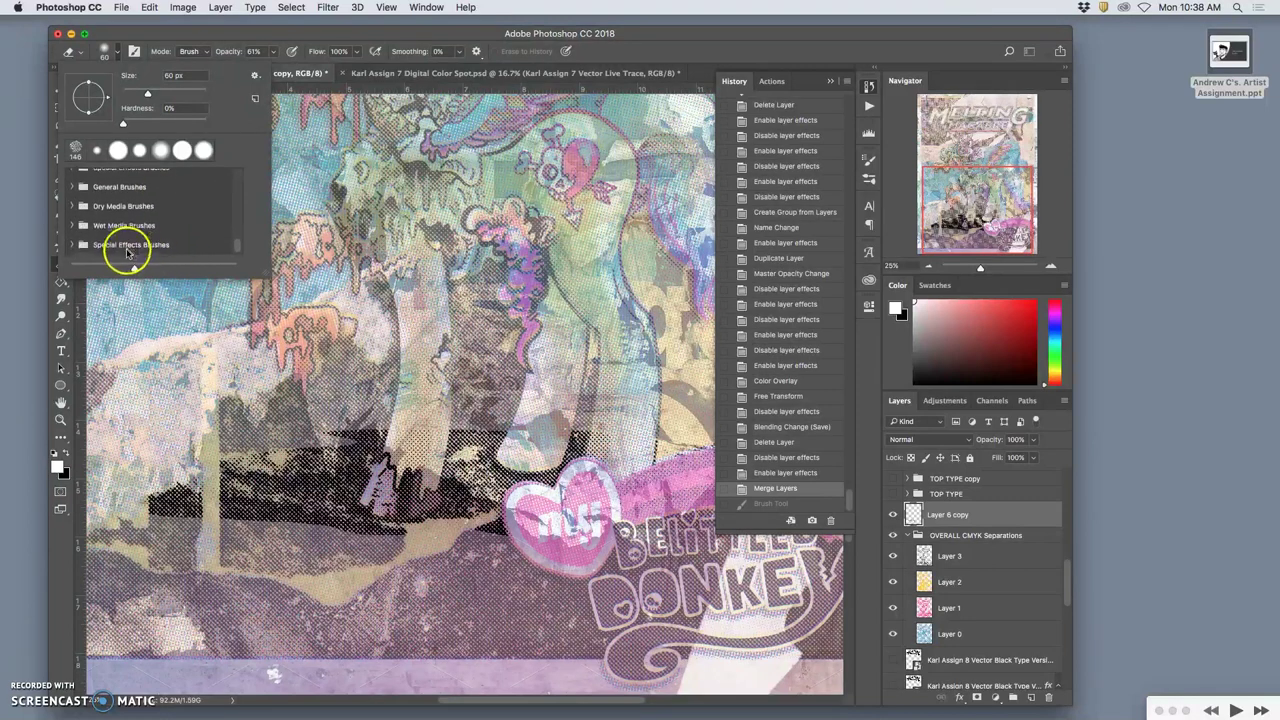
pyautogui.moveTo(95, 243); pyautogui.dragTo(73, 243)
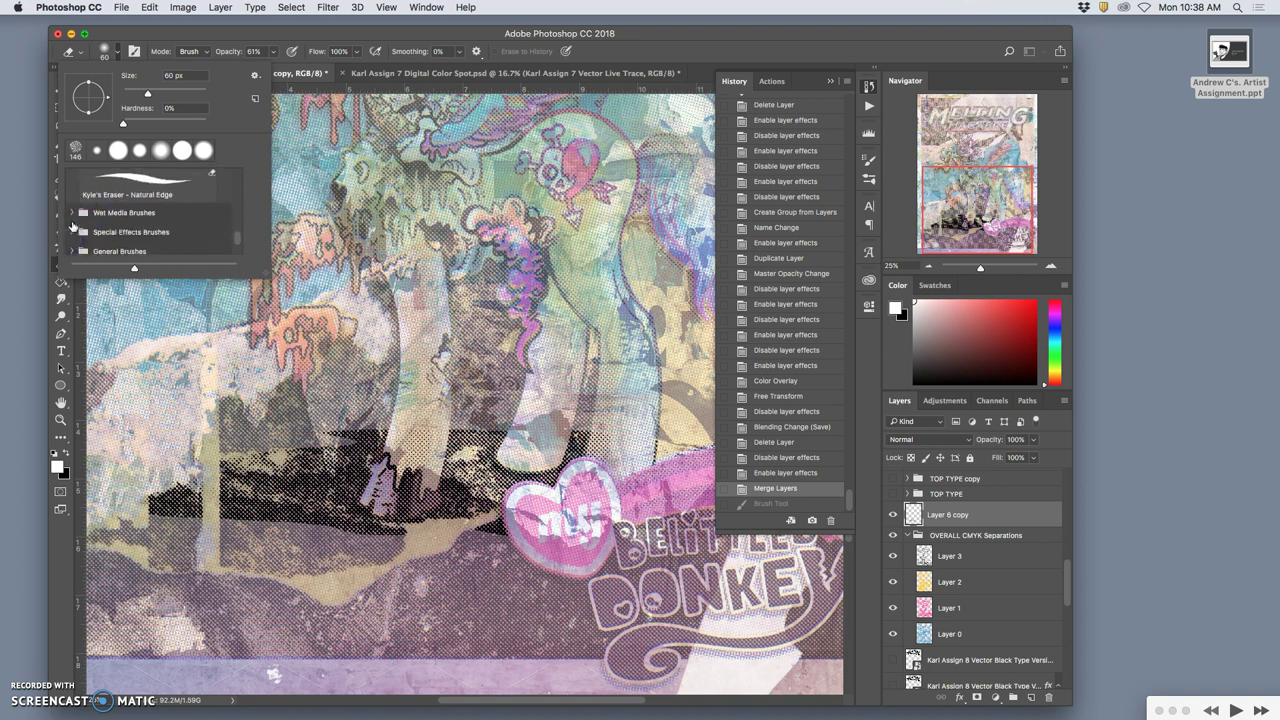
pyautogui.click(72, 213)
pyautogui.click(137, 229)
# Set the eraser to General Brushes' Soft Round Pressure Size tip at 140 px, 50% hardness
pyautogui.scroll(-3, 137, 229)
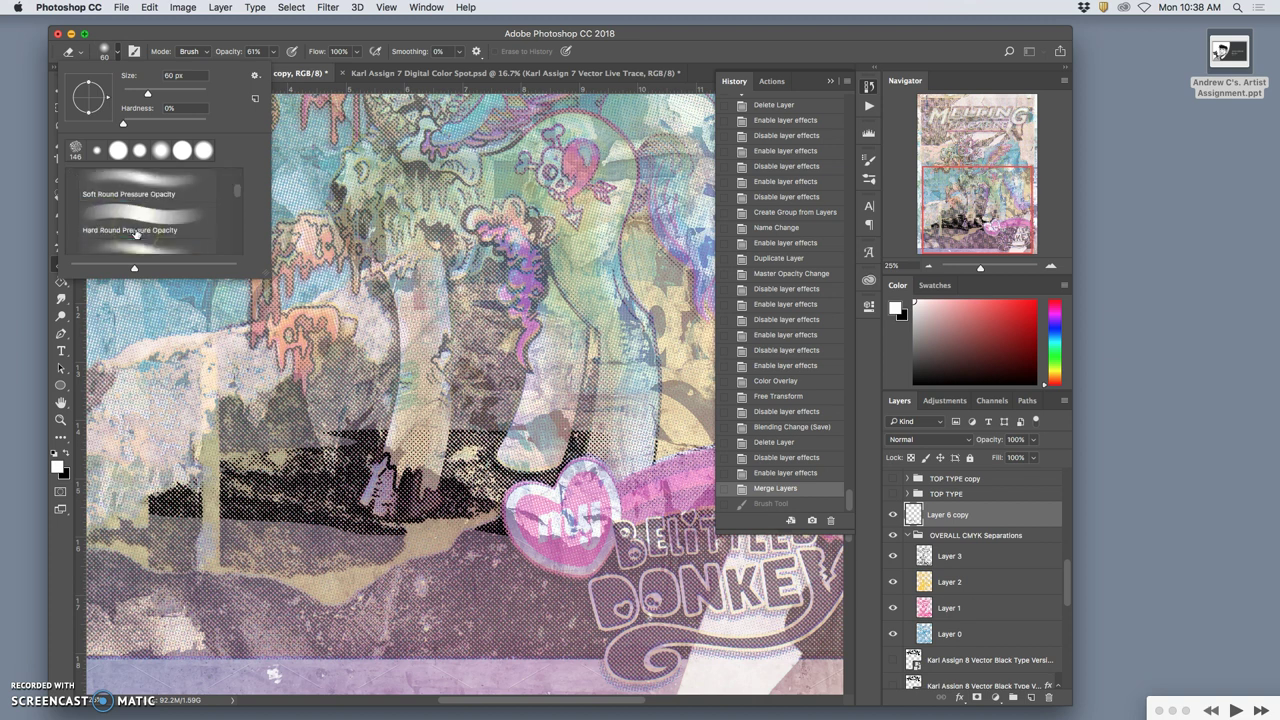
pyautogui.click(139, 151)
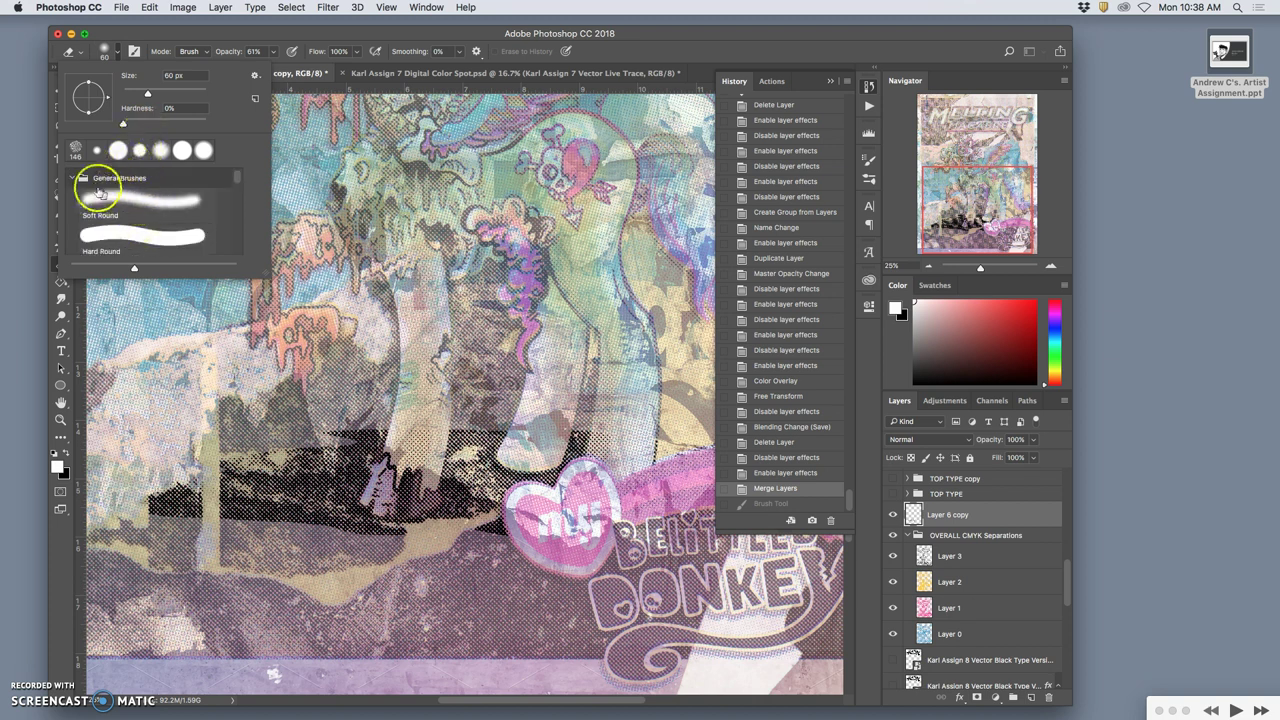
pyautogui.scroll(-3, 130, 195)
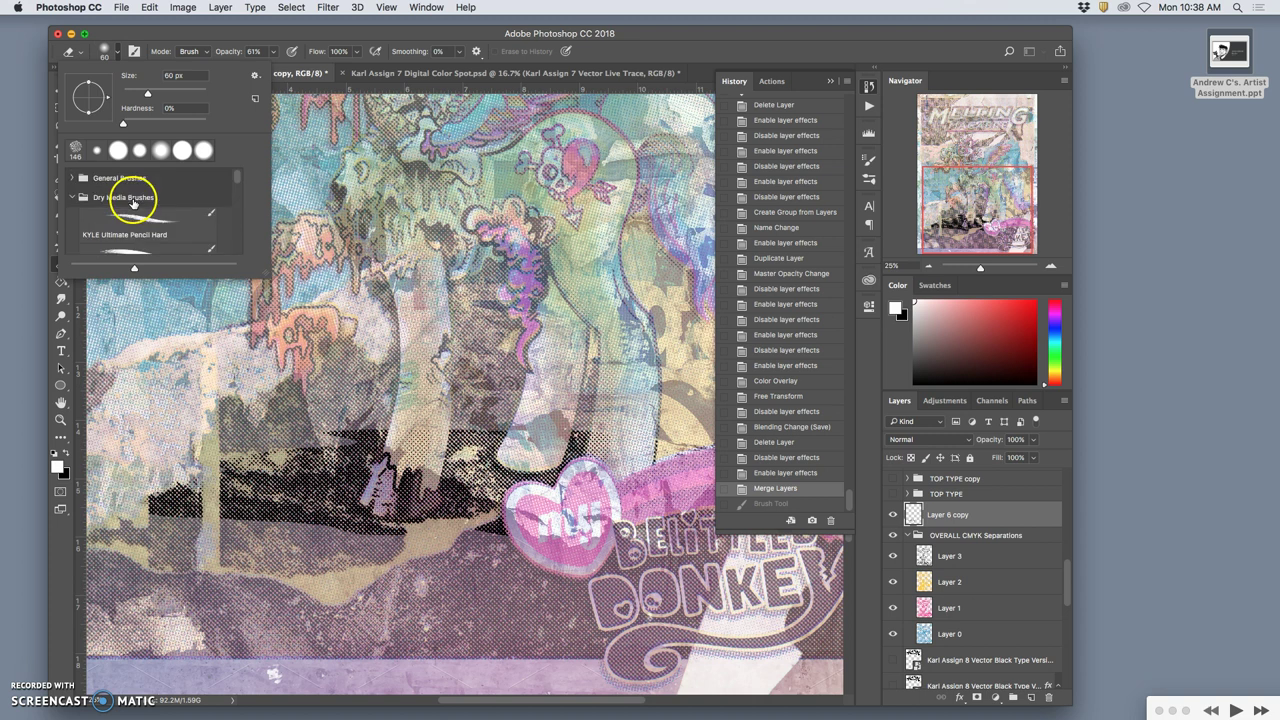
pyautogui.click(71, 179)
pyautogui.click(136, 209)
pyautogui.scroll(-2, 137, 209)
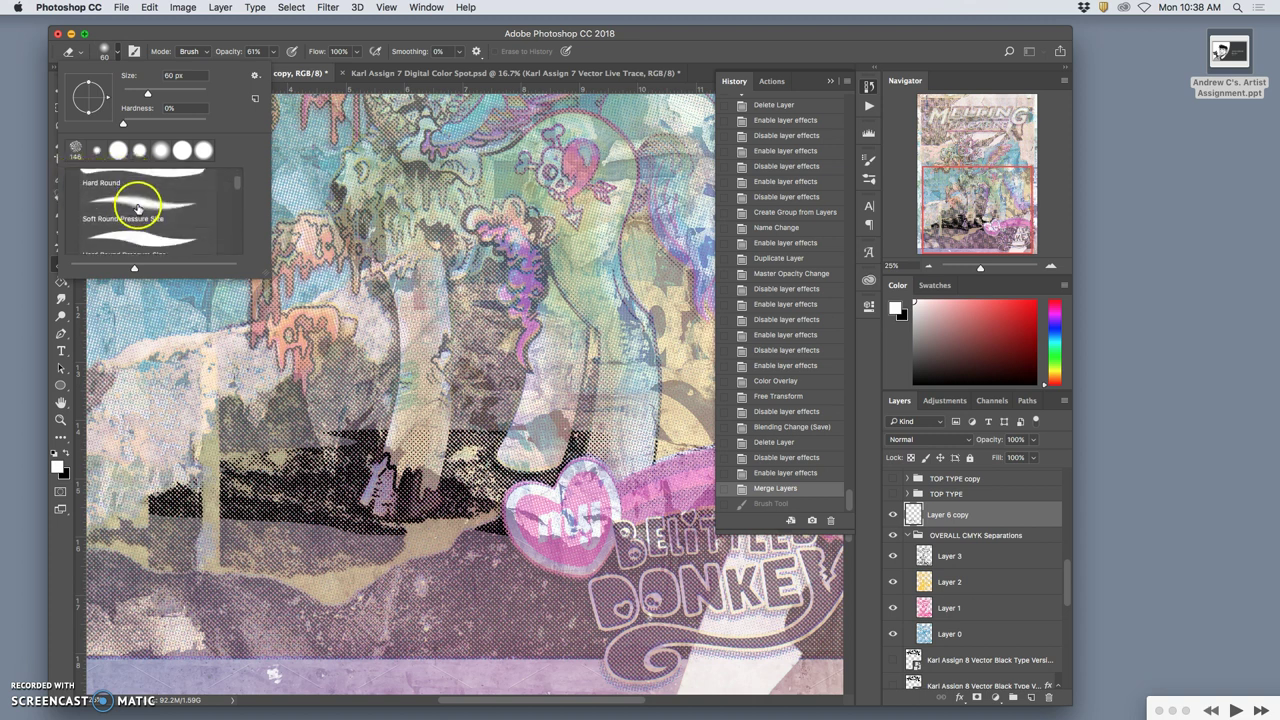
pyautogui.click(137, 208)
pyautogui.moveTo(148, 93); pyautogui.dragTo(173, 93)
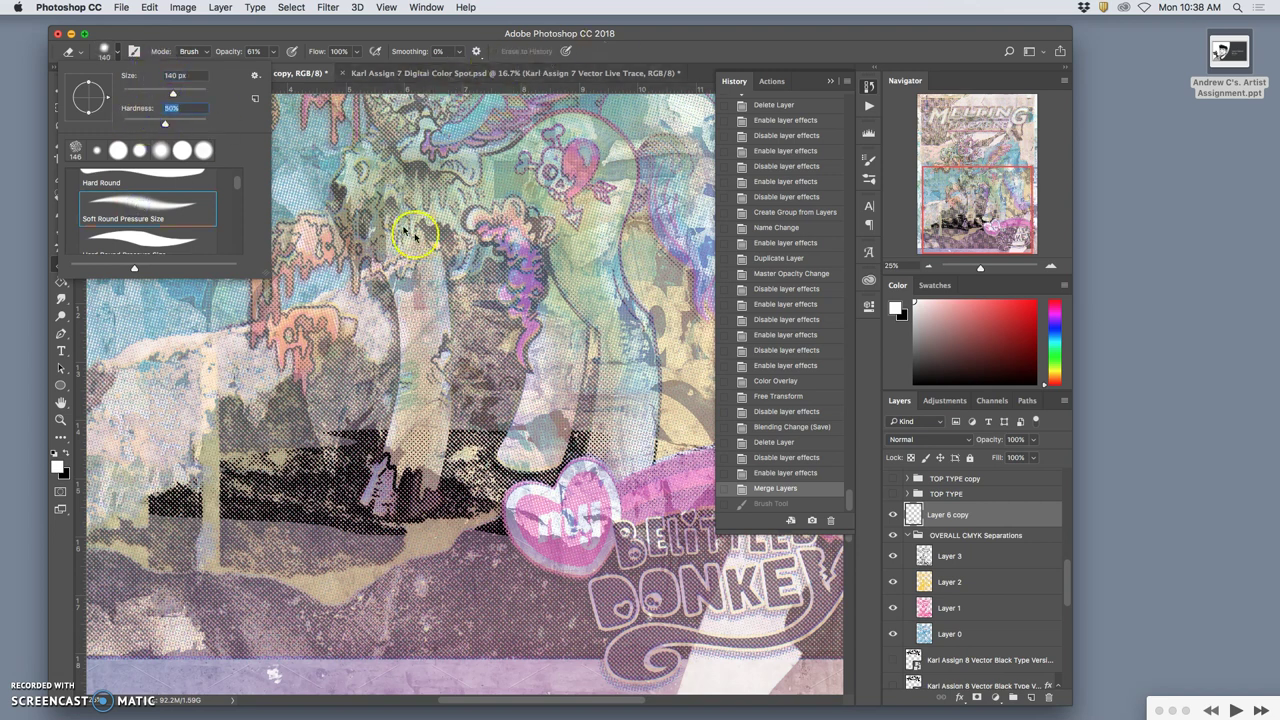
# Thin the black halftone on Layer 6 copy with eraser strokes on the legs and above the heart
pyautogui.click(466, 430)
pyautogui.moveTo(466, 430); pyautogui.dragTo(456, 427)
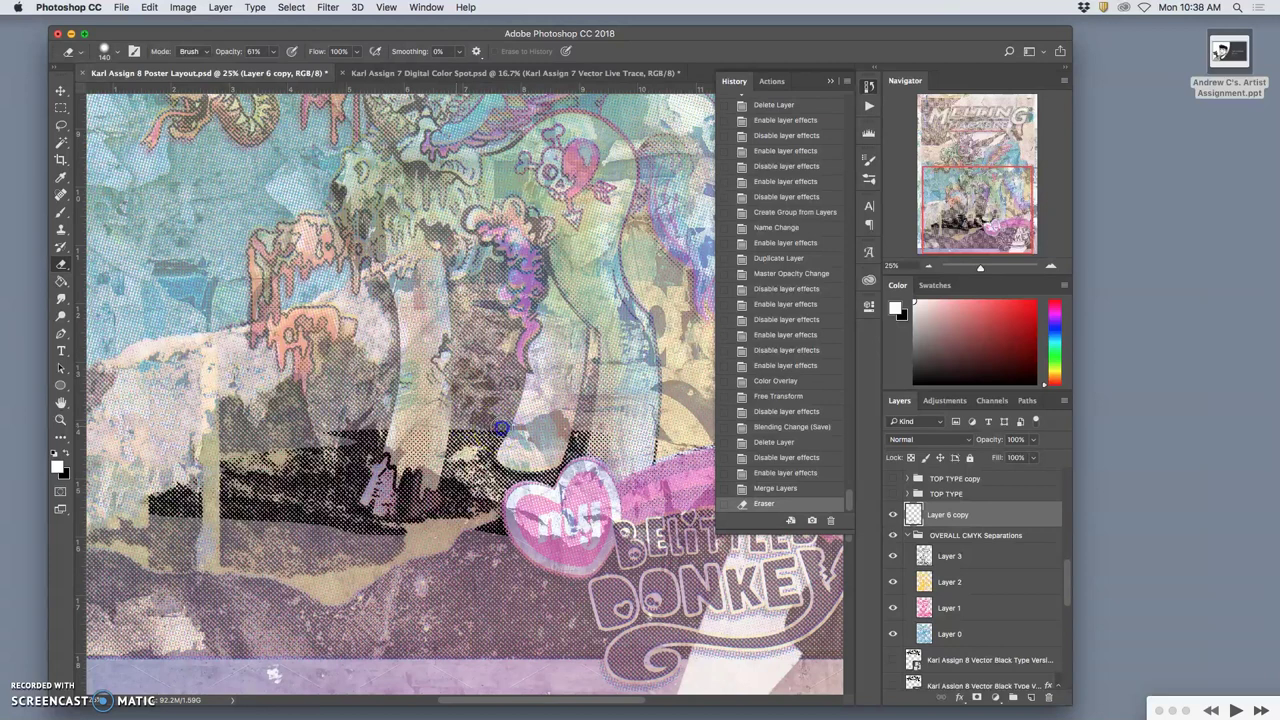
pyautogui.click(500, 429)
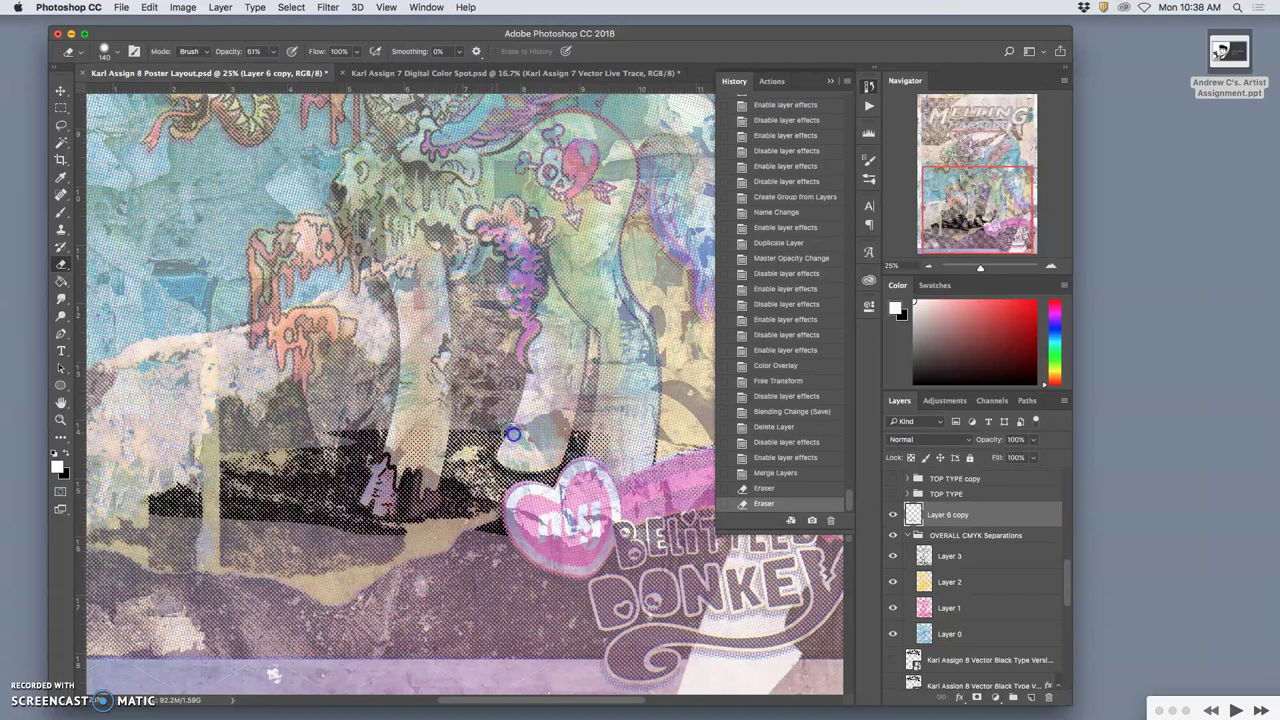
pyautogui.moveTo(512, 434); pyautogui.dragTo(476, 422)
pyautogui.moveTo(397, 421)
pyautogui.mouseDown()
pyautogui.moveTo(314, 429)
pyautogui.moveTo(458, 435)
pyautogui.moveTo(366, 427)
pyautogui.moveTo(315, 449)
pyautogui.moveTo(428, 515)
pyautogui.moveTo(418, 525)
pyautogui.moveTo(144, 512)
pyautogui.moveTo(395, 515)
pyautogui.moveTo(573, 551)
pyautogui.moveTo(497, 538)
pyautogui.moveTo(569, 516)
pyautogui.moveTo(411, 533)
pyautogui.mouseUp()
pyautogui.moveTo(556, 476)
pyautogui.mouseDown()
pyautogui.moveTo(559, 438)
pyautogui.moveTo(662, 436)
pyautogui.mouseUp()
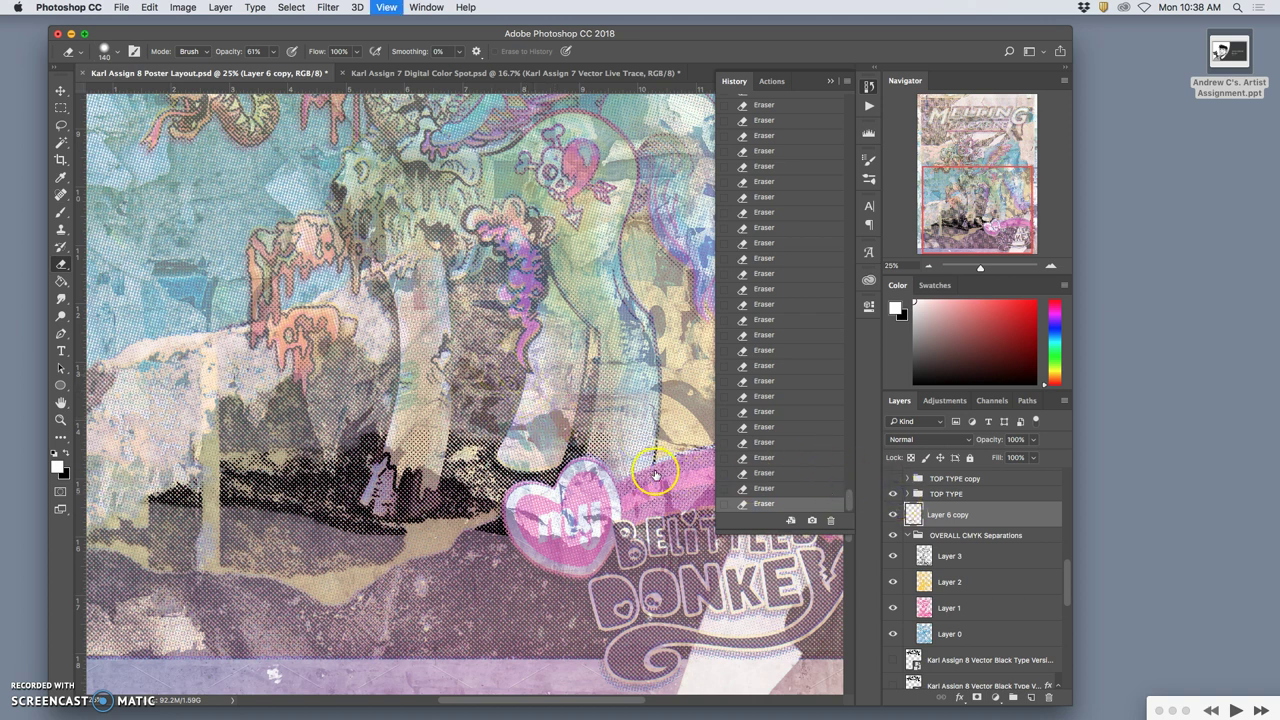
# Zoom out to the whole poster and compare the TOP TYPE title shown and hidden
pyautogui.click(893, 494)
pyautogui.press('super+minus')
pyautogui.press('super+minus')
pyautogui.press('super+minus')
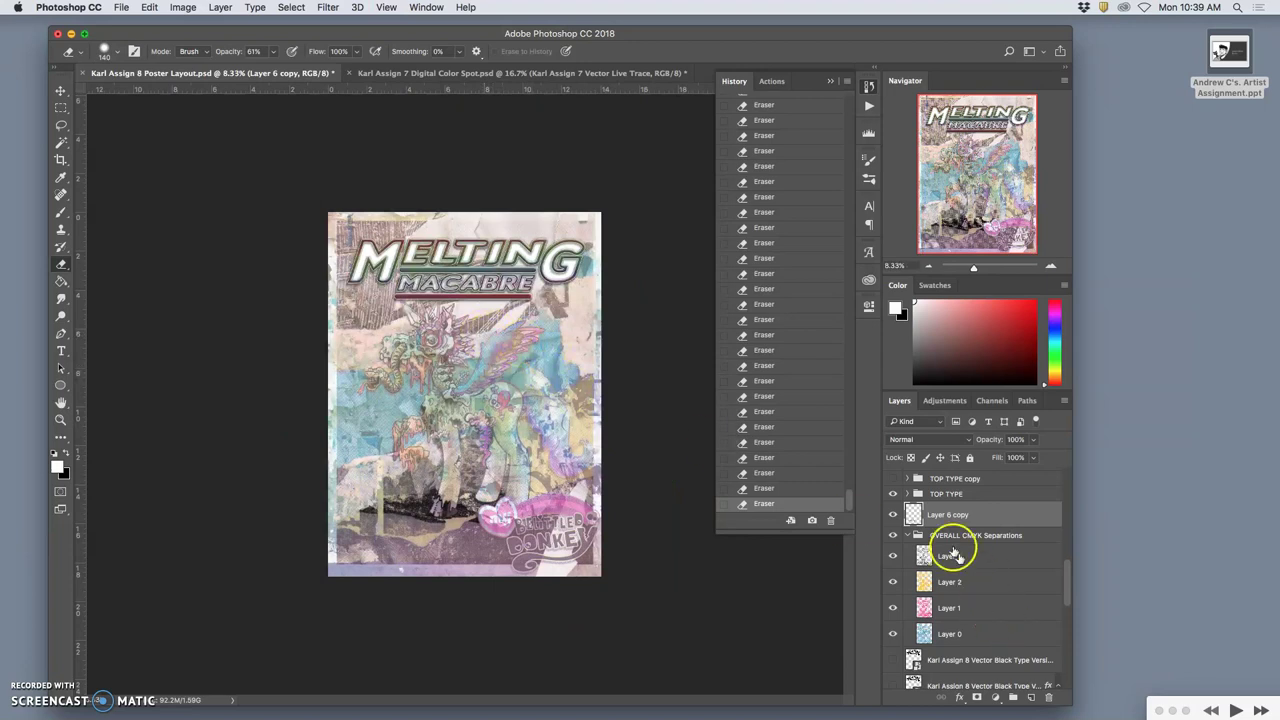
pyautogui.click(892, 494)
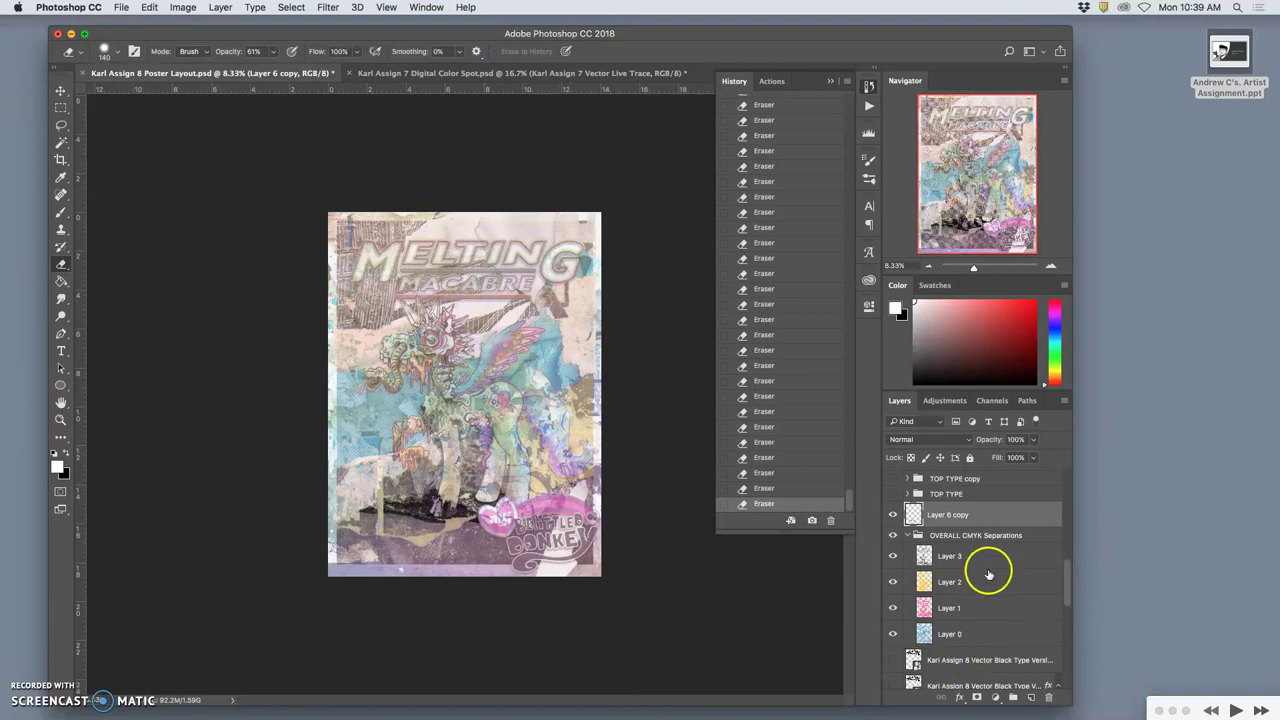
pyautogui.scroll(5, 987, 570)
pyautogui.scroll(-2, 971, 606)
pyautogui.scroll(-3, 971, 606)
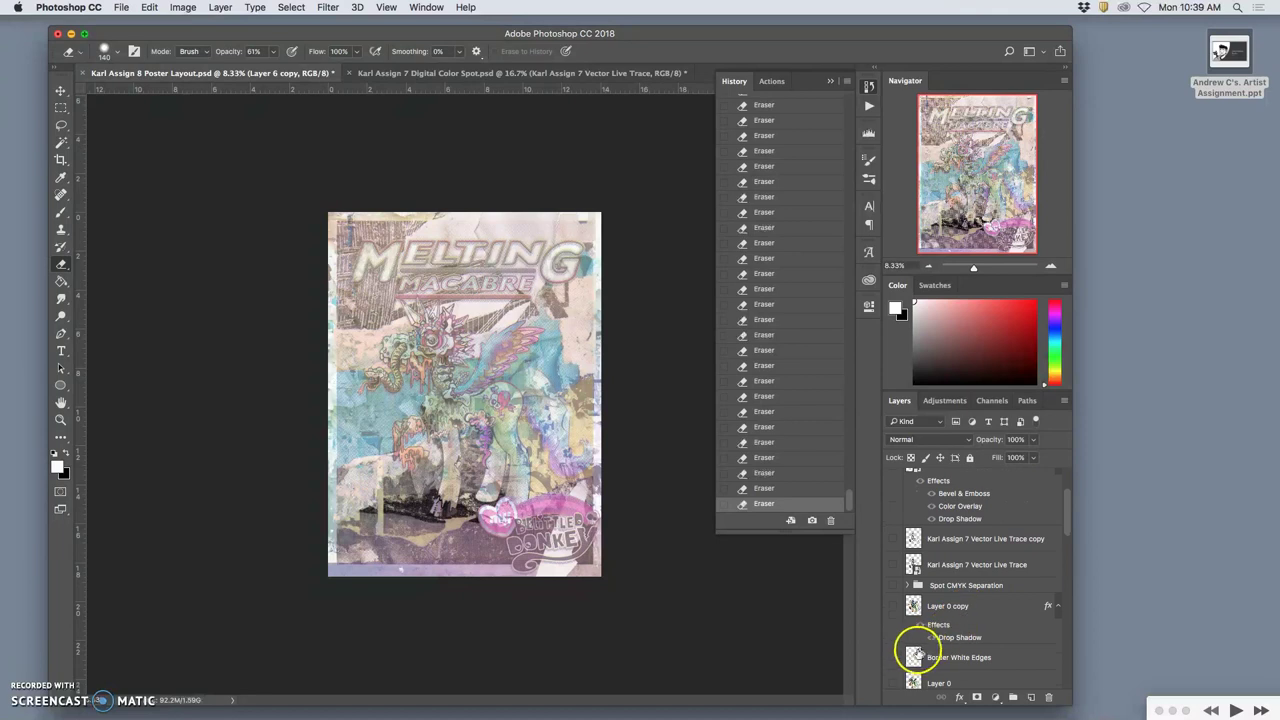
# Turn on the Border White Edges frame and show the MELTING MACABRE title again
pyautogui.click(892, 660)
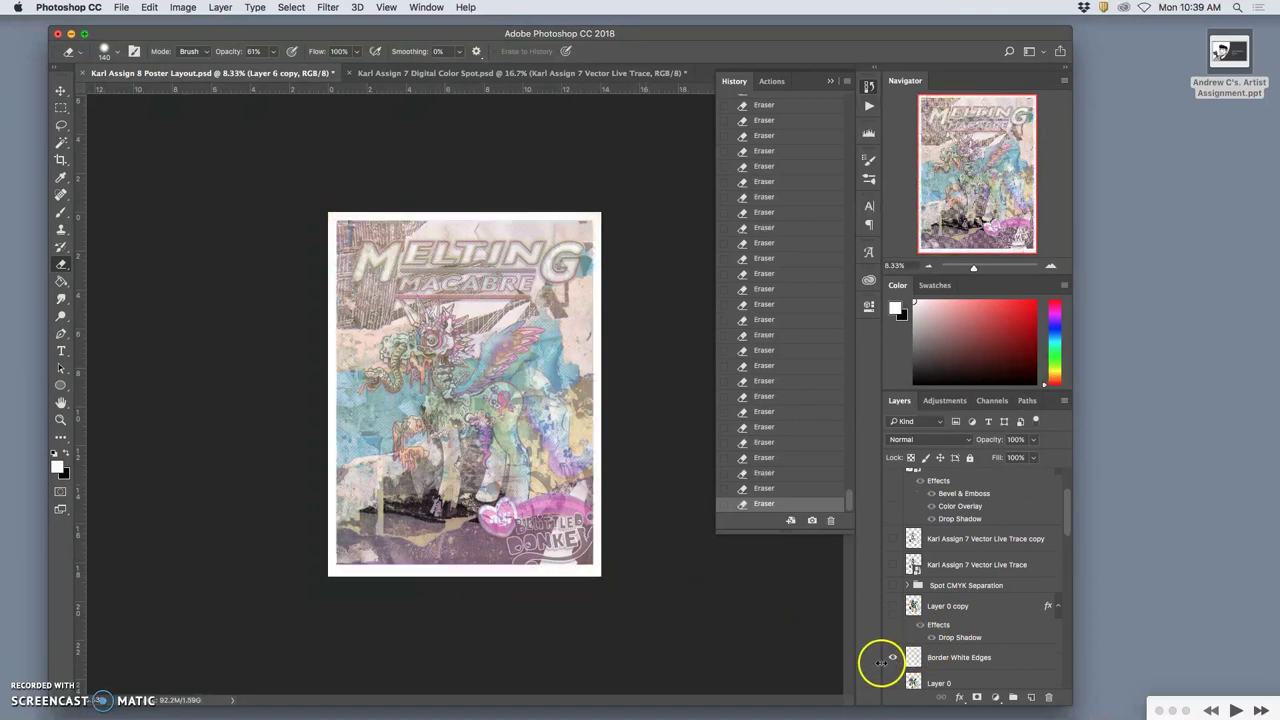
pyautogui.click(892, 660)
pyautogui.click(893, 660)
pyautogui.click(893, 660)
pyautogui.click(893, 660)
pyautogui.scroll(-5, 940, 645)
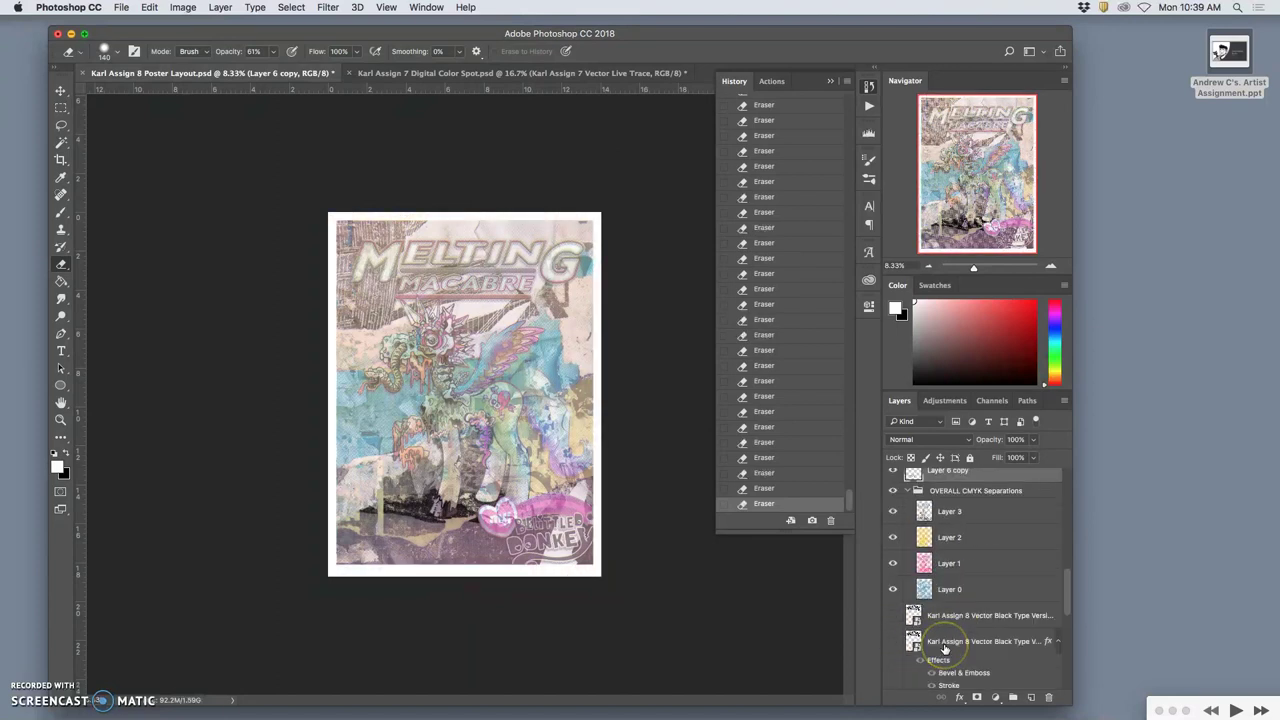
pyautogui.scroll(4, 944, 648)
pyautogui.click(902, 562)
pyautogui.click(893, 548)
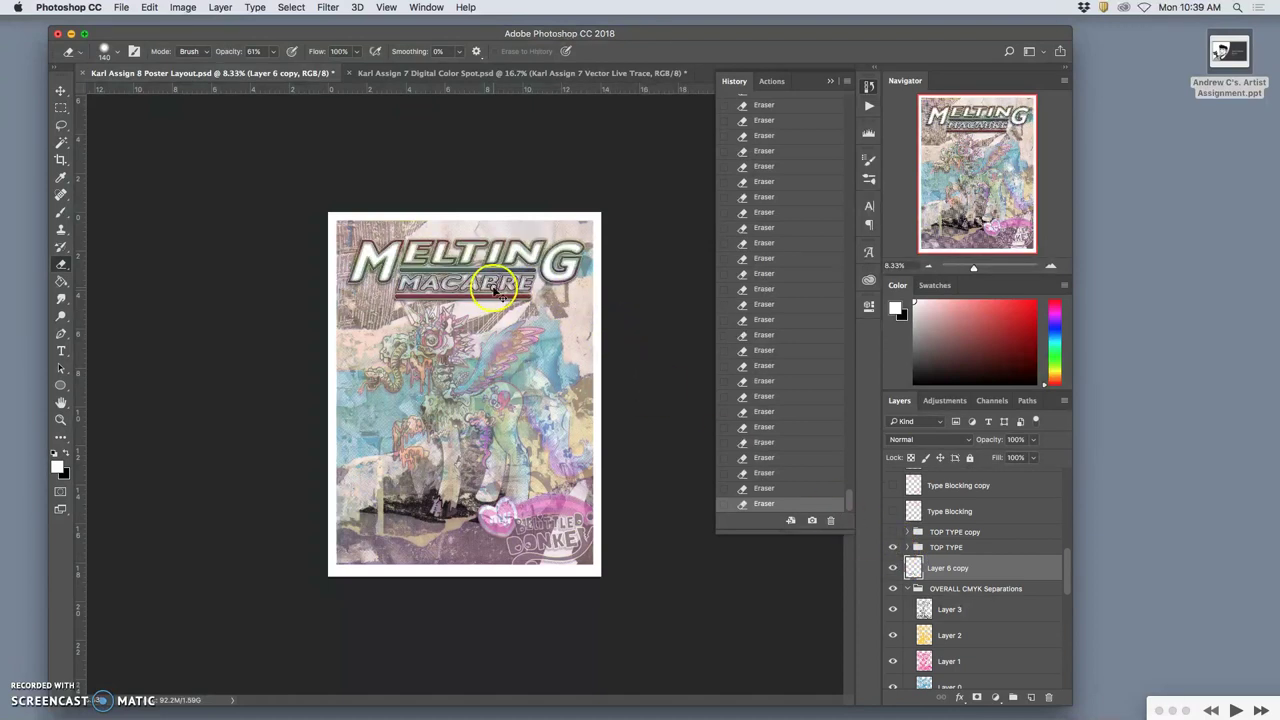
# Zoom in and send the TOP TYPE group backward twice, into OVERALL CMYK Separations
pyautogui.press('super+equal')
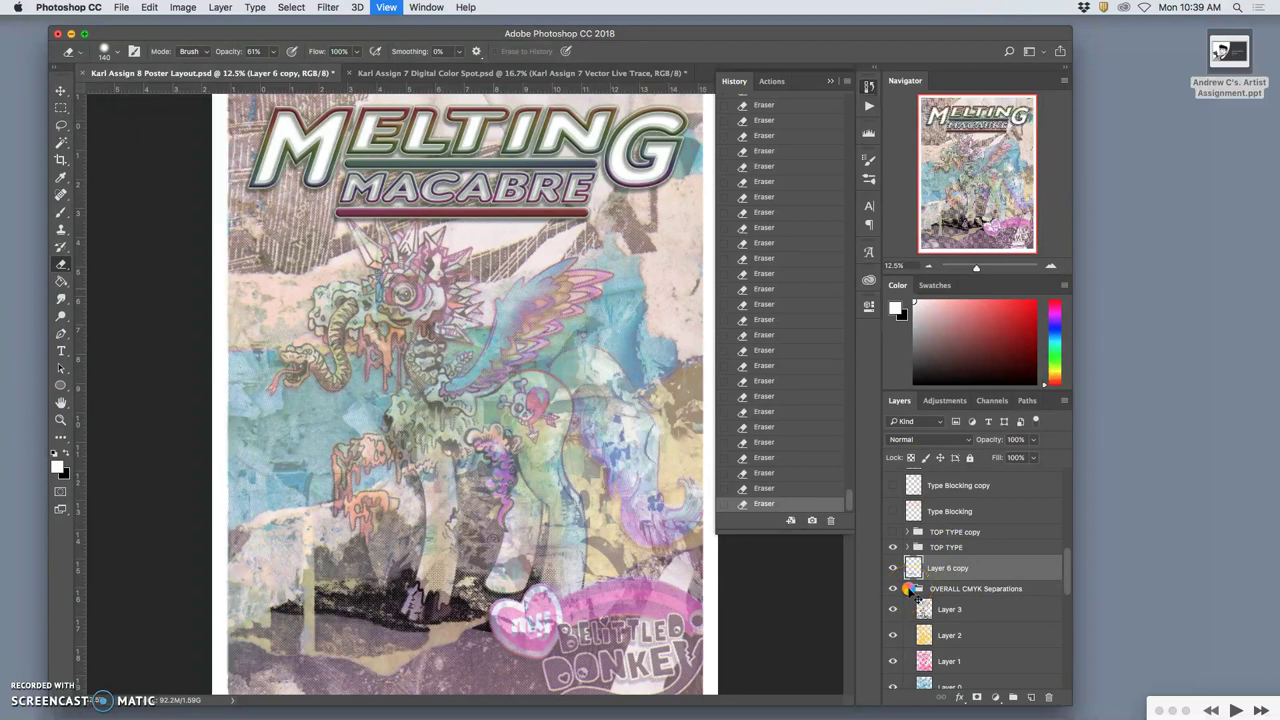
pyautogui.press('super+equal')
pyautogui.click(908, 589)
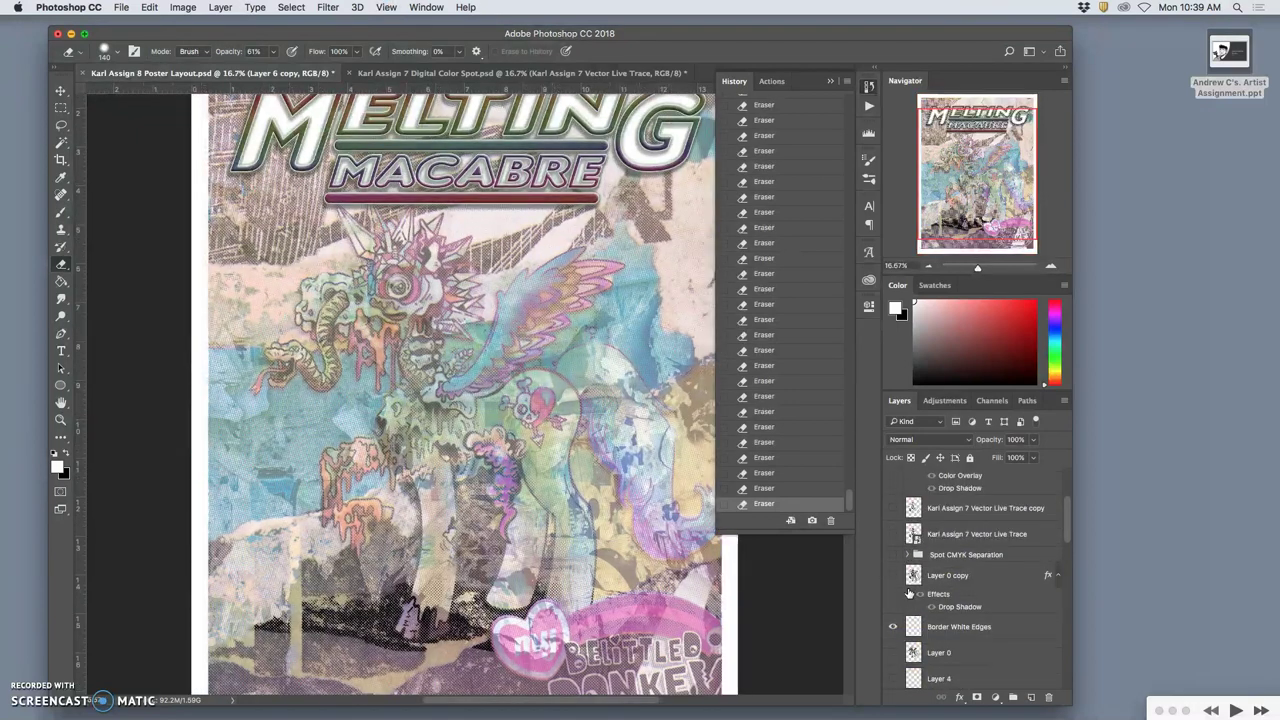
pyautogui.moveTo(908, 594)
pyautogui.mouseDown()
pyautogui.moveTo(926, 616)
pyautogui.moveTo(914, 588)
pyautogui.mouseUp()
pyautogui.scroll(2, 911, 586)
pyautogui.scroll(5, 914, 589)
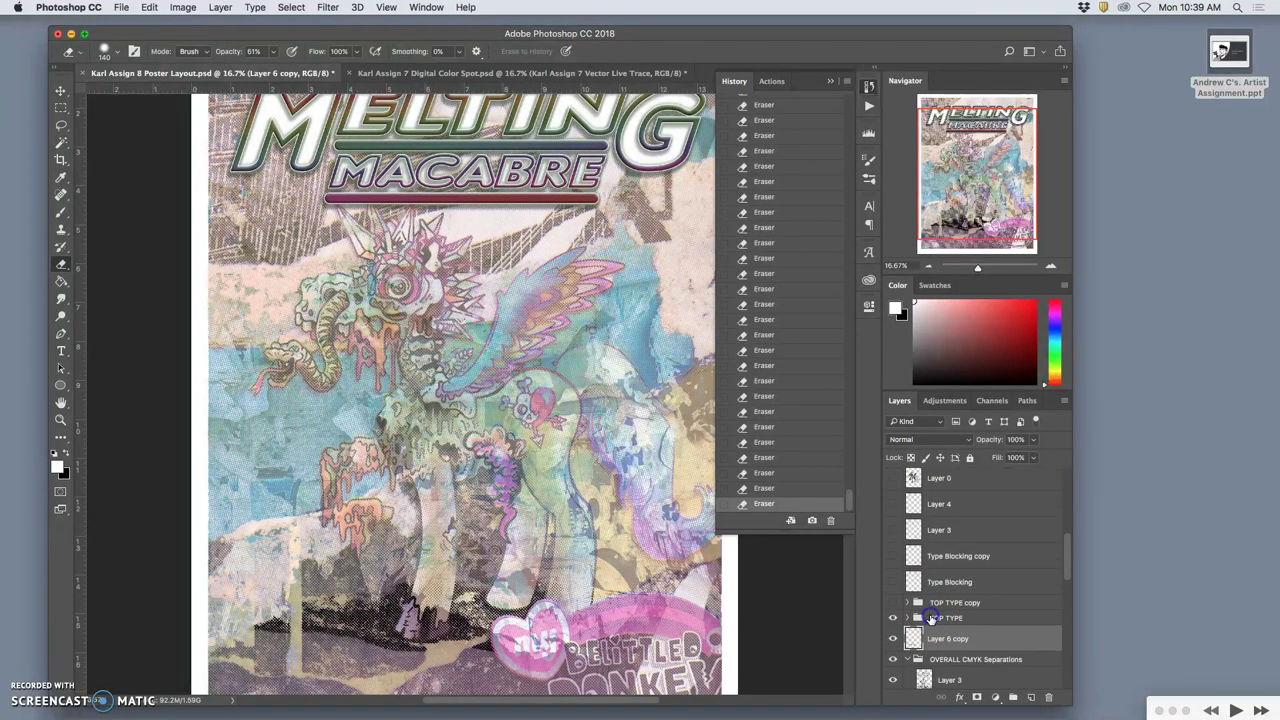
pyautogui.click(931, 618)
pyautogui.press('super+bracketleft')
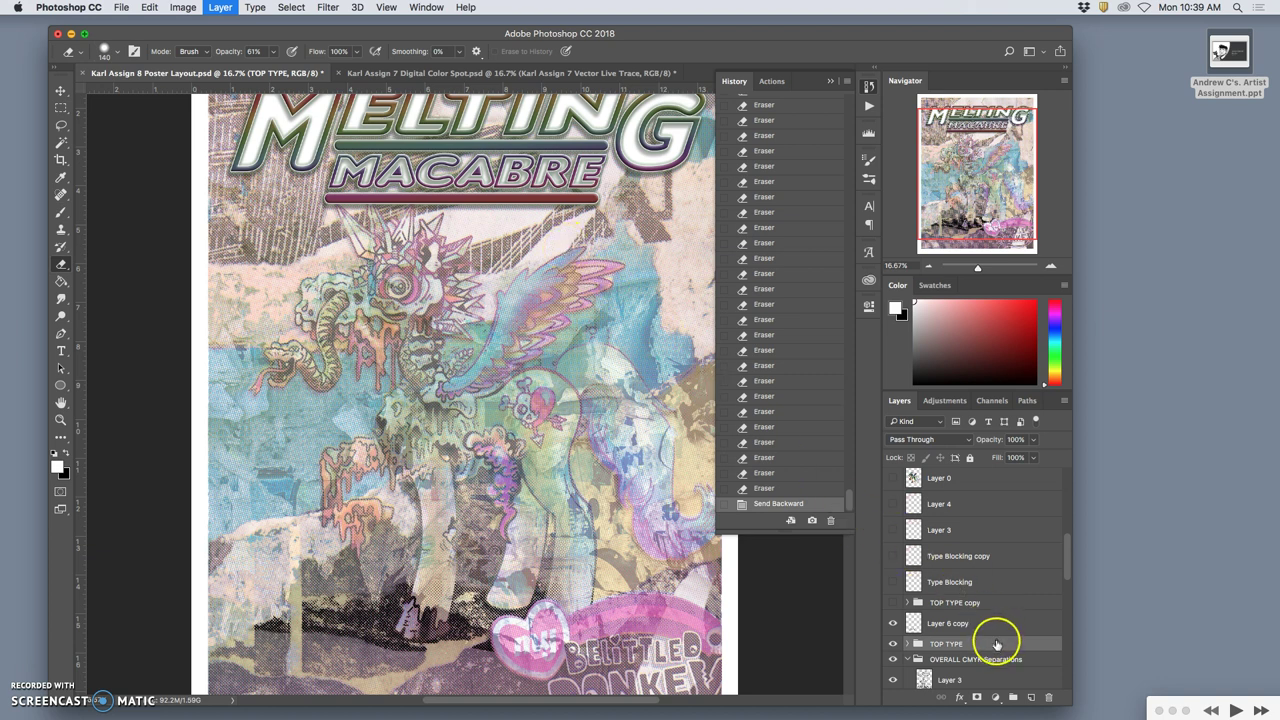
pyautogui.press('super+bracketleft')
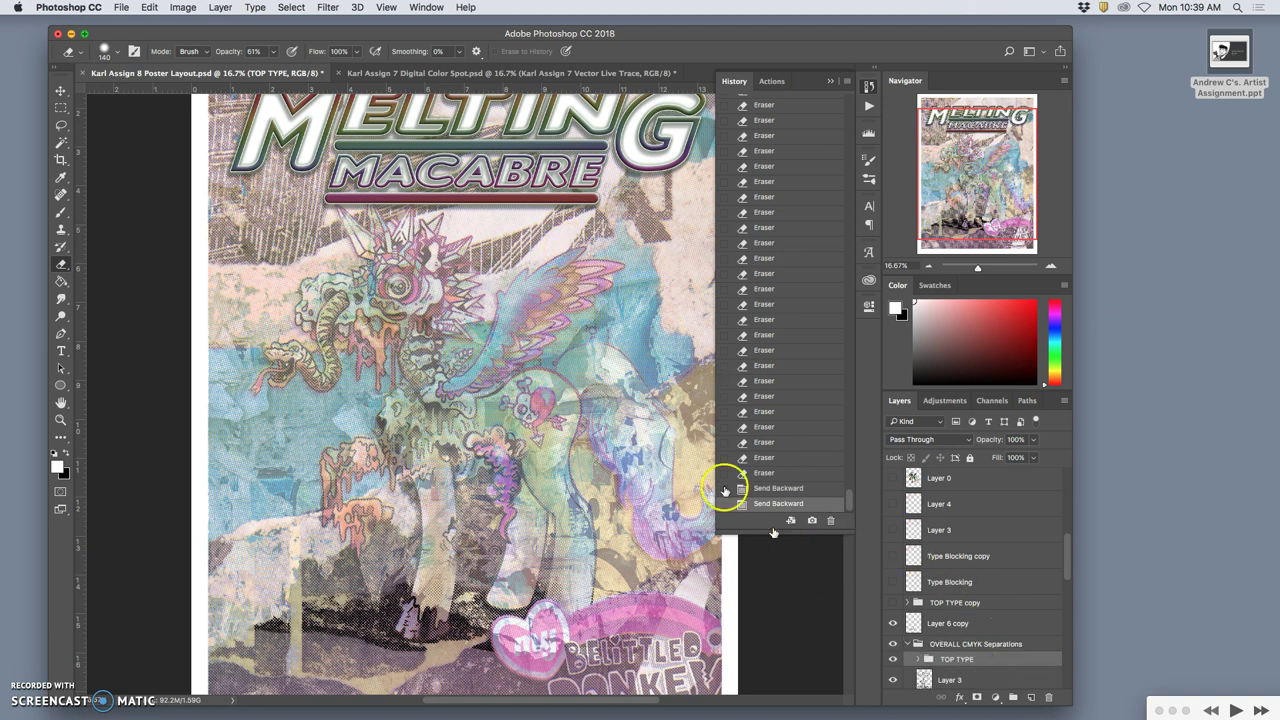
pyautogui.moveTo(724, 489); pyautogui.dragTo(1014, 652)
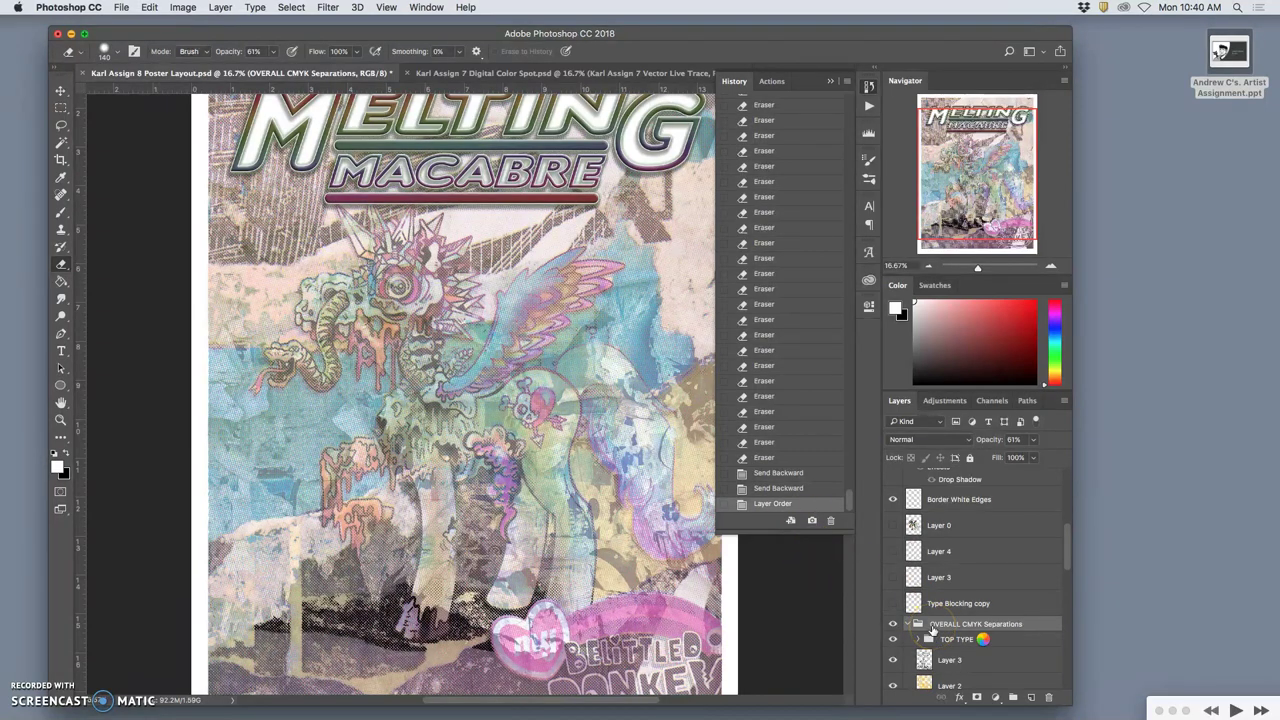
# Send OVERALL CMYK Separations backward twice and move Type Blocking copy higher in the stack
pyautogui.click(931, 624)
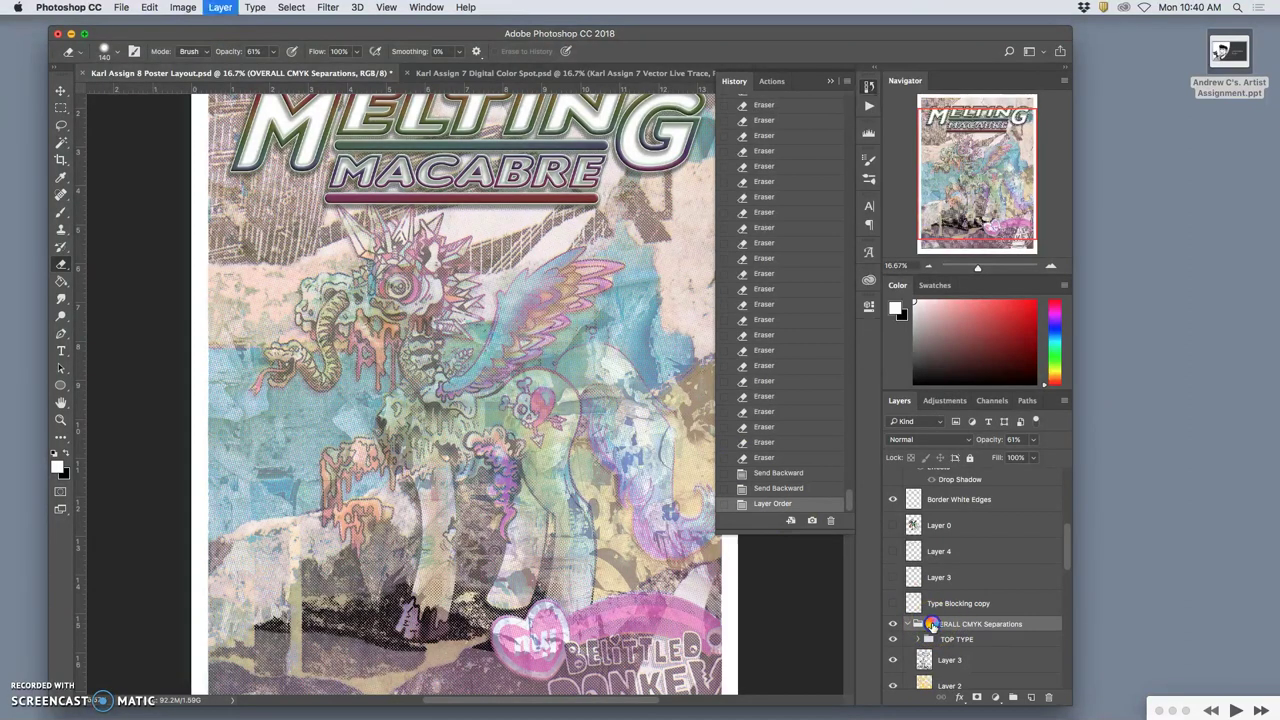
pyautogui.press('super+bracketleft')
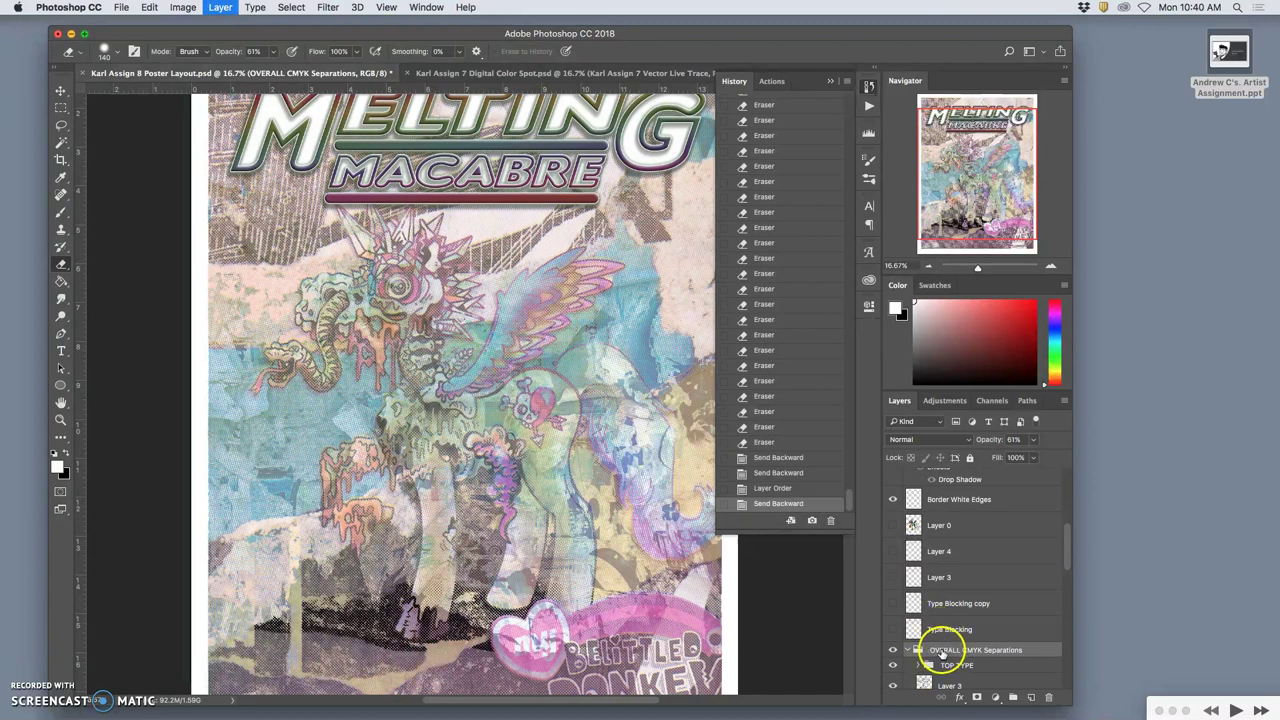
pyautogui.press('super+bracketleft')
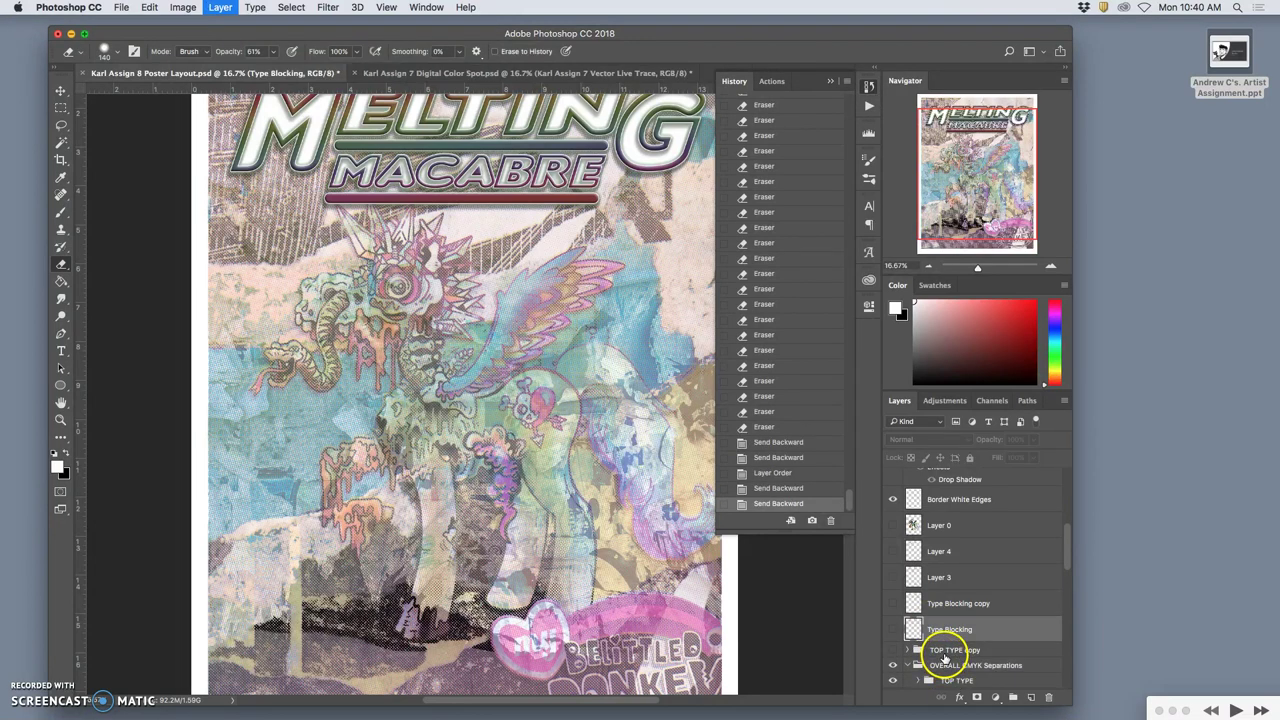
pyautogui.scroll(-1, 946, 658)
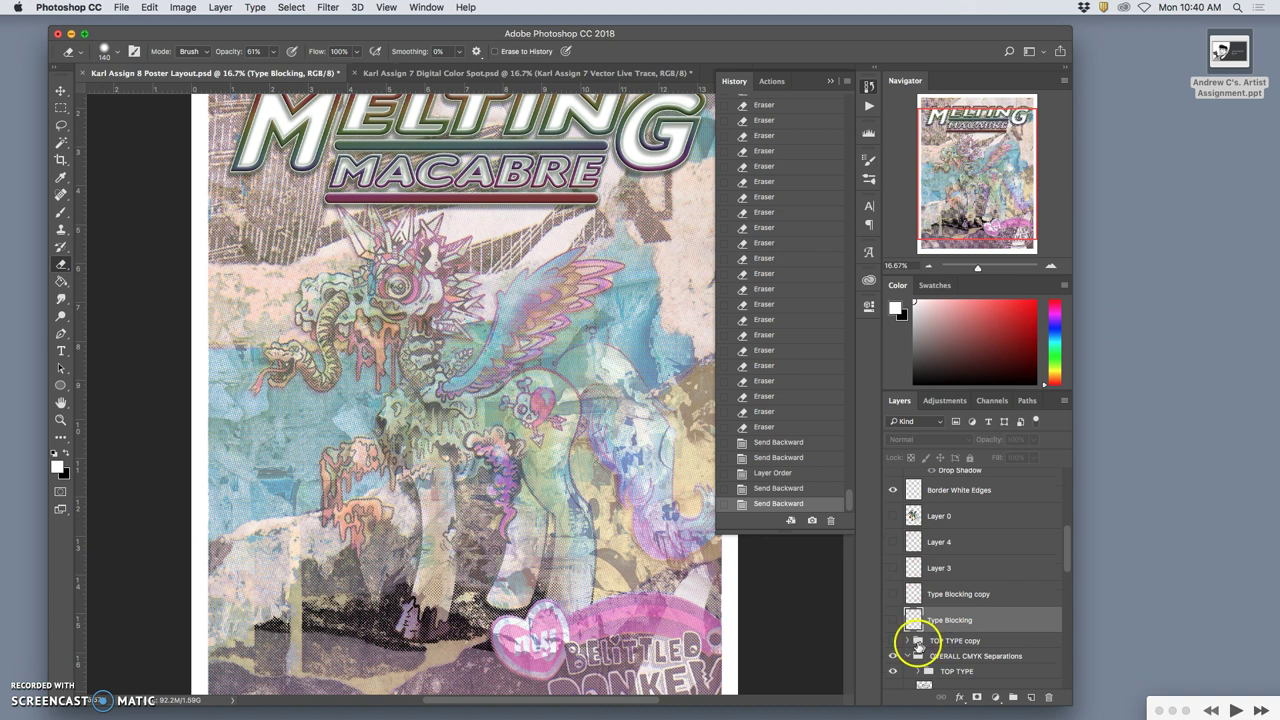
pyautogui.click(906, 641)
pyautogui.click(986, 597)
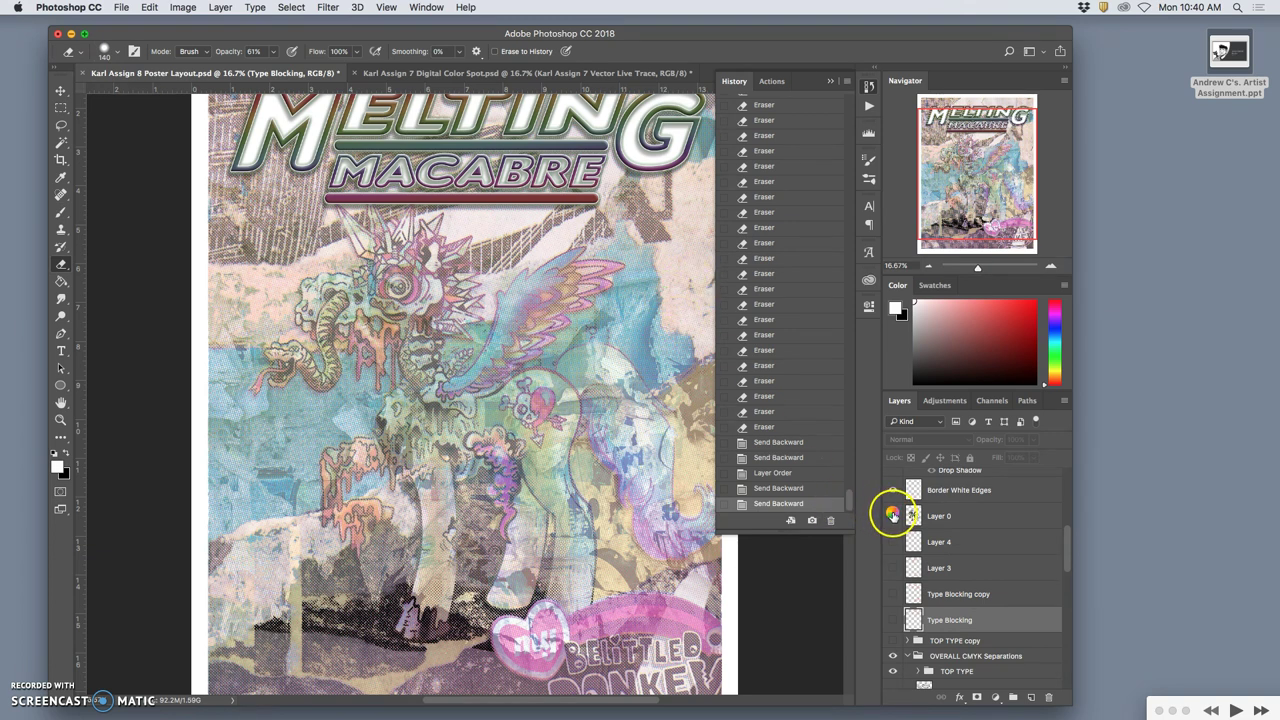
pyautogui.moveTo(950, 620)
pyautogui.mouseDown()
pyautogui.moveTo(957, 600)
pyautogui.moveTo(957, 614)
pyautogui.moveTo(944, 600)
pyautogui.moveTo(960, 646)
pyautogui.moveTo(960, 617)
pyautogui.moveTo(962, 632)
pyautogui.mouseUp()
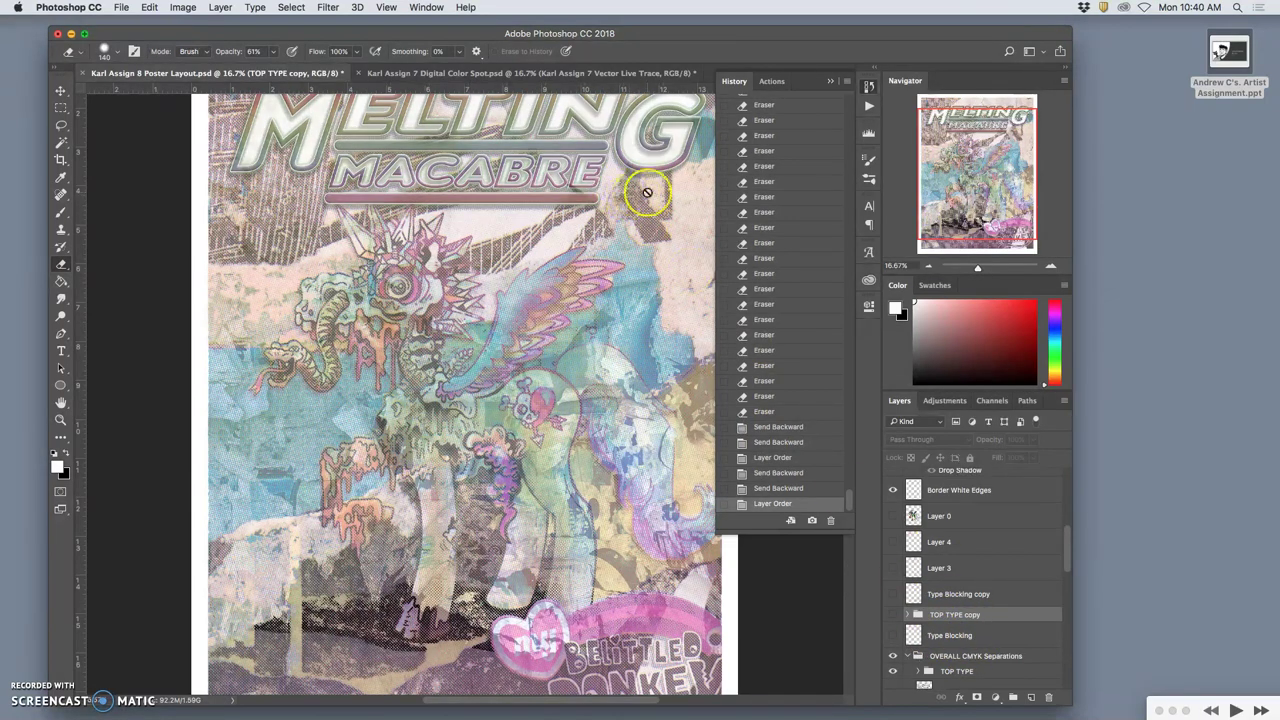
# Show TOP TYPE copy, move it below Type Blocking, then step back through History
pyautogui.click(893, 614)
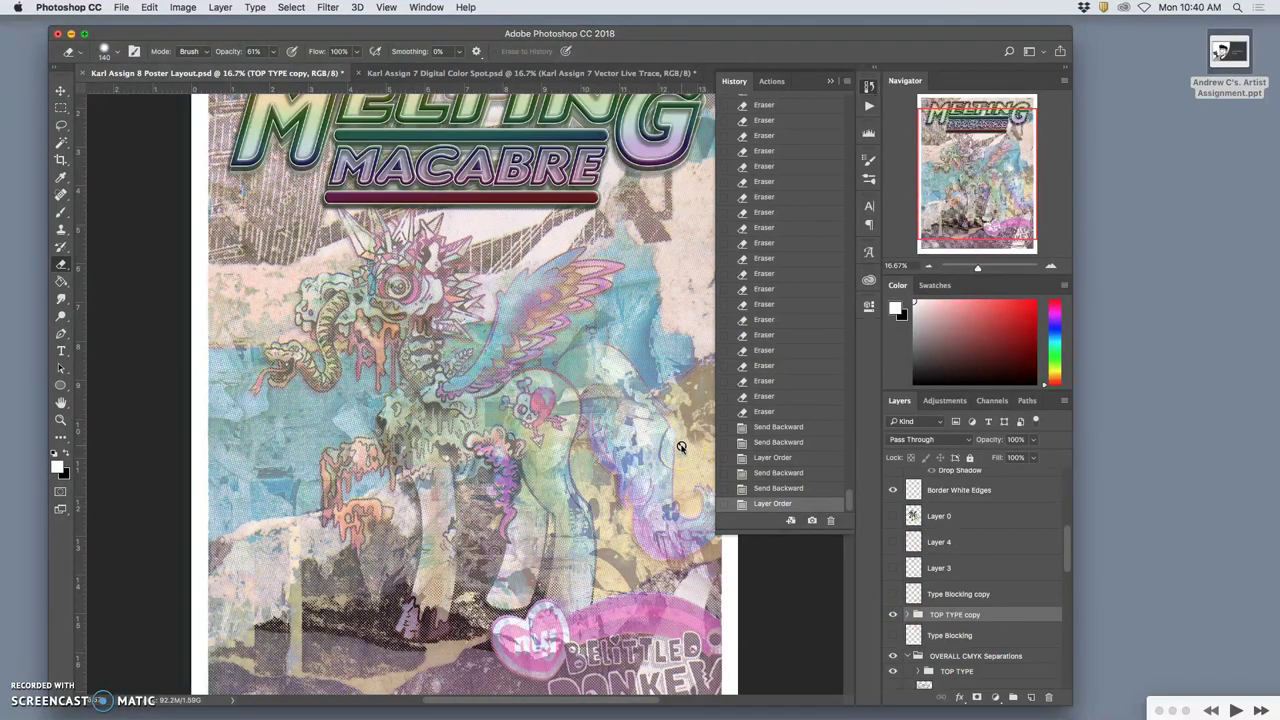
pyautogui.scroll(-1, 957, 634)
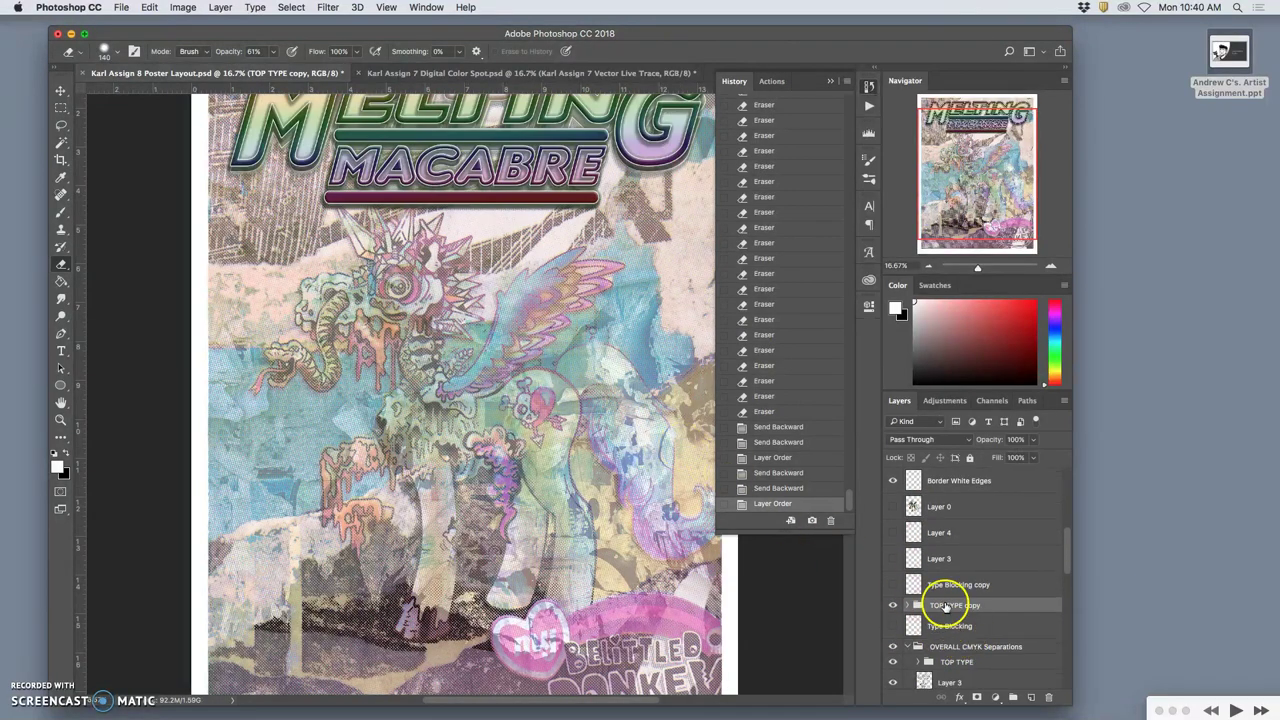
pyautogui.moveTo(945, 606); pyautogui.dragTo(927, 645)
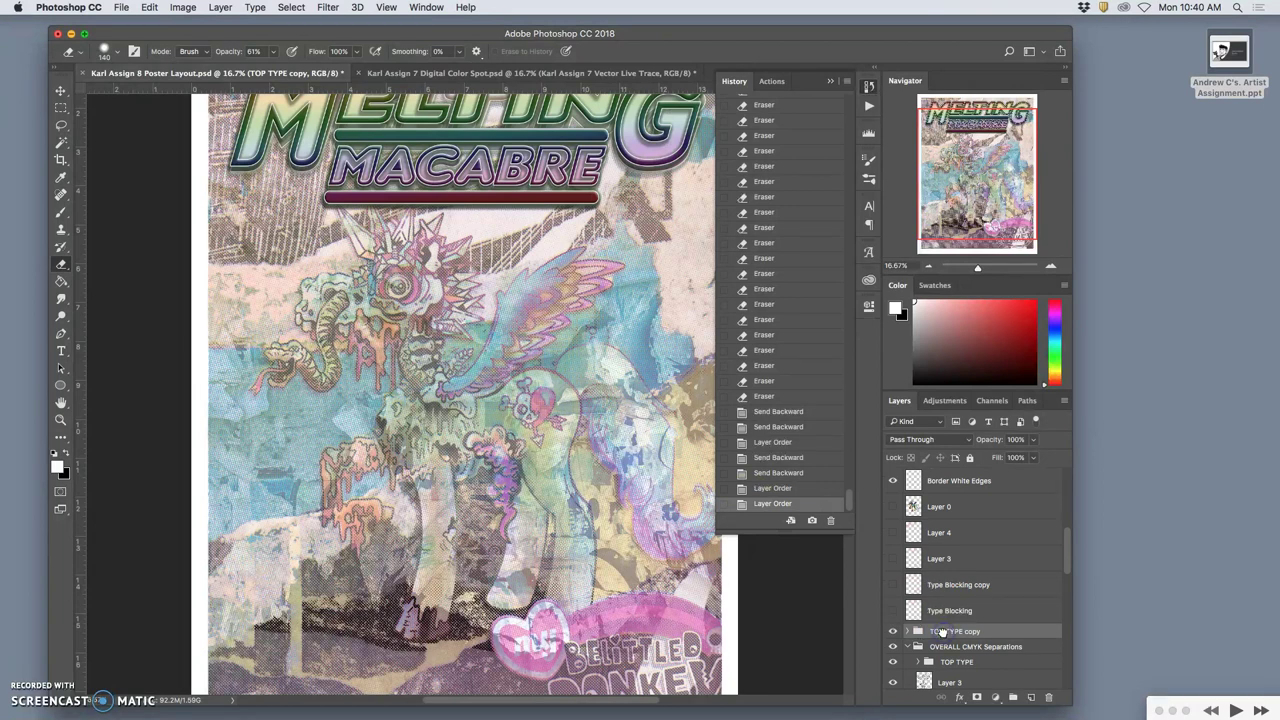
pyautogui.click(771, 473)
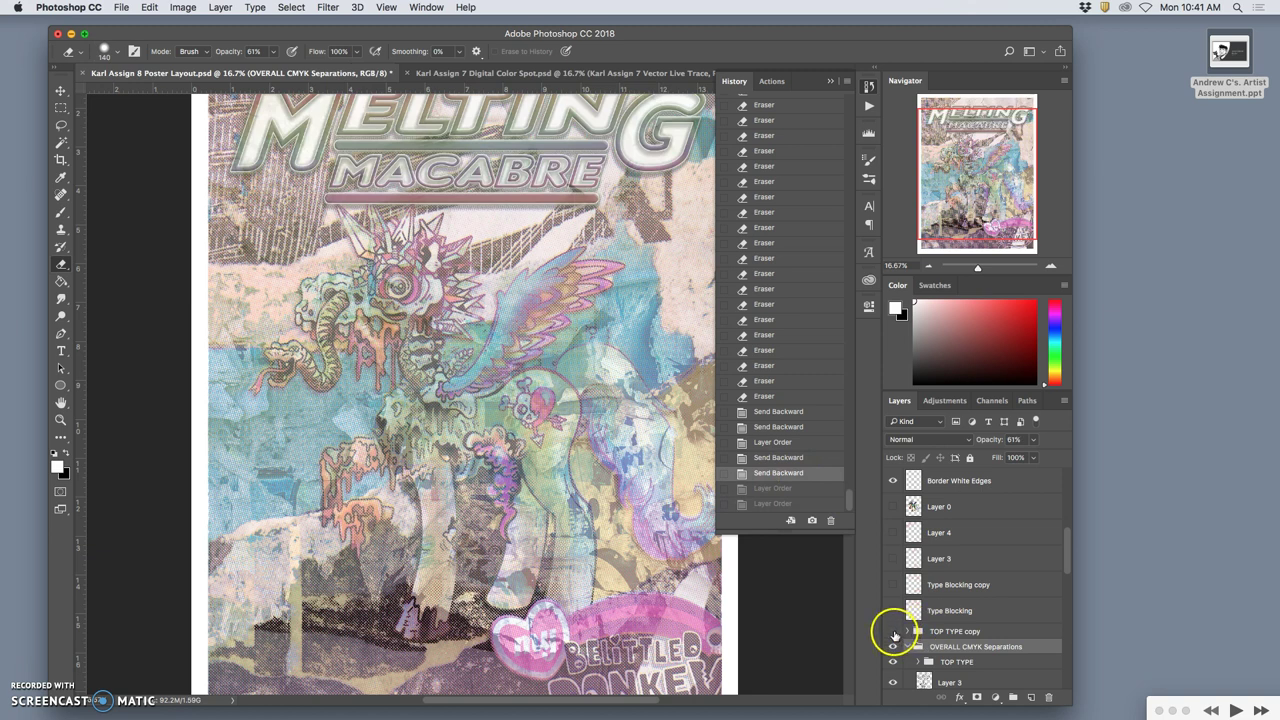
pyautogui.click(768, 398)
# Revert to the last eraser stroke, zoom out, and toggle the rainbow TOP TYPE copy and TOP TYPE titles
pyautogui.click(768, 398)
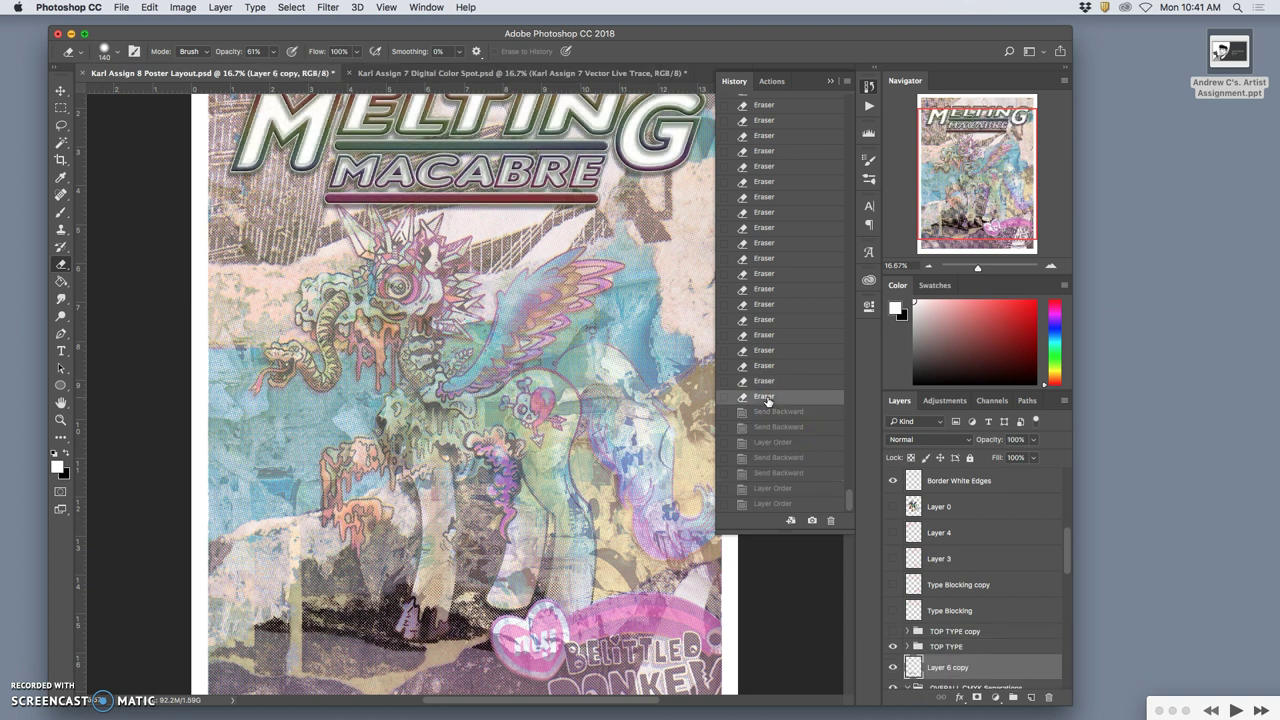
pyautogui.click(766, 398)
pyautogui.click(851, 566)
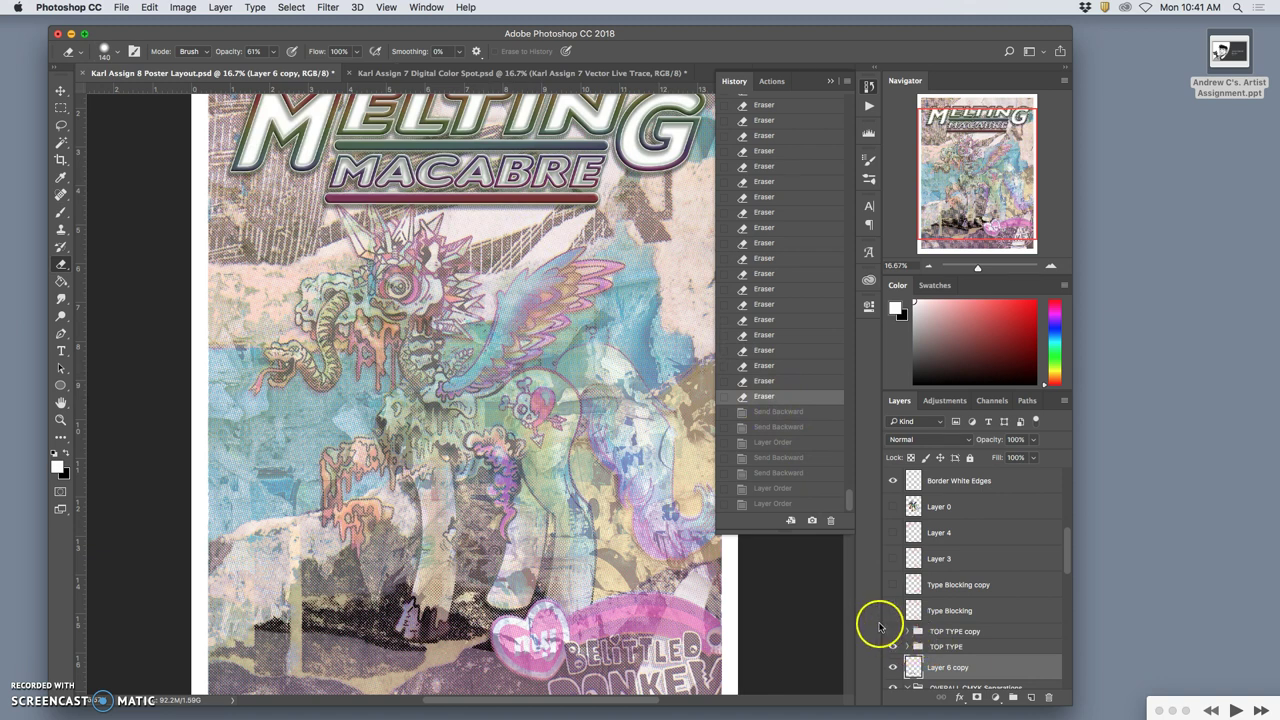
pyautogui.press('super+minus')
pyautogui.click(895, 632)
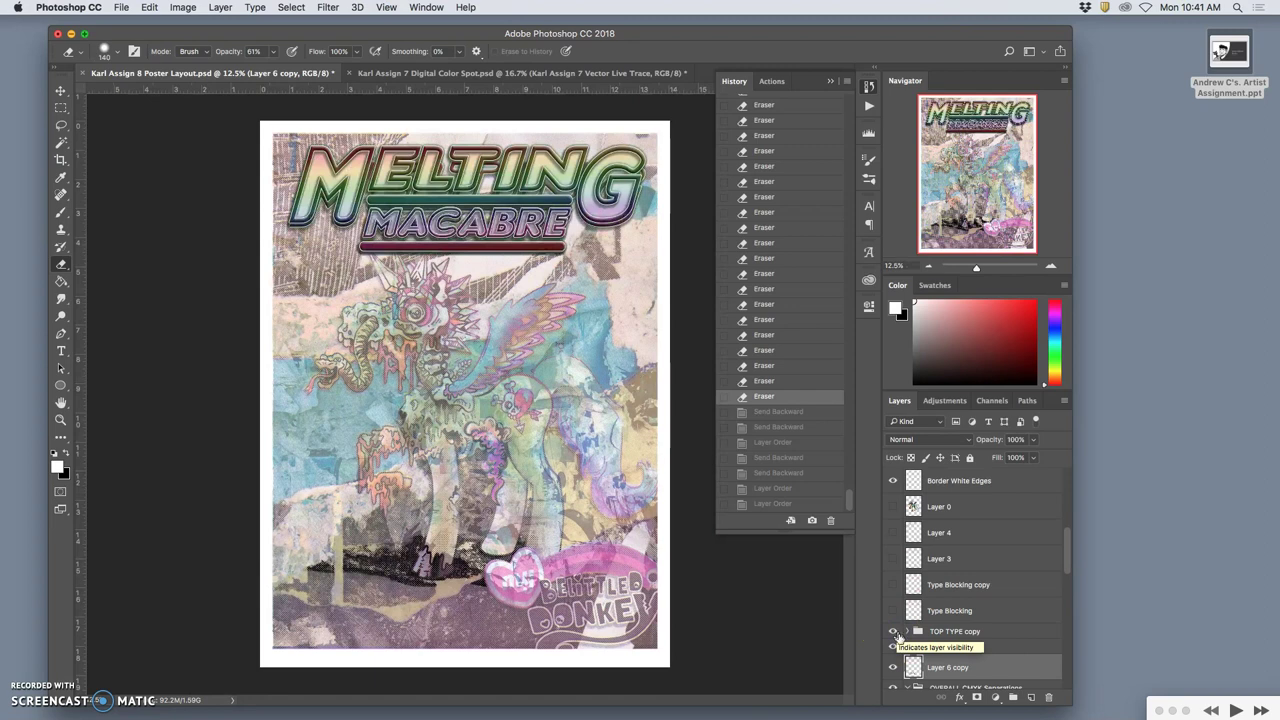
pyautogui.click(894, 647)
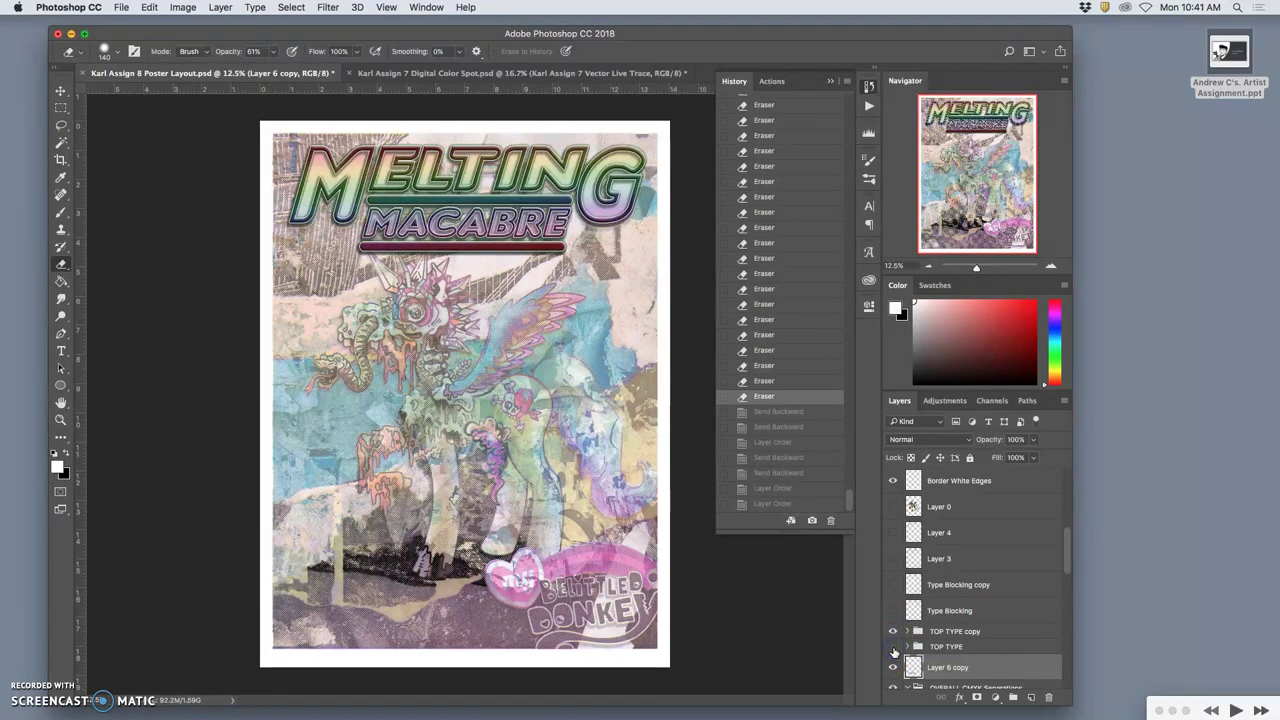
pyautogui.click(893, 632)
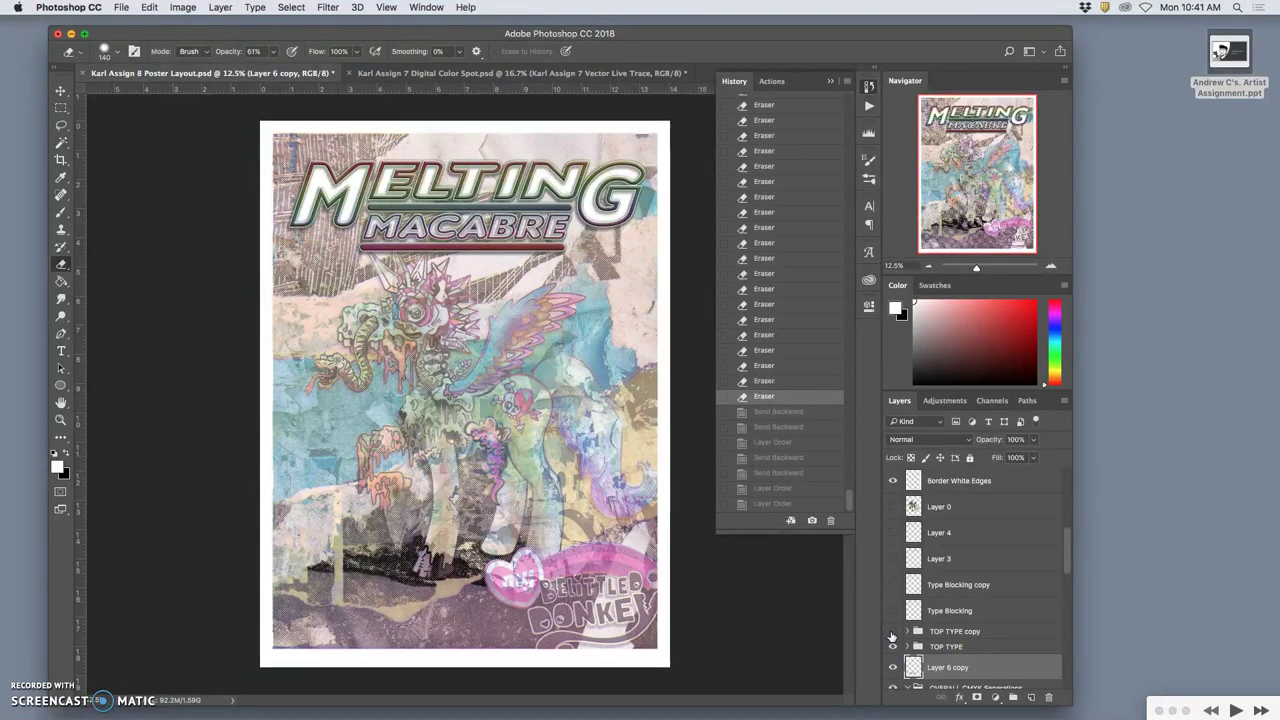
pyautogui.click(893, 632)
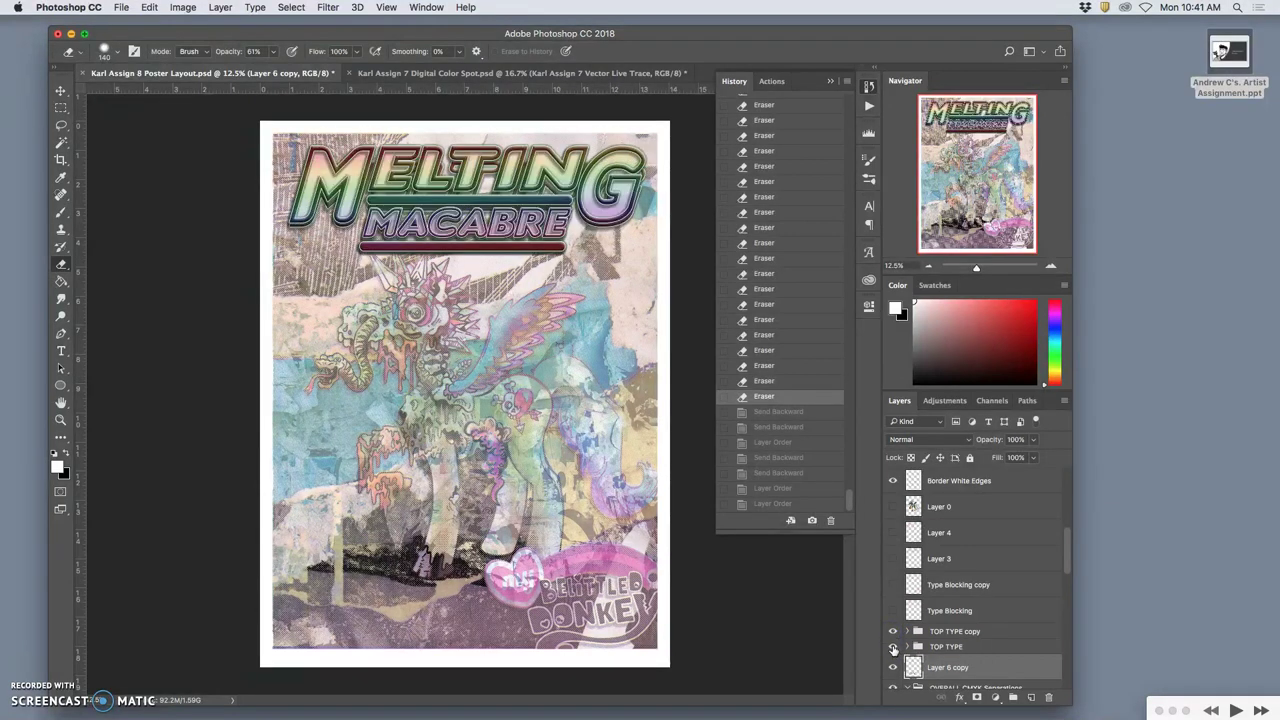
pyautogui.click(893, 647)
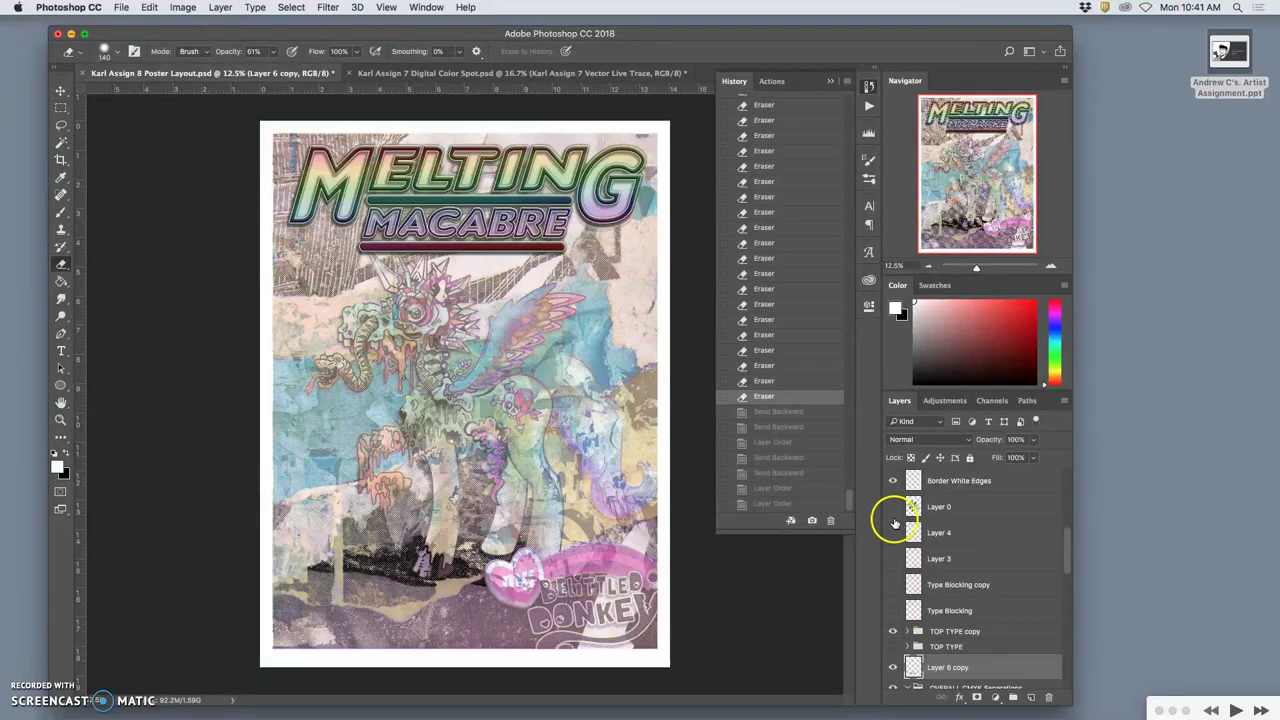
# Preview Type Blocking, Type Blocking copy, Layer 3 and Layer 4, then show Layer 0's full-colour pony
pyautogui.click(894, 610)
pyautogui.click(894, 610)
pyautogui.click(894, 586)
pyautogui.click(894, 586)
pyautogui.click(893, 560)
pyautogui.click(893, 560)
pyautogui.click(893, 534)
pyautogui.click(892, 536)
pyautogui.click(892, 507)
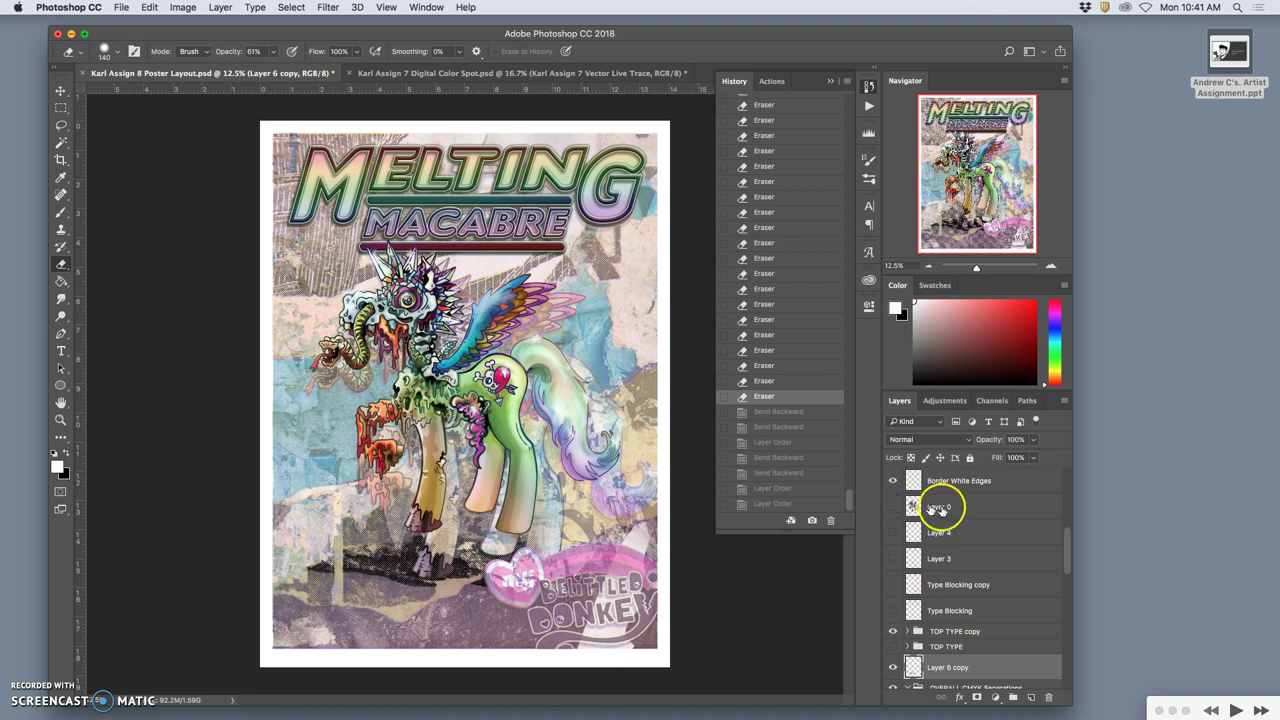
# Delete the unused Layer 0, Layer 4 and Layer 3
pyautogui.moveTo(1068, 540); pyautogui.dragTo(1068, 537)
pyautogui.click(984, 512)
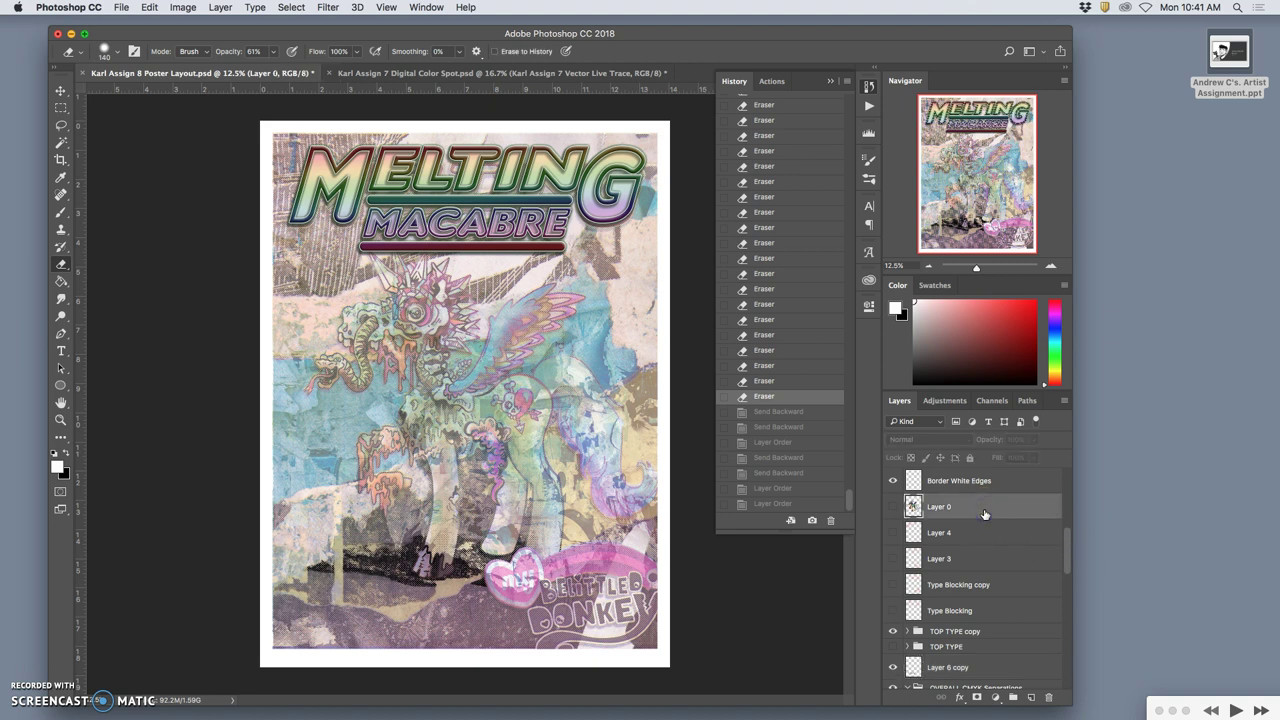
pyautogui.press('Delete')
pyautogui.press('Delete')
pyautogui.press('Delete')
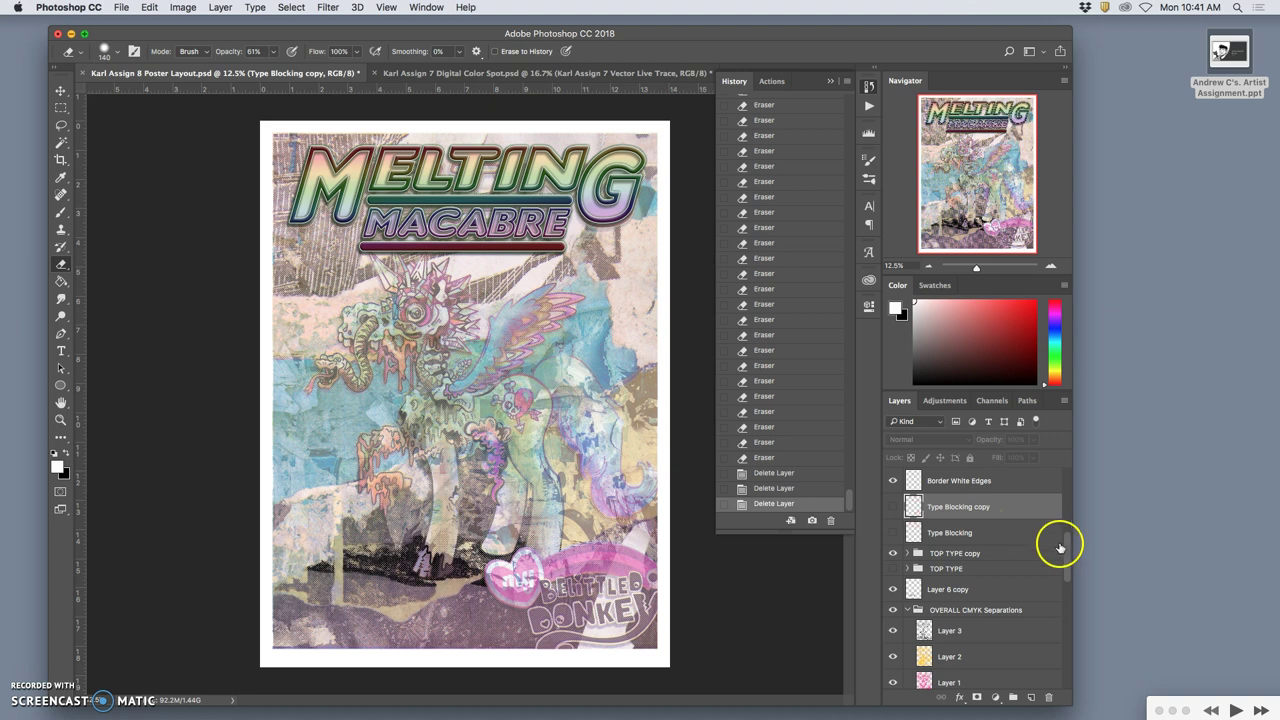
# Show the drop-shadowed colour pony in Layer 0 copy and expand the Spot CMYK Separation group
pyautogui.moveTo(1066, 534); pyautogui.dragTo(1067, 516)
pyautogui.click(893, 548)
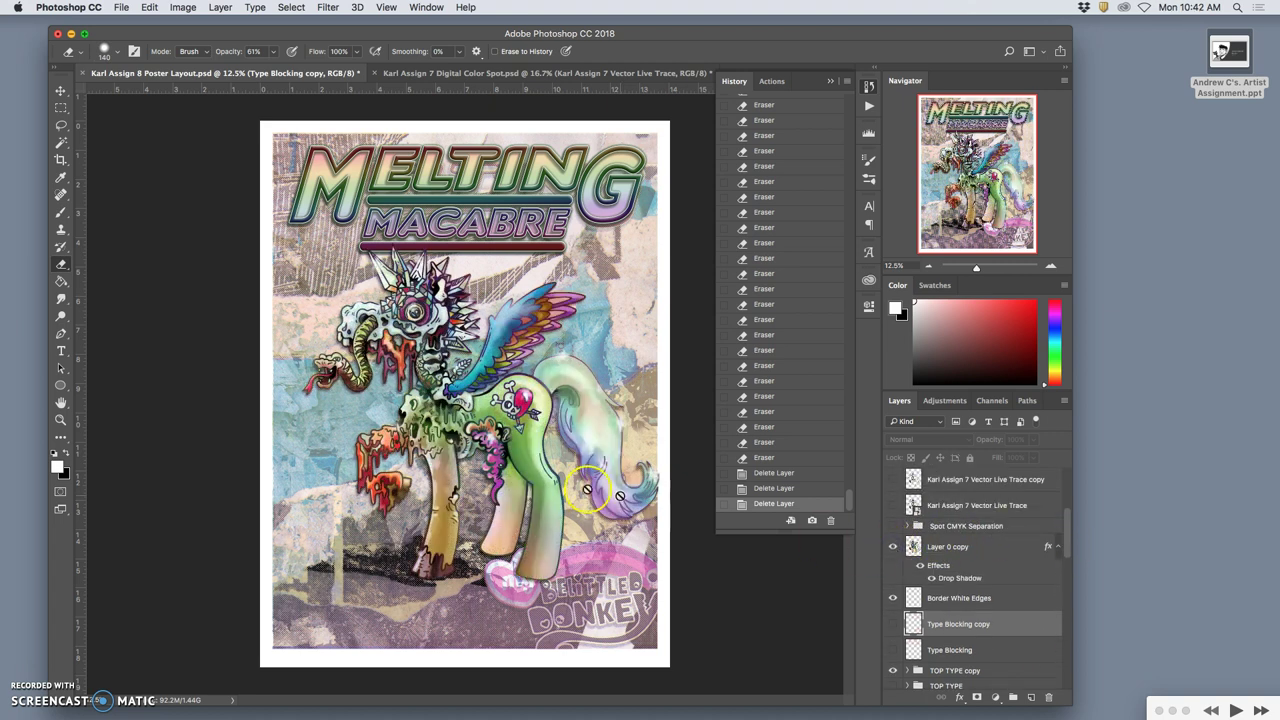
pyautogui.moveTo(893, 545)
pyautogui.mouseDown()
pyautogui.moveTo(975, 538)
pyautogui.moveTo(992, 562)
pyautogui.moveTo(903, 545)
pyautogui.moveTo(905, 562)
pyautogui.mouseUp()
pyautogui.click(906, 554)
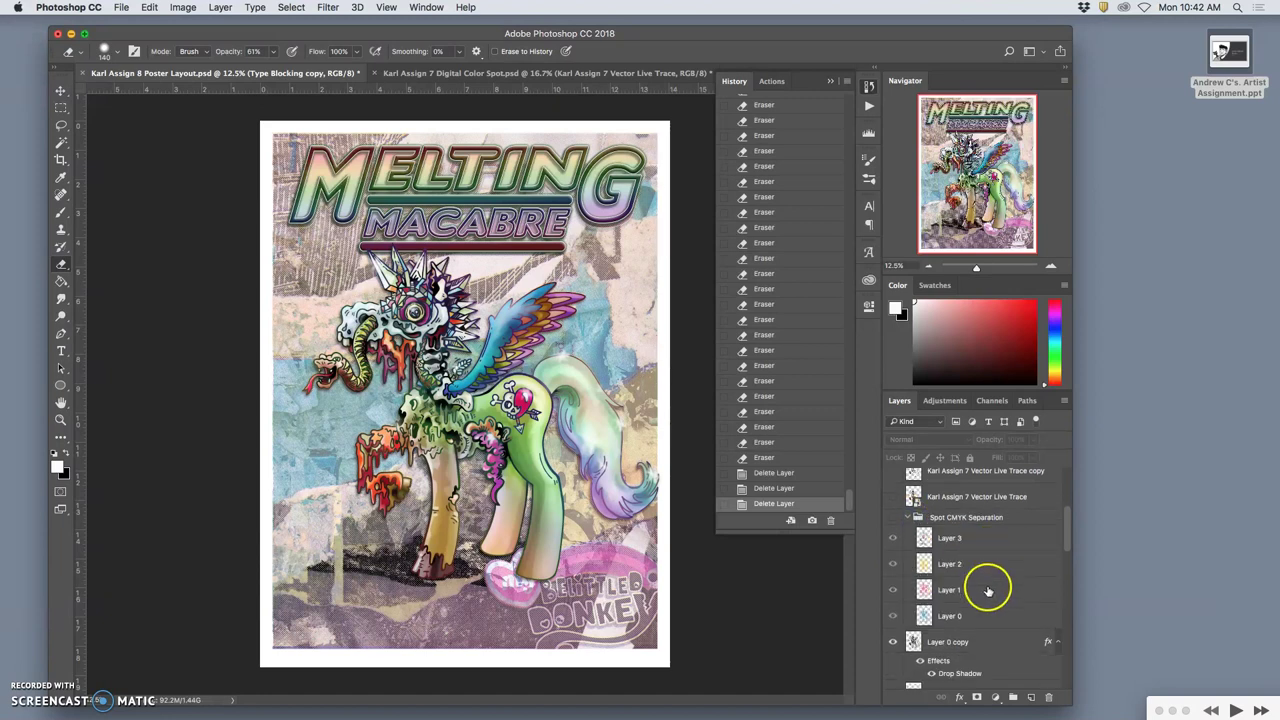
# Make both Layer 0 copy and the Spot CMYK Separation halftone group visible, then select the group
pyautogui.click(893, 645)
pyautogui.click(893, 517)
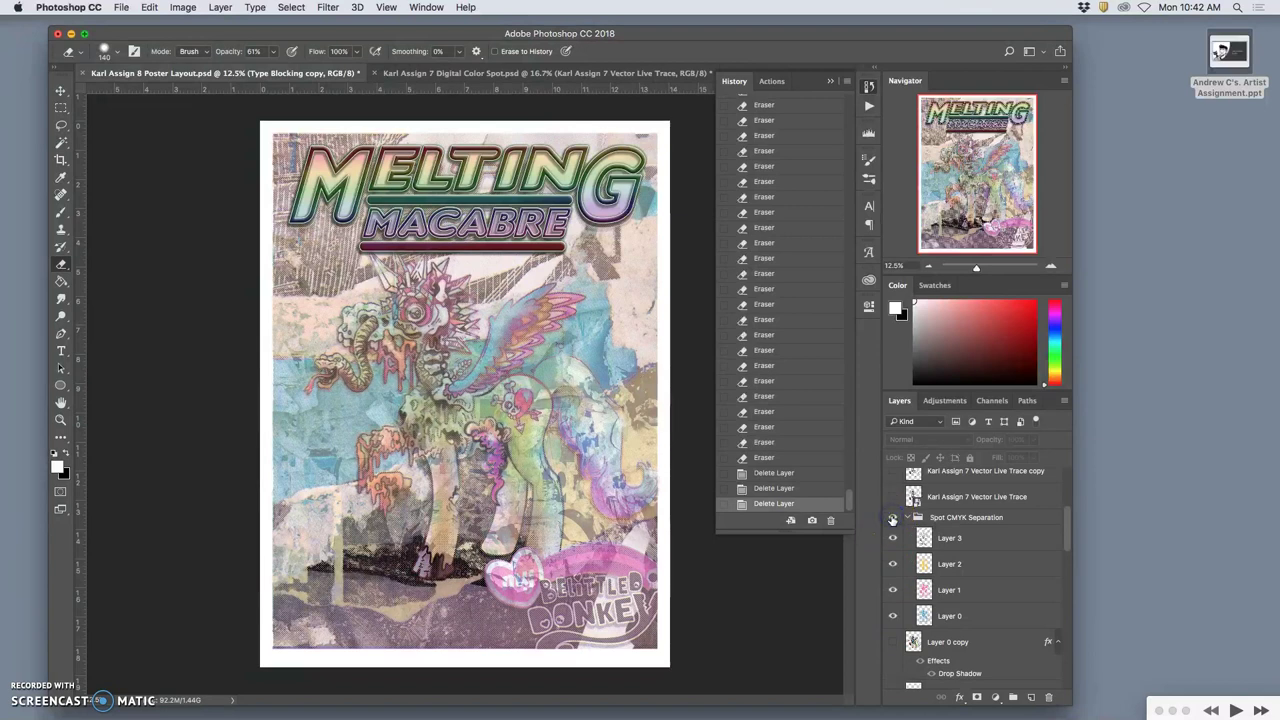
pyautogui.click(893, 518)
pyautogui.click(893, 518)
pyautogui.click(893, 518)
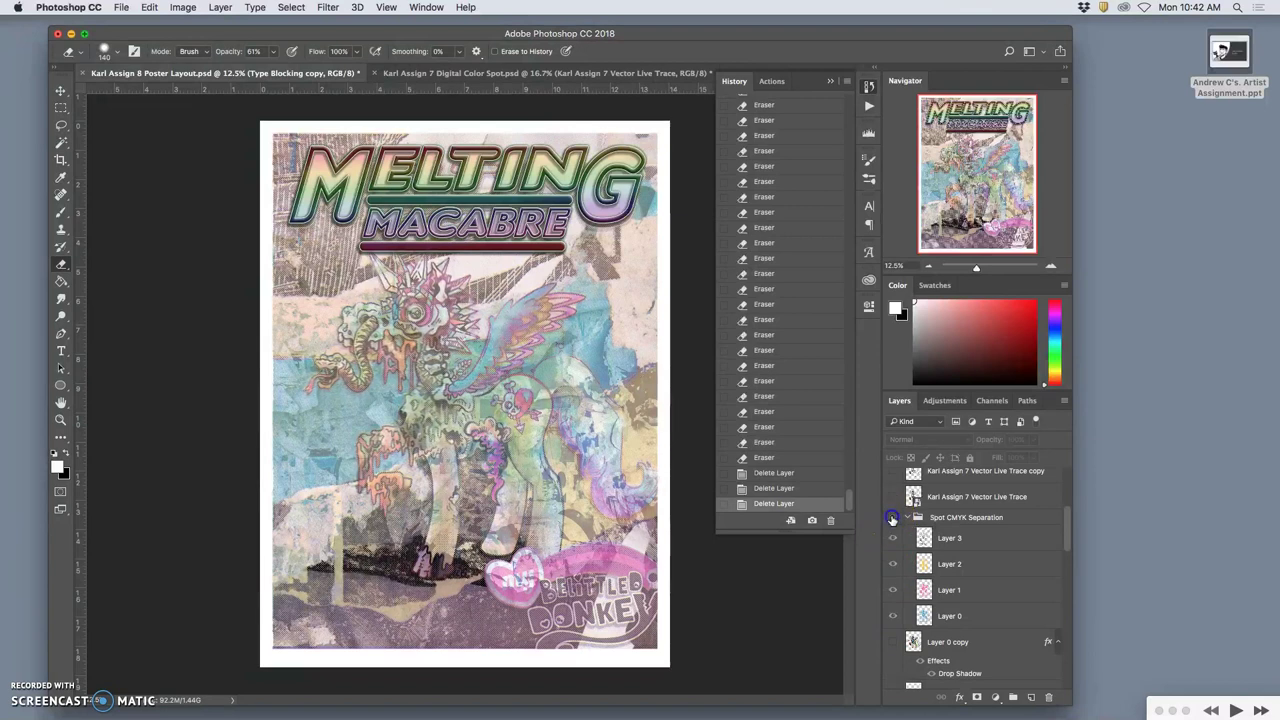
pyautogui.click(893, 642)
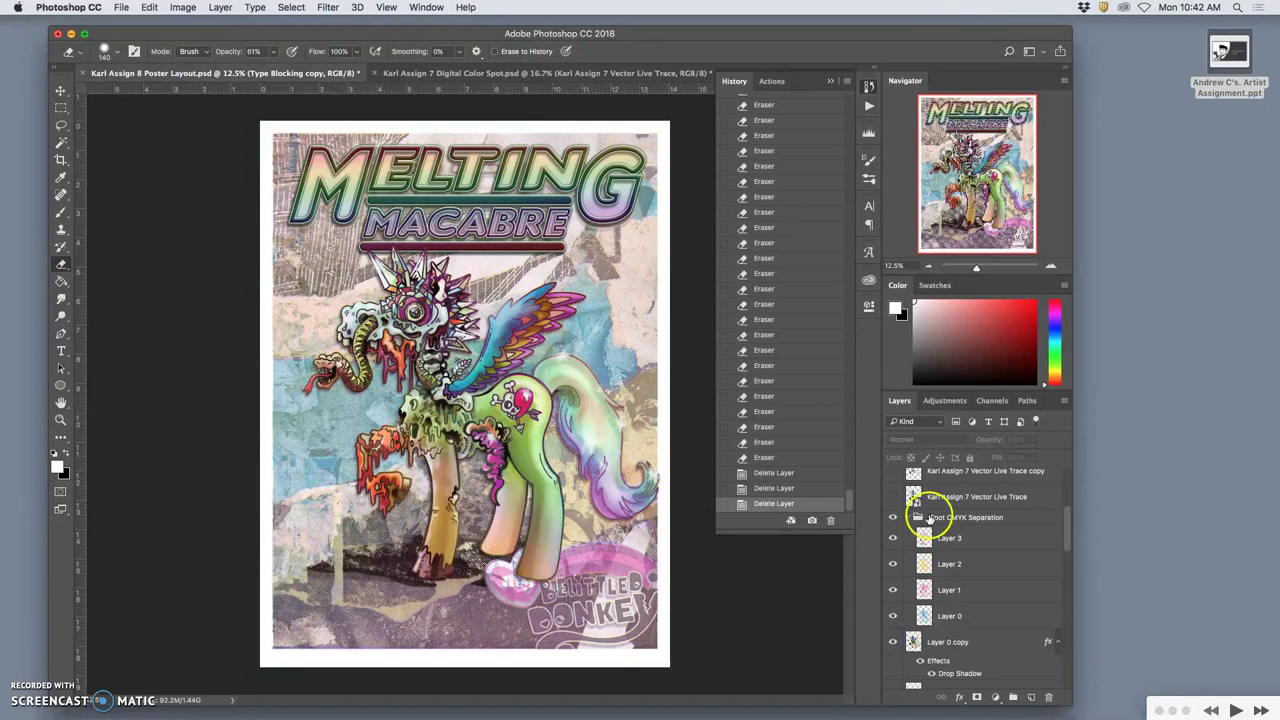
pyautogui.click(940, 516)
# Zoom to 50% and pan around to inspect the halftone dots on the pony
pyautogui.press('super+plus')
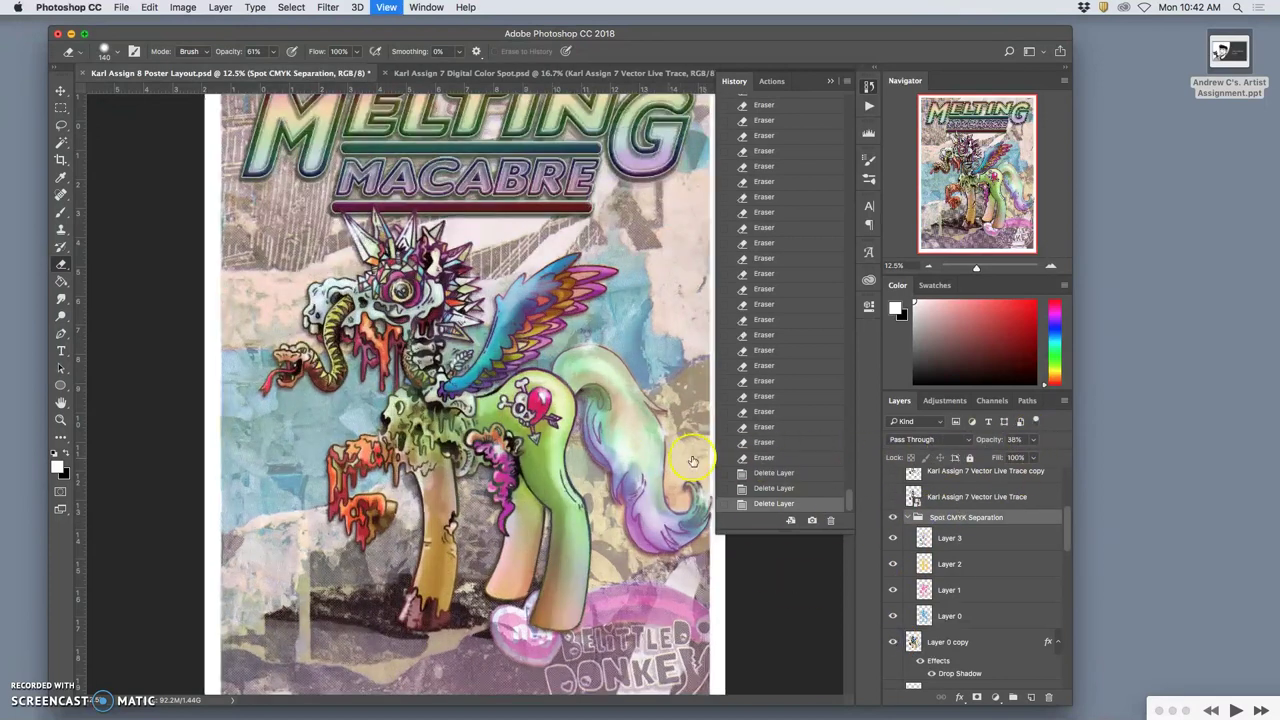
pyautogui.press('super+plus')
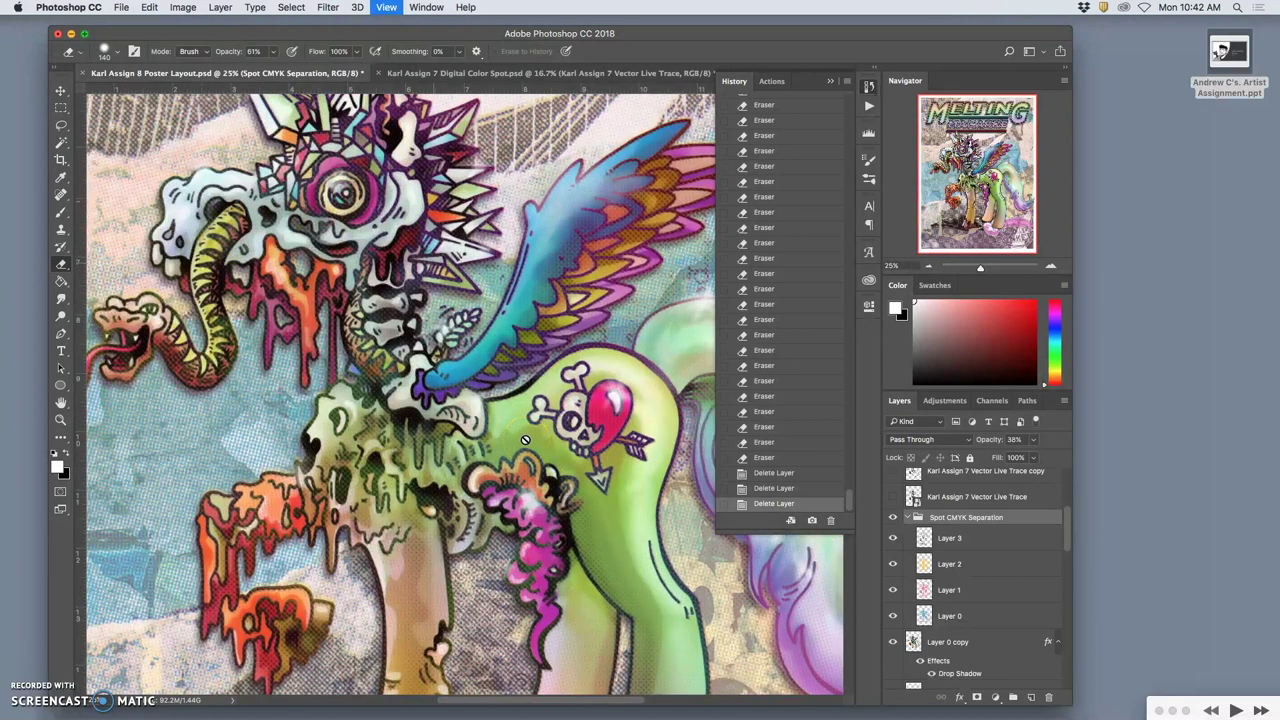
pyautogui.click(377, 459)
pyautogui.press('super+plus')
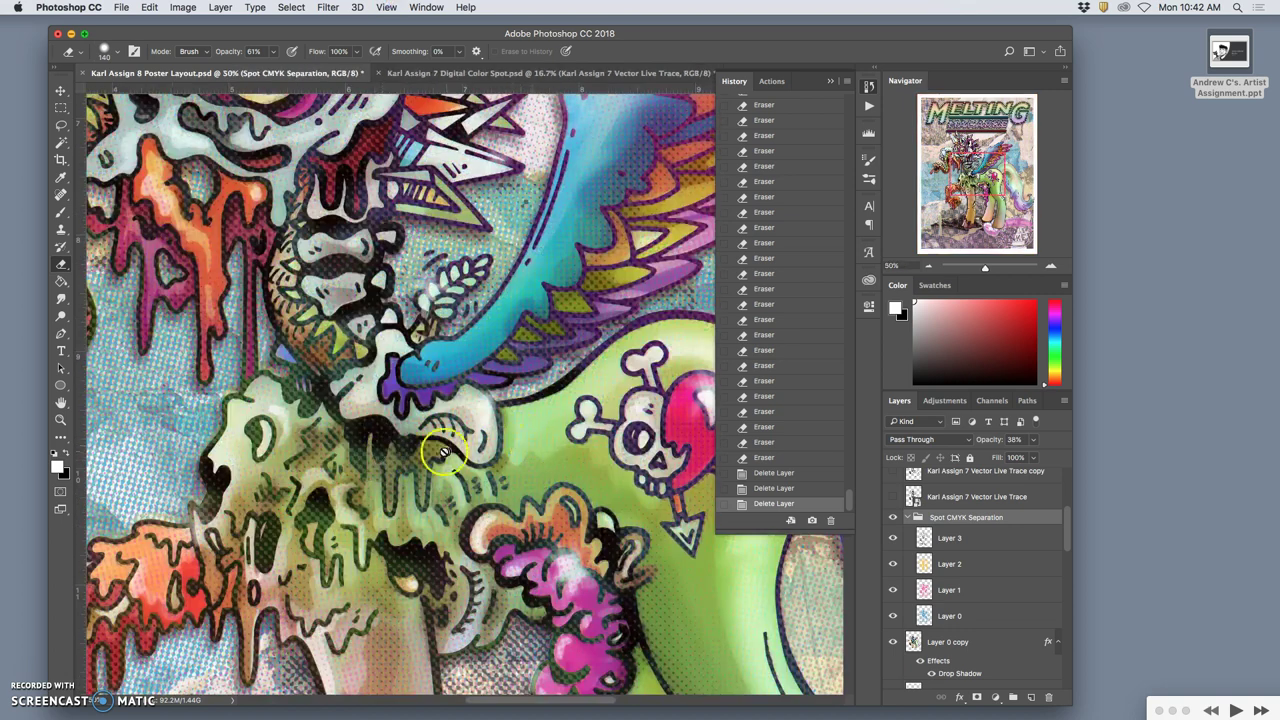
pyautogui.scroll(-10, 438, 455)
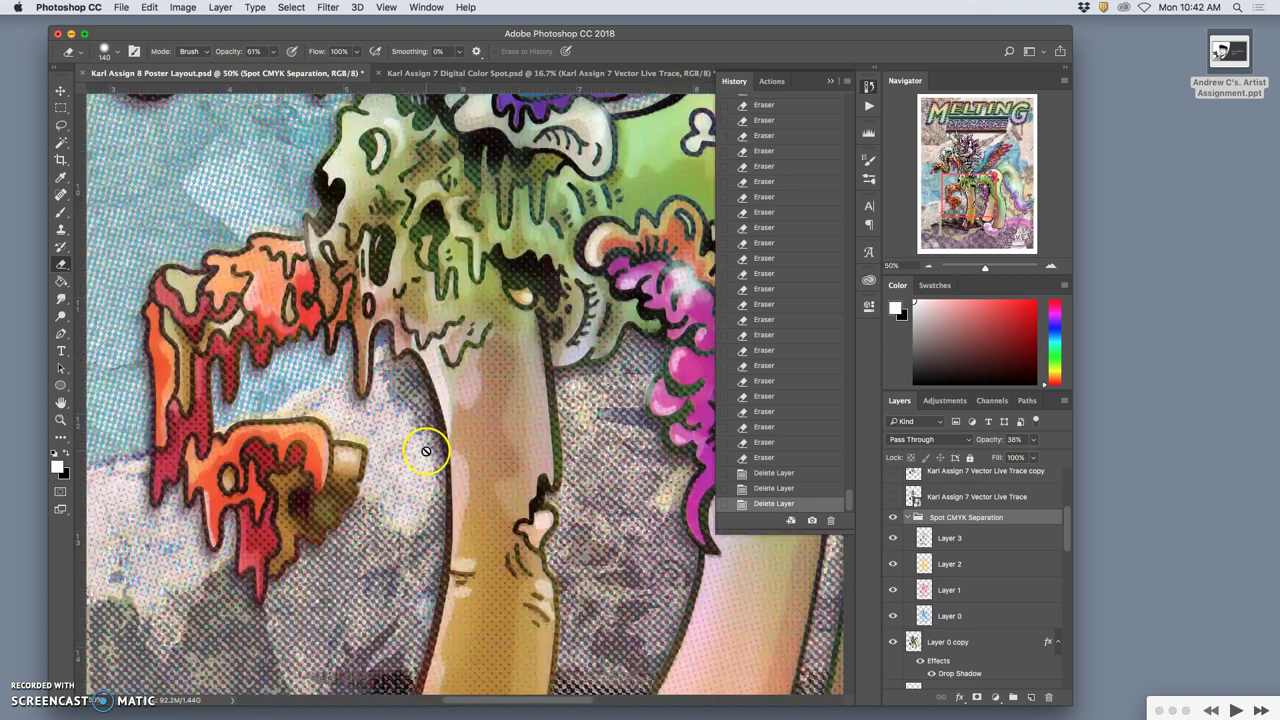
pyautogui.hscroll(-8, 426, 451)
pyautogui.hscroll(2, 440, 400)
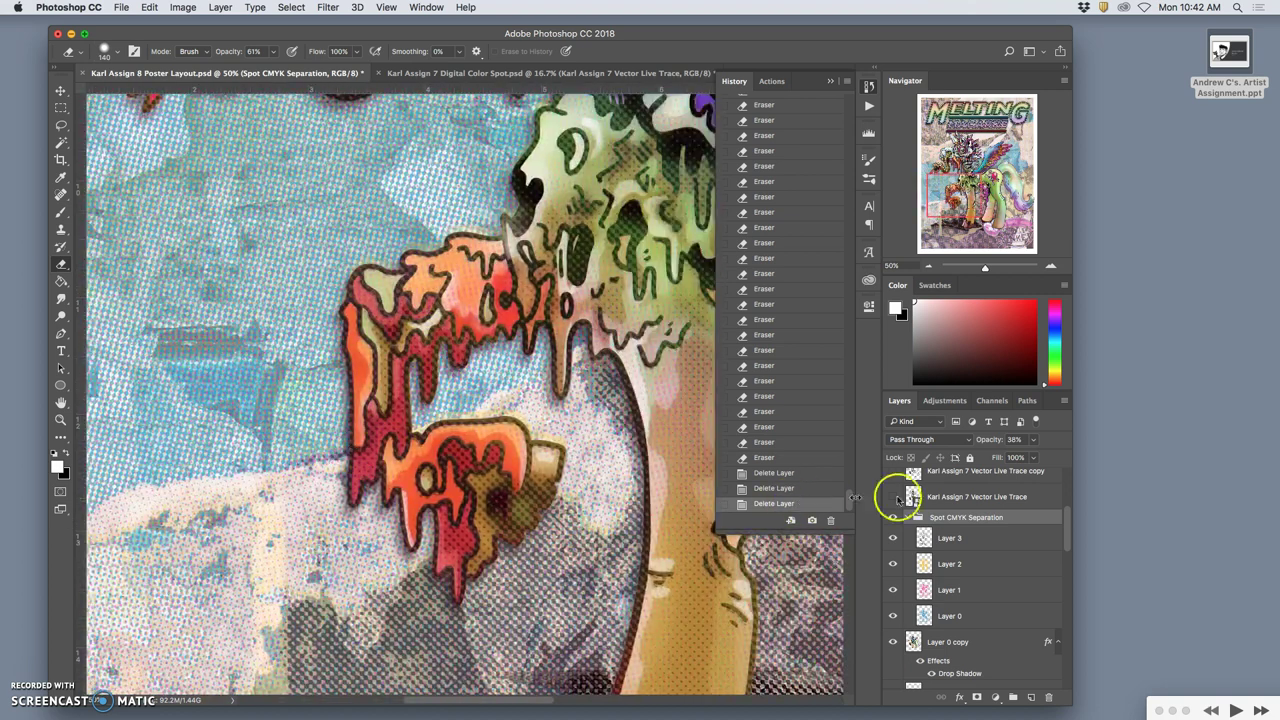
# Check the Vector Live Trace layer in Karl Assign 7 Digital Color Spot, then show it in Poster Layout
pyautogui.click(575, 78)
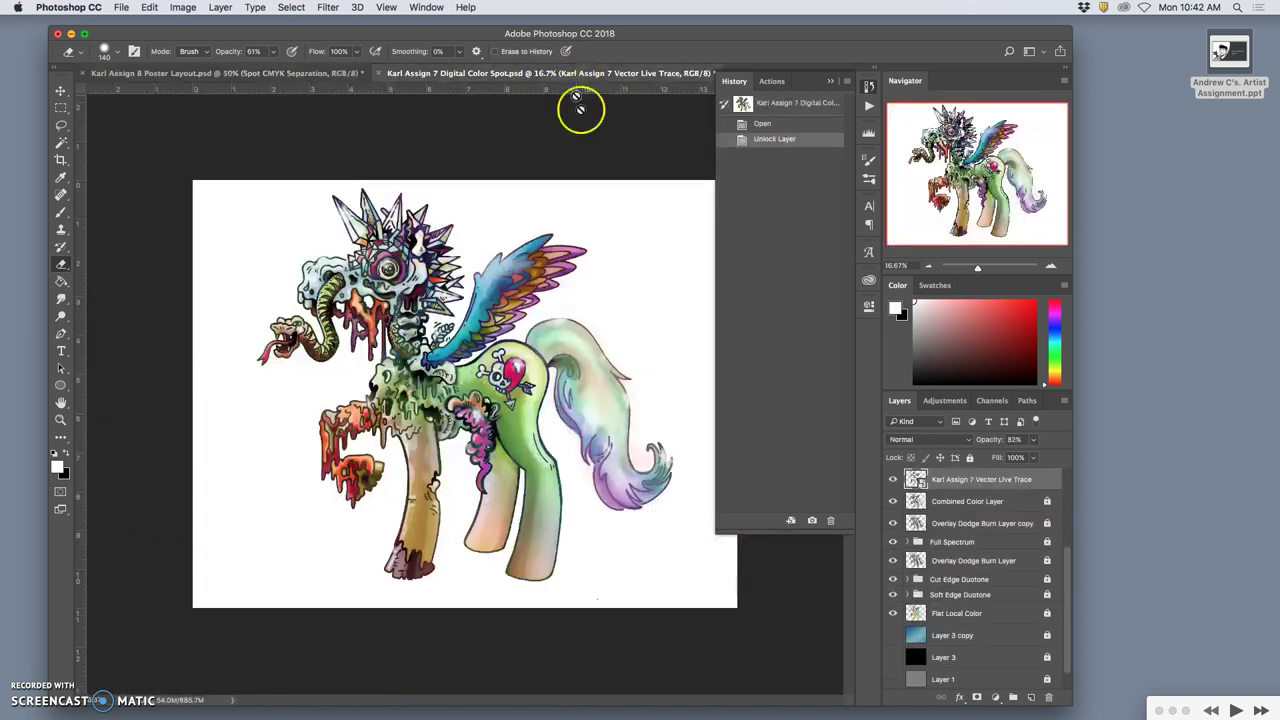
pyautogui.click(892, 481)
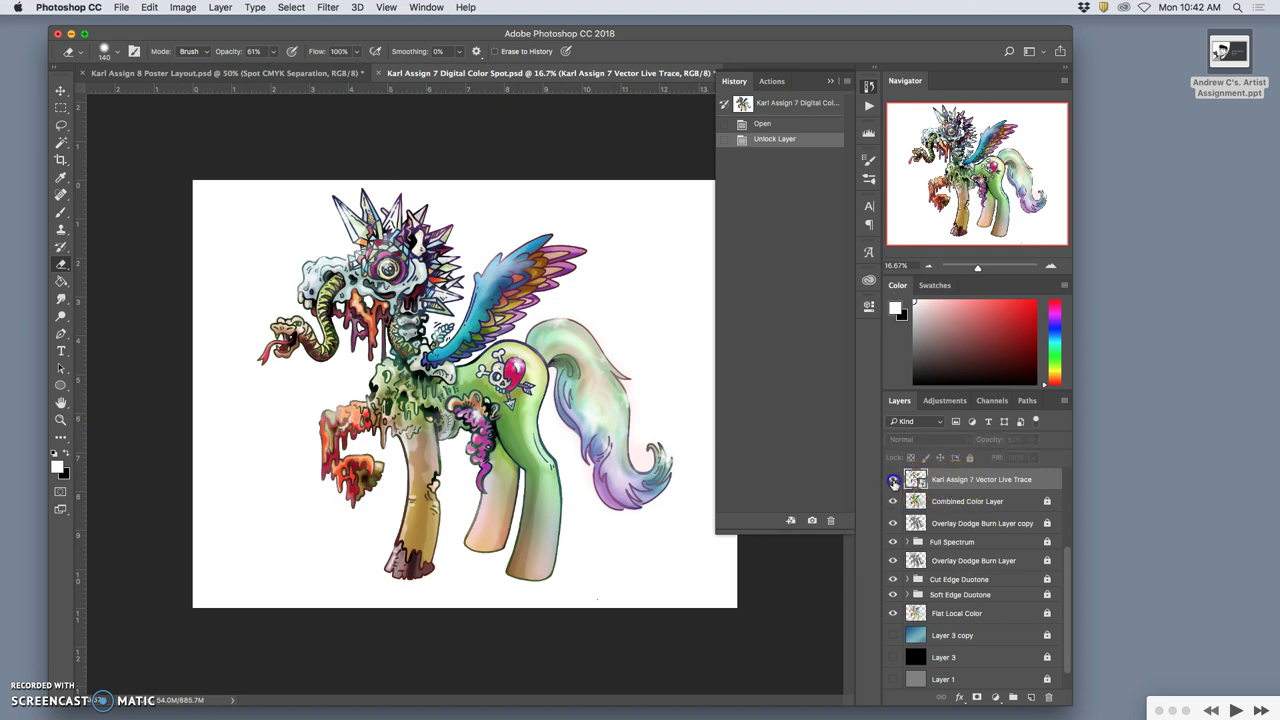
pyautogui.click(892, 479)
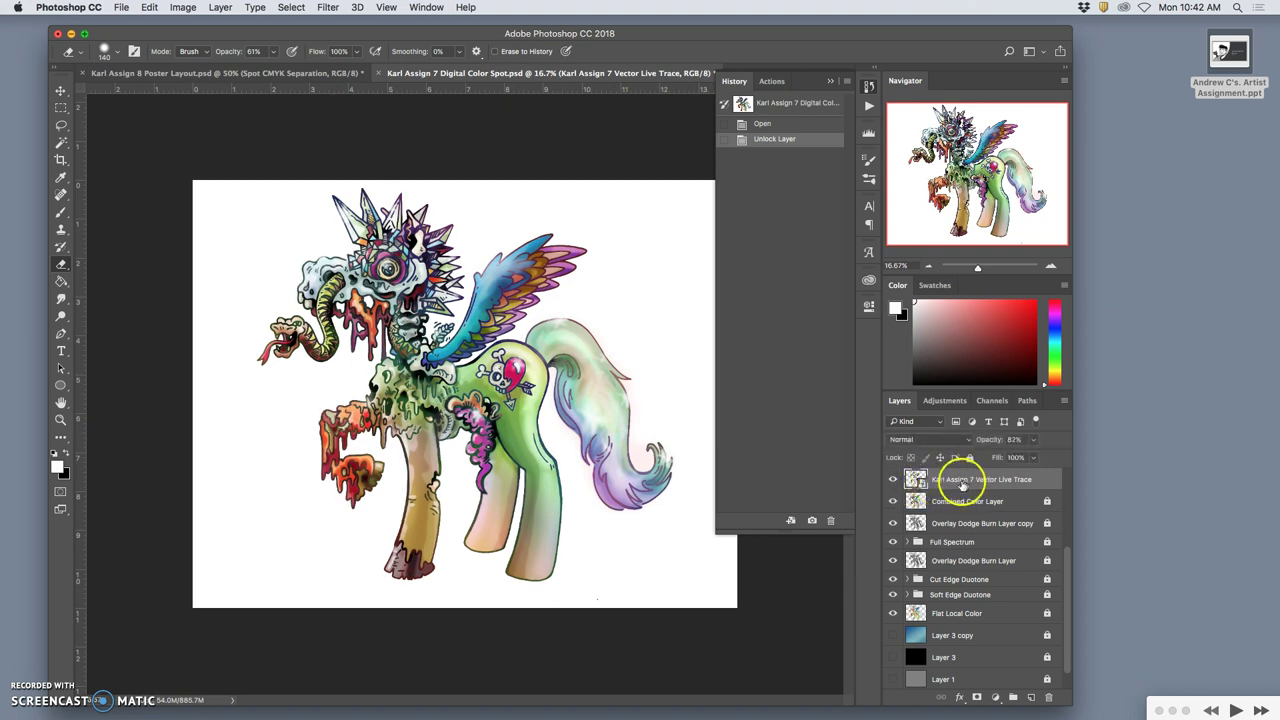
pyautogui.click(336, 73)
pyautogui.click(893, 526)
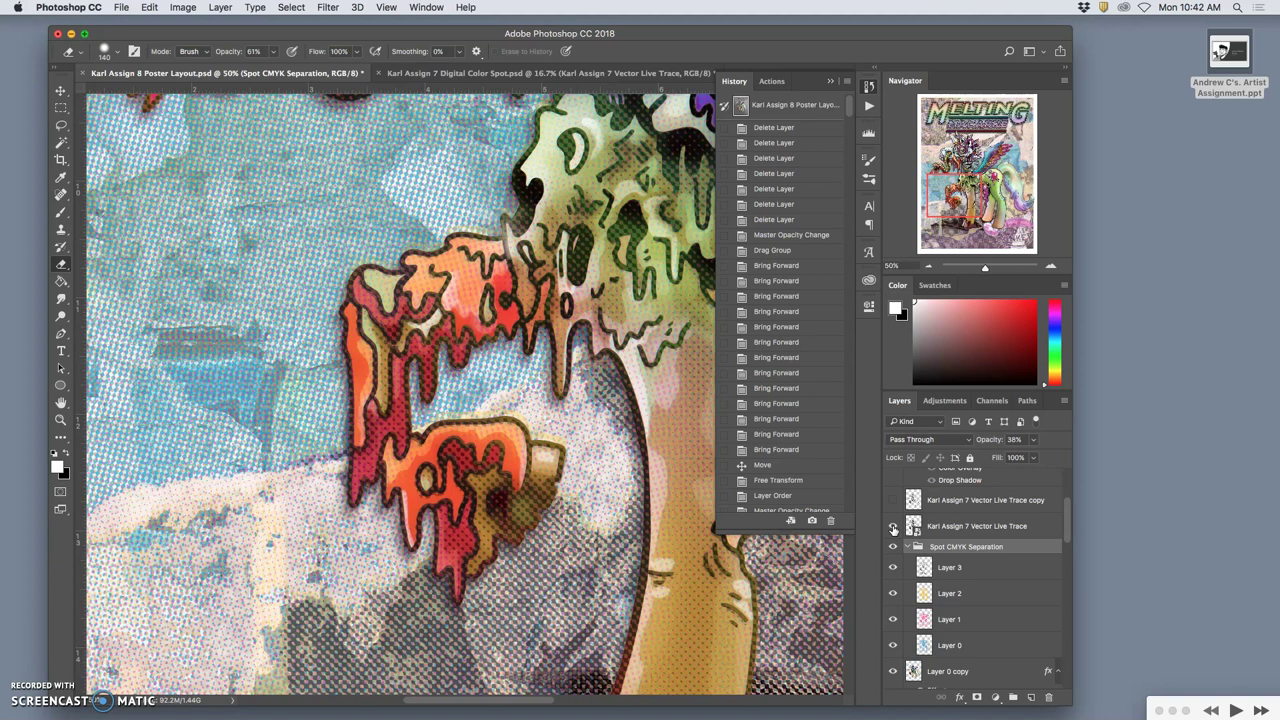
# Select the Karl Assign 7 Vector Live Trace layer, erase the blue shape on the neck, and hide the original
pyautogui.click(947, 528)
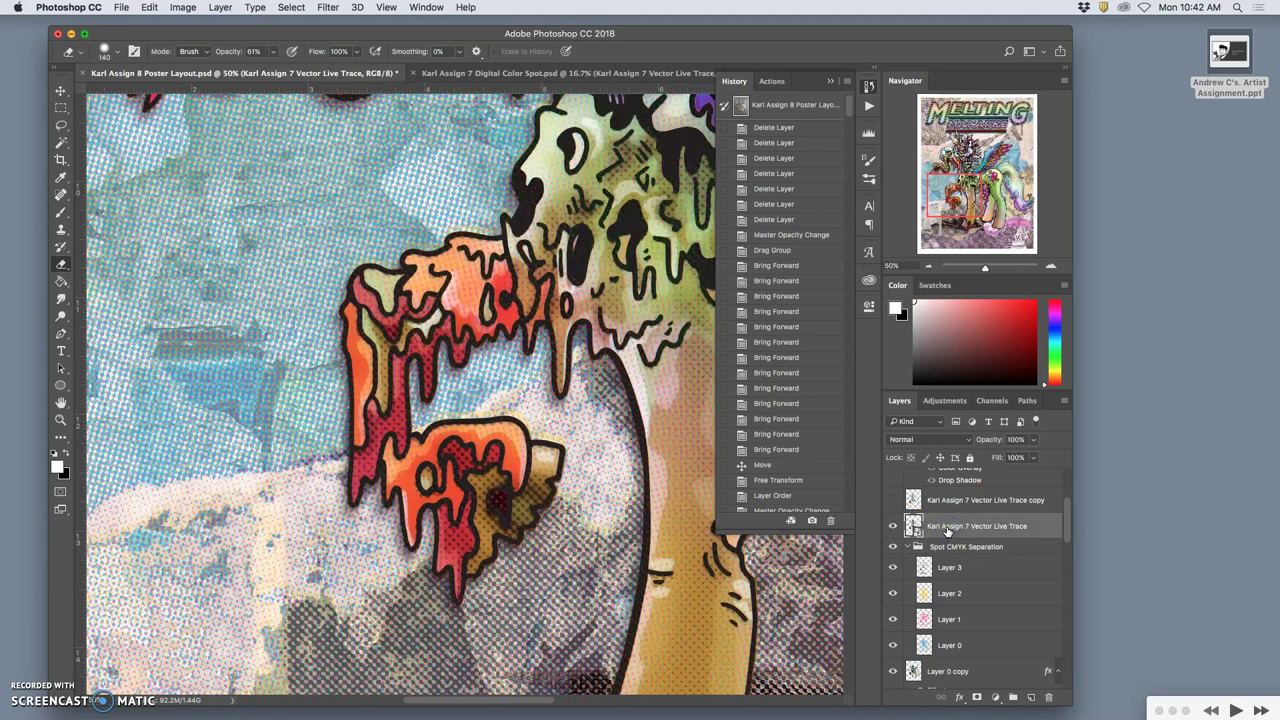
pyautogui.hscroll(5, 585, 310)
pyautogui.click(581, 310)
pyautogui.scroll(-2, 581, 310)
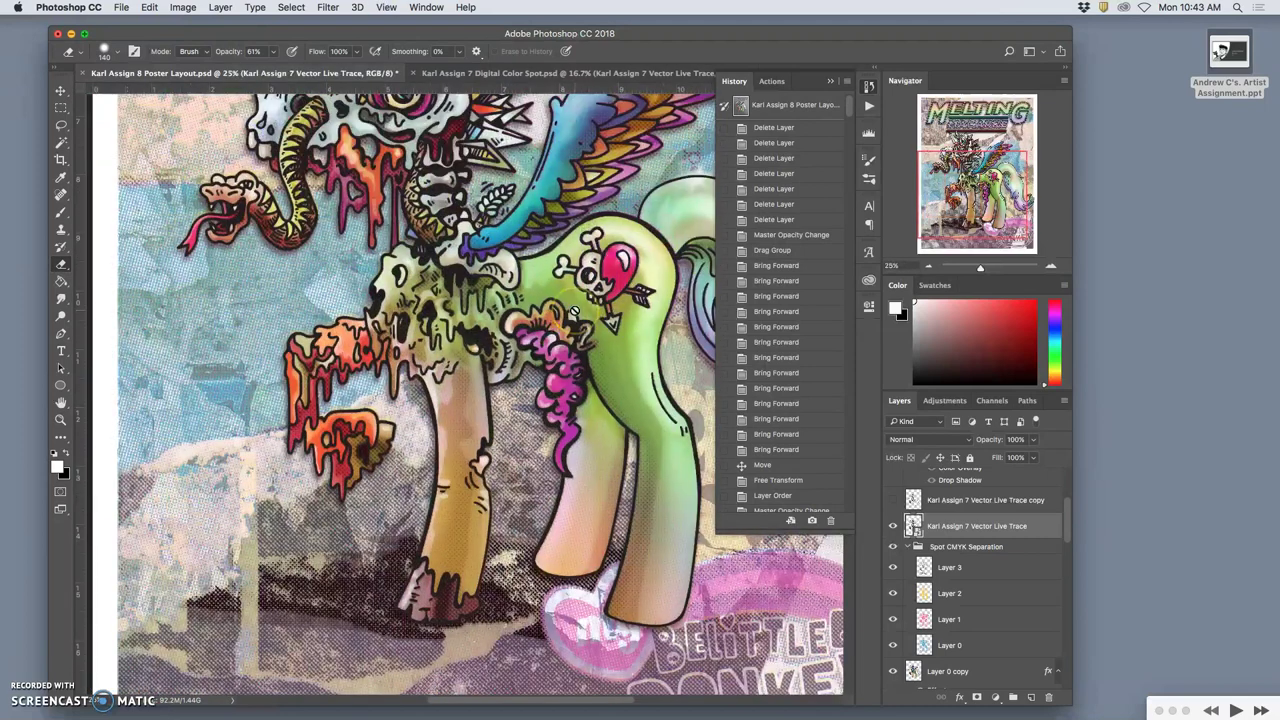
pyautogui.scroll(3, 588, 316)
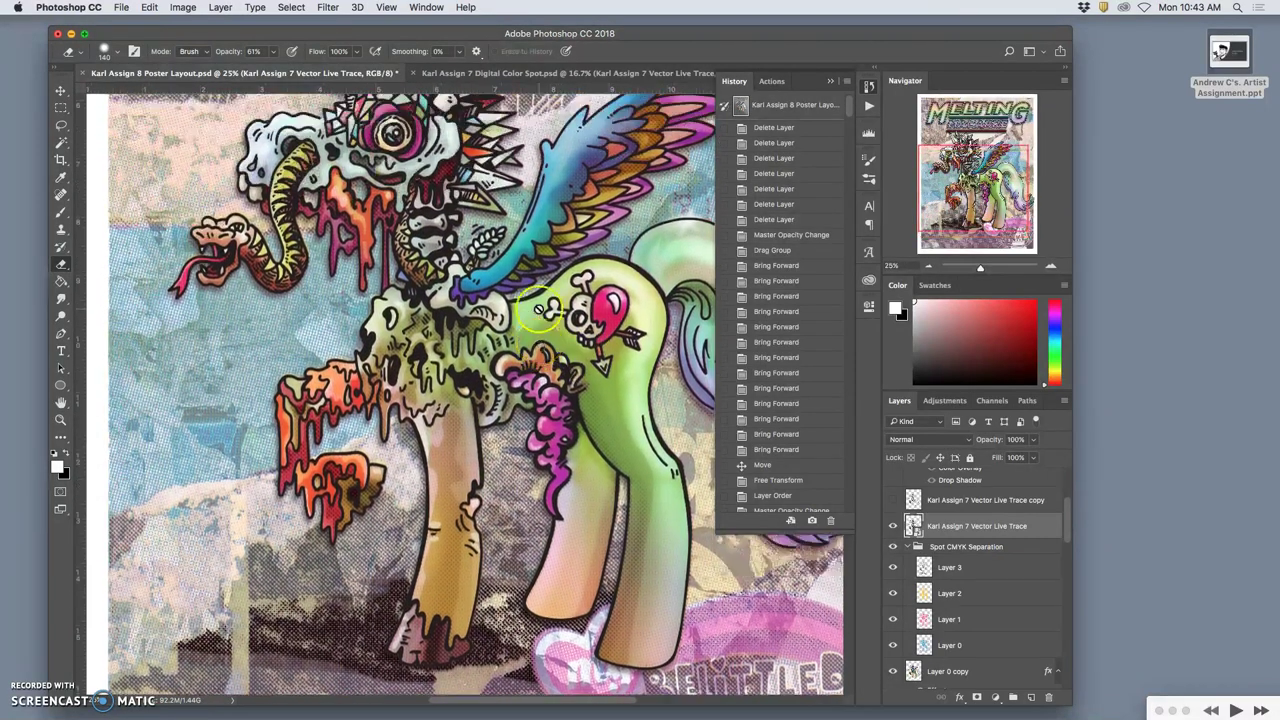
pyautogui.scroll(-1, 492, 306)
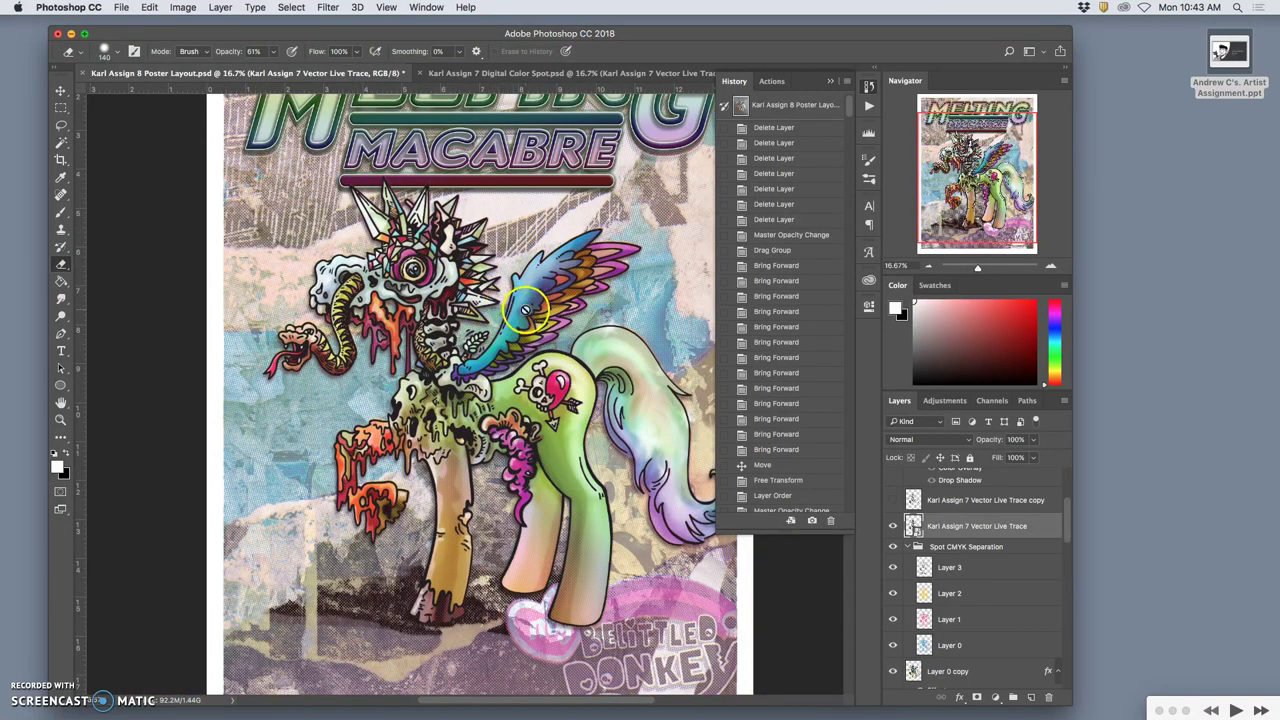
pyautogui.moveTo(525, 312)
pyautogui.mouseDown()
pyautogui.moveTo(532, 338)
pyautogui.moveTo(545, 330)
pyautogui.mouseUp()
pyautogui.click(893, 526)
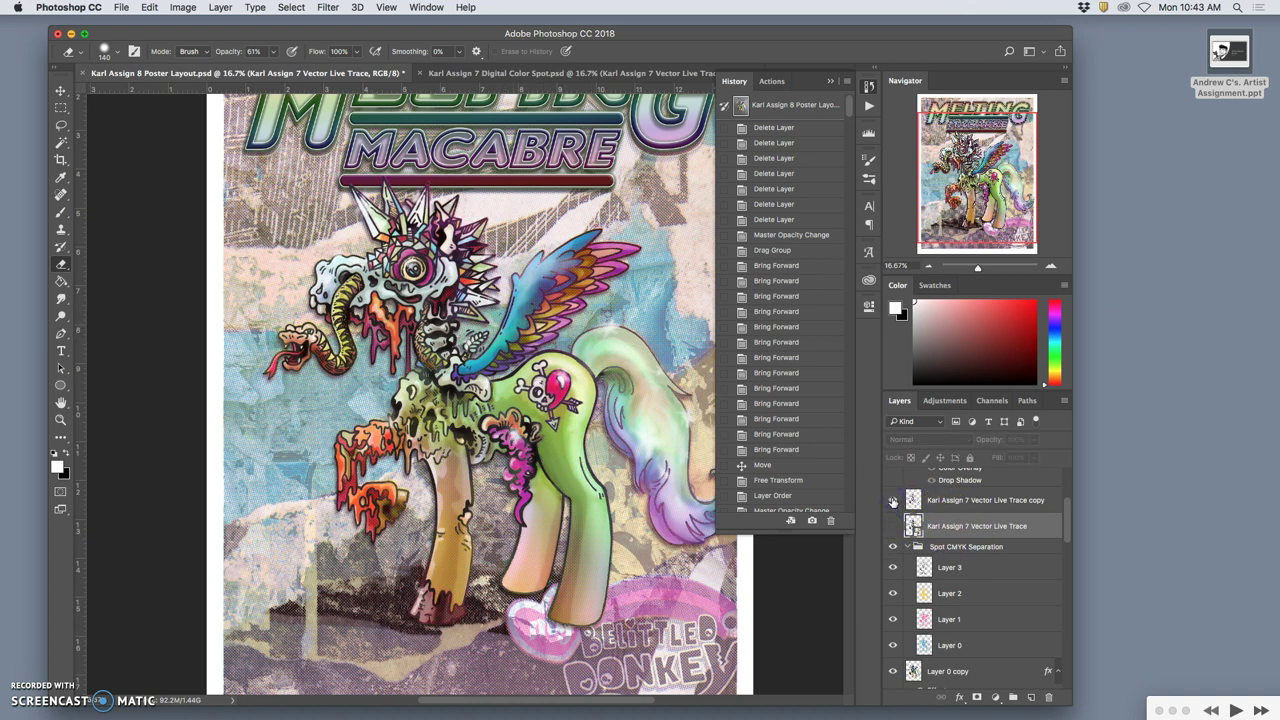
# Lower the Karl Assign 7 Vector Live Trace copy layer's opacity to 76% to fade the pony outlines
pyautogui.click(929, 502)
pyautogui.click(913, 500)
pyautogui.press('super+equal')
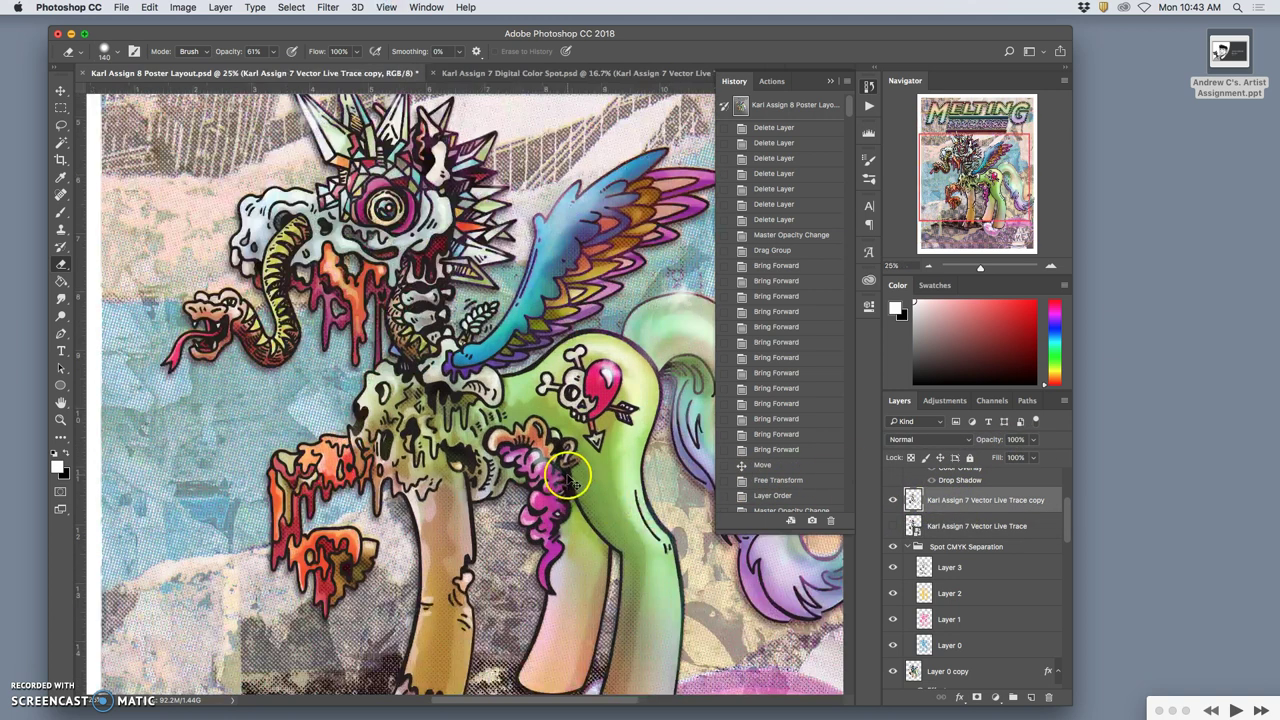
pyautogui.press('super+equal')
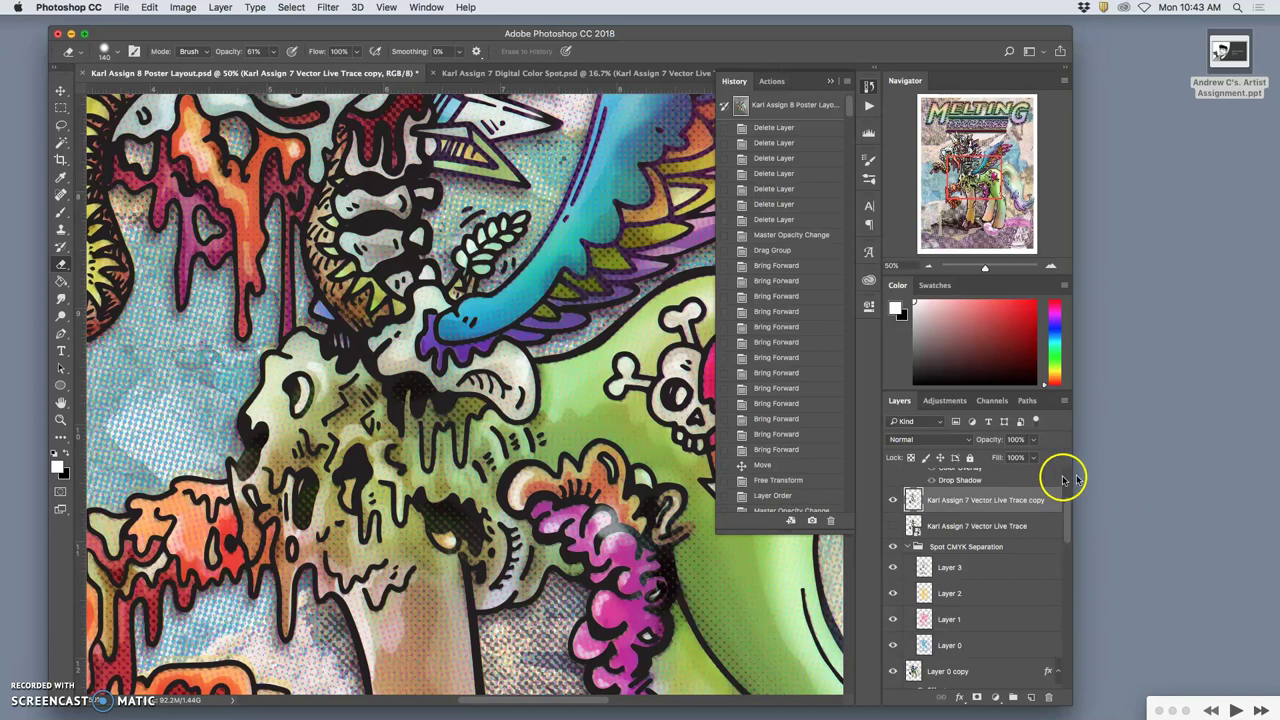
pyautogui.click(1034, 443)
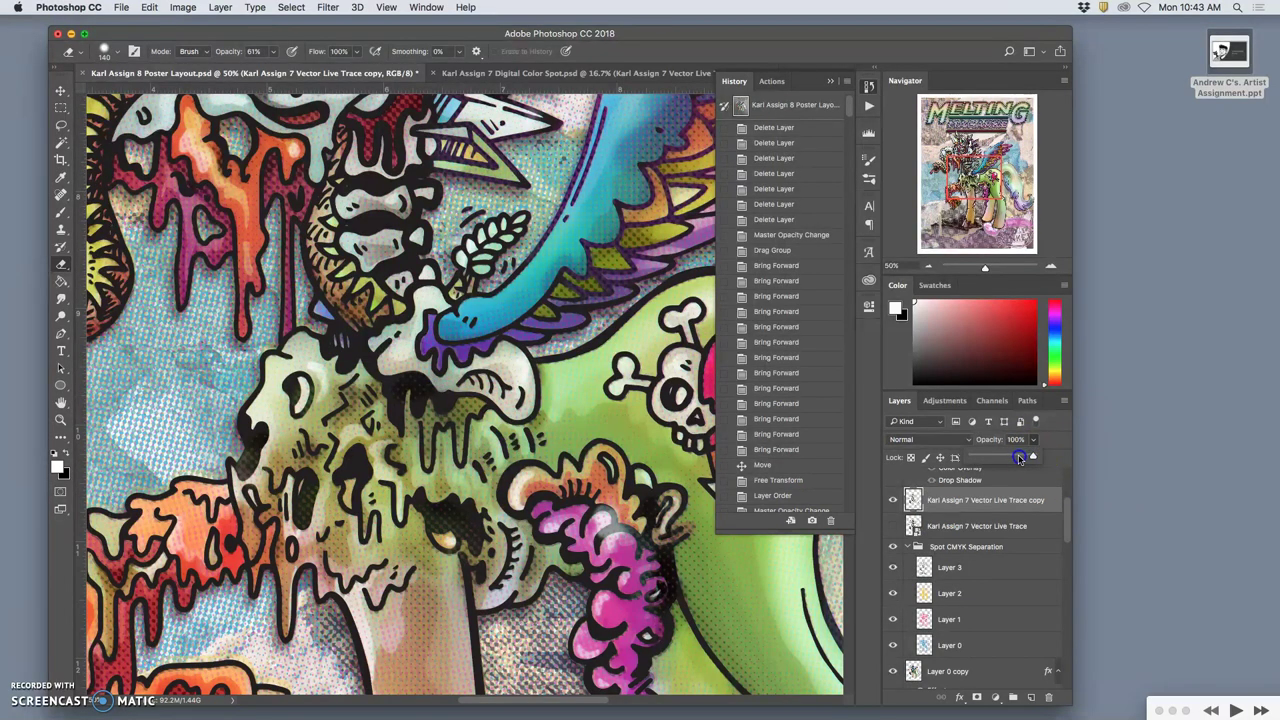
pyautogui.click(1019, 458)
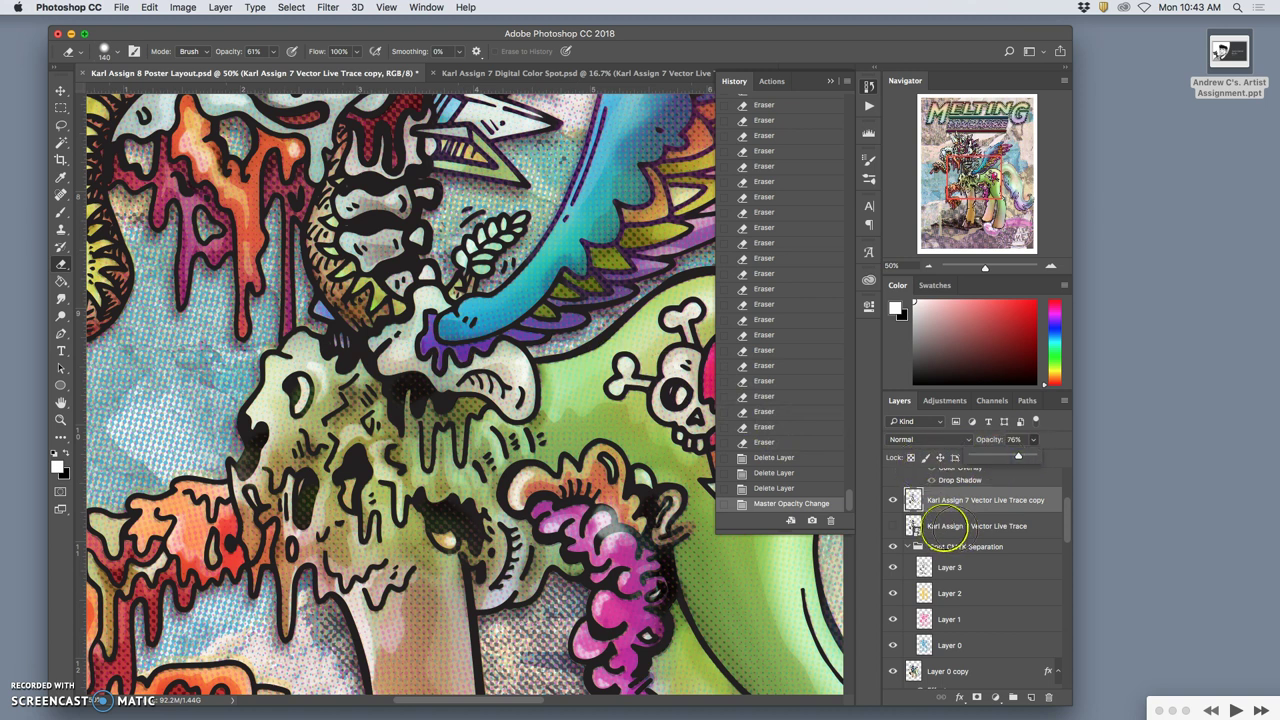
pyautogui.press('super+0')
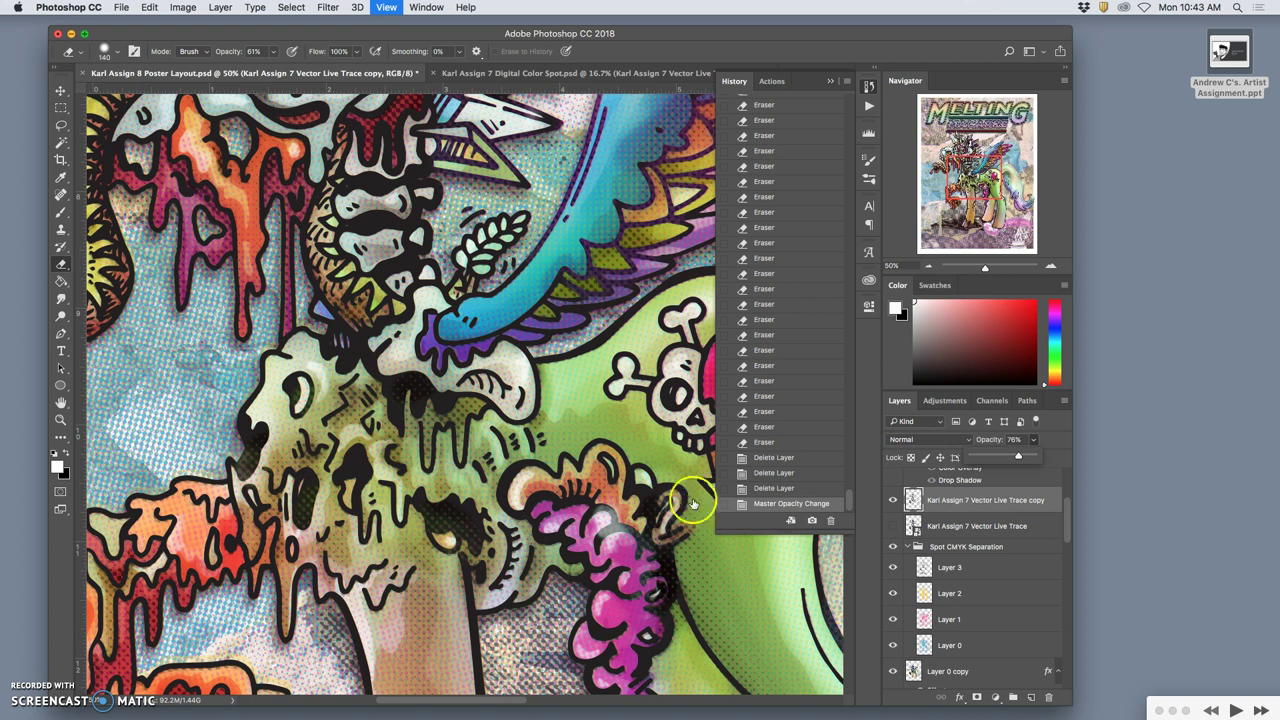
pyautogui.press('super+minus')
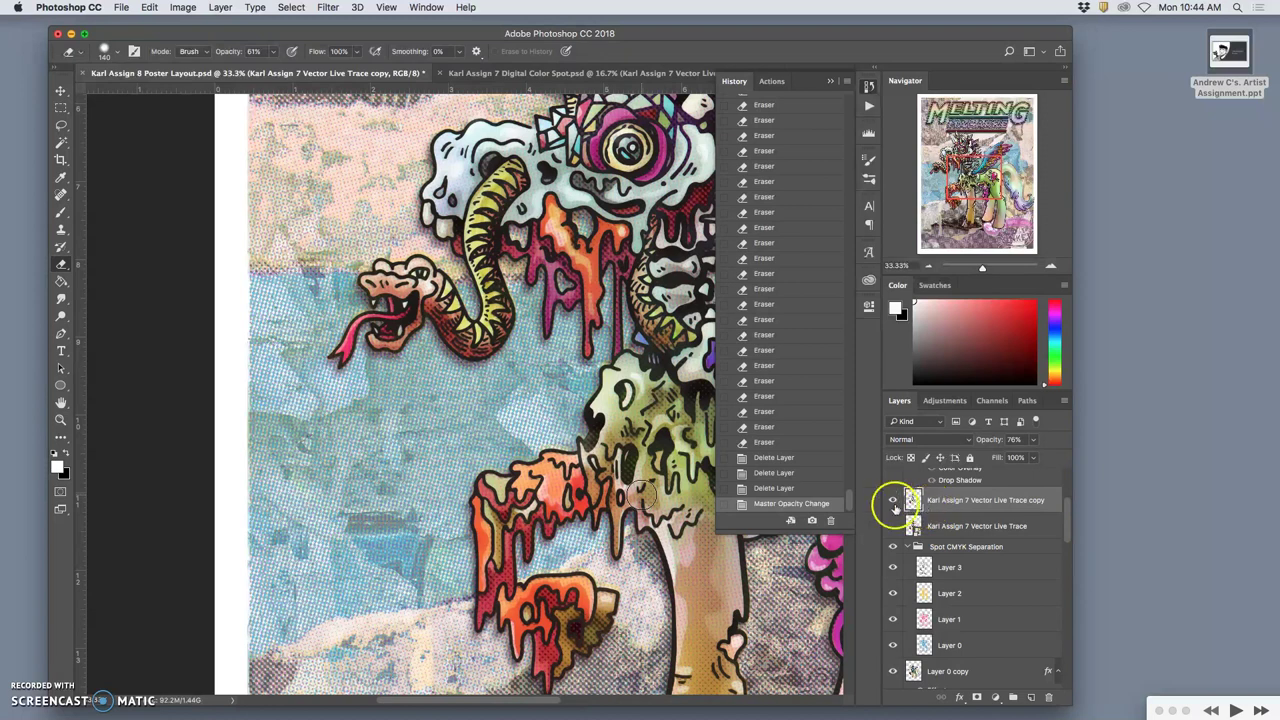
# Zoom out and make the Karl Assign 8 Vector Black Type 2 logo layers visible
pyautogui.press('super+minus')
pyautogui.press('super+minus')
pyautogui.press('super+minus')
pyautogui.scroll(1, 808, 505)
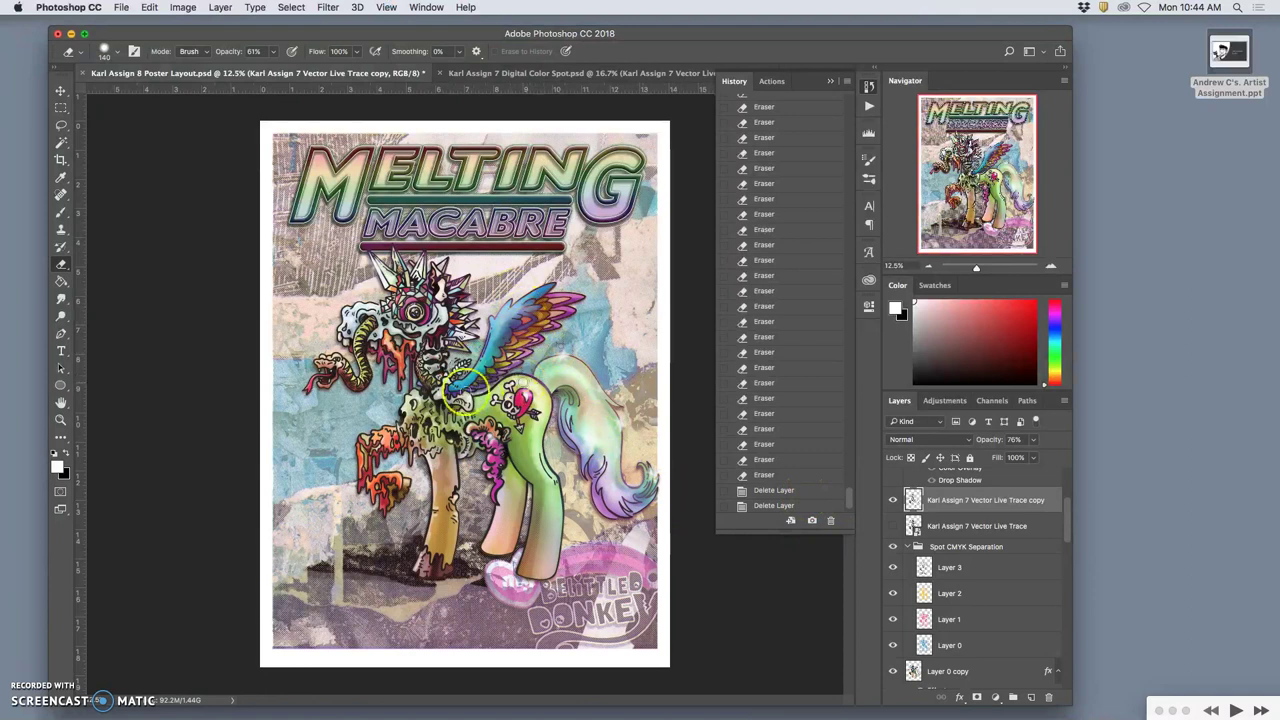
pyautogui.moveTo(1066, 528); pyautogui.dragTo(1067, 508)
pyautogui.click(892, 507)
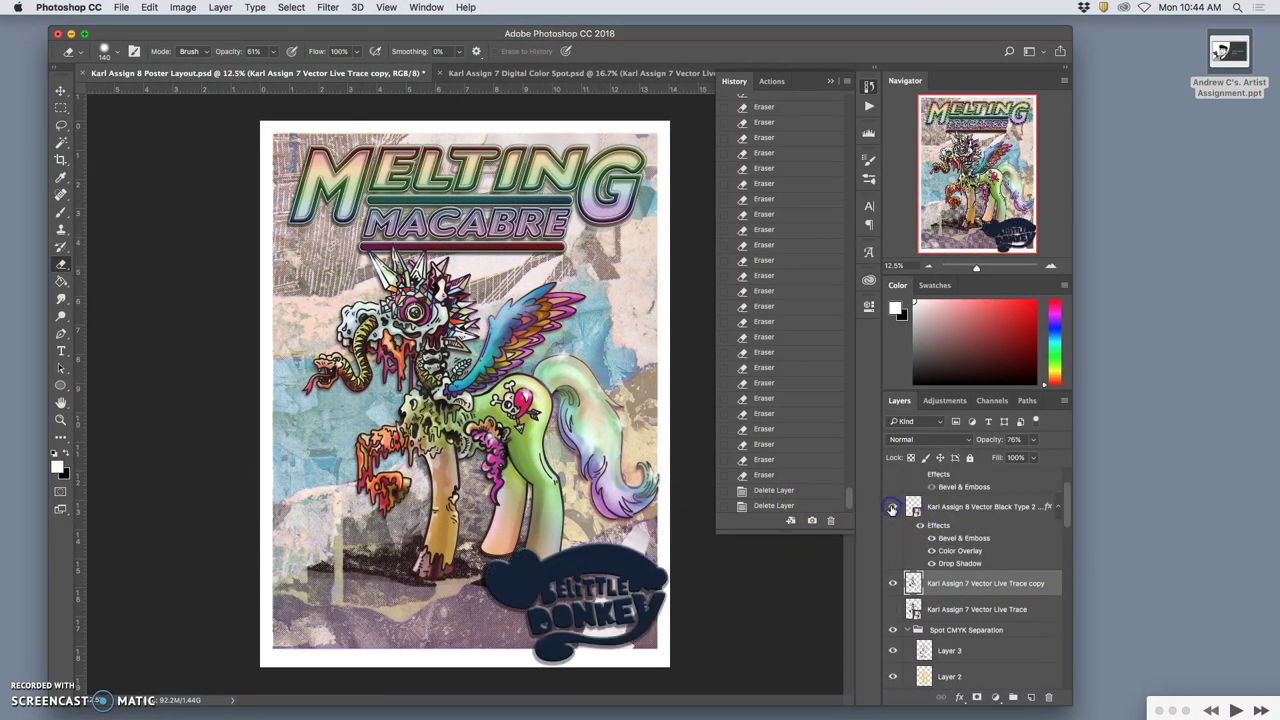
pyautogui.scroll(2, 1003, 530)
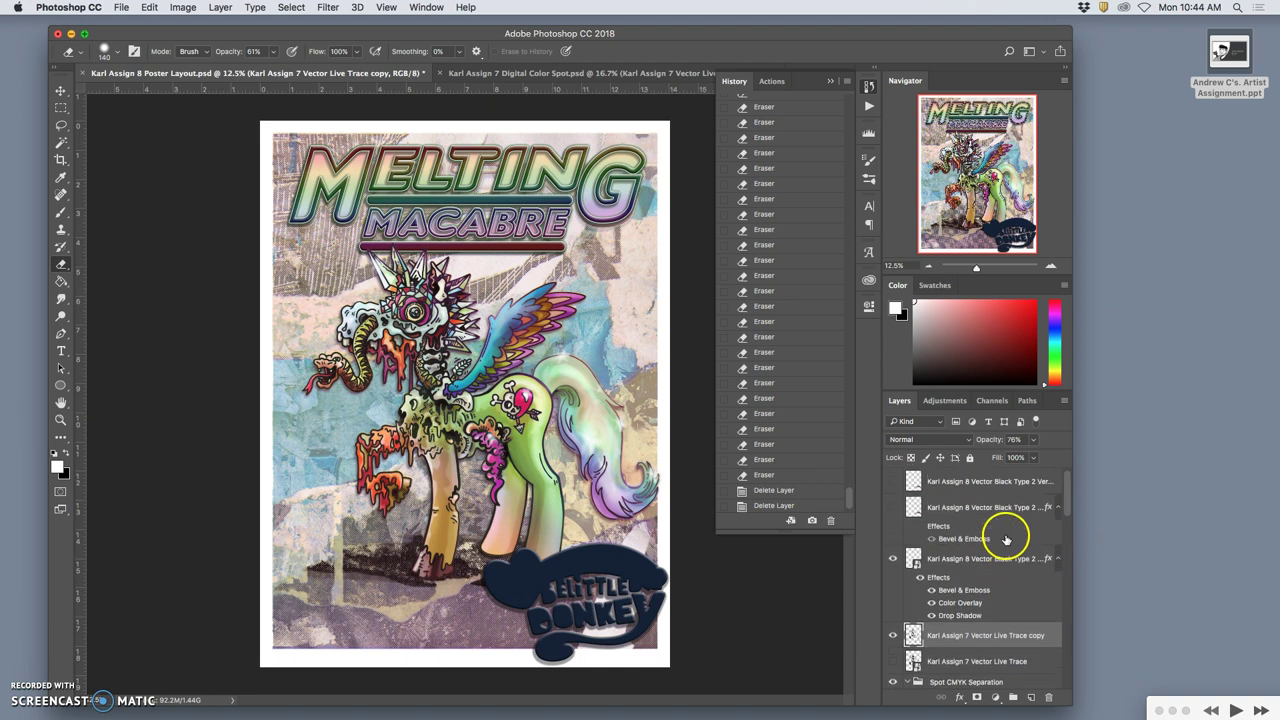
pyautogui.click(890, 510)
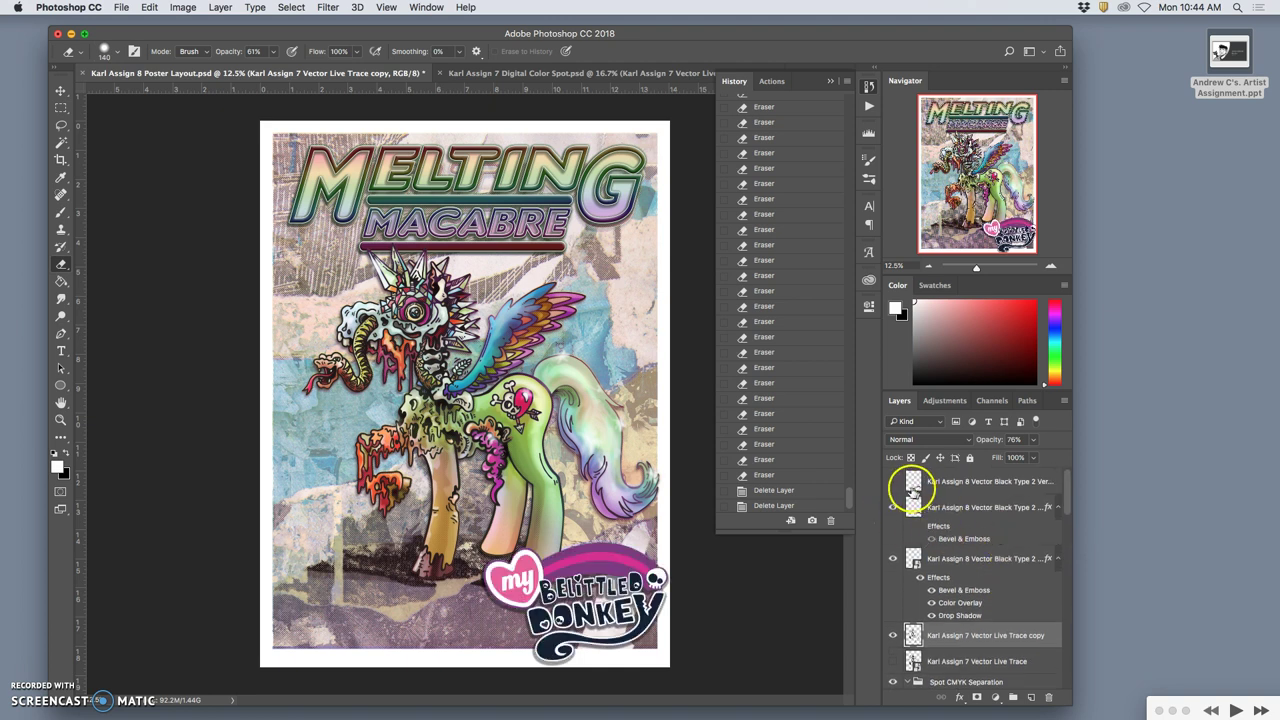
pyautogui.click(893, 481)
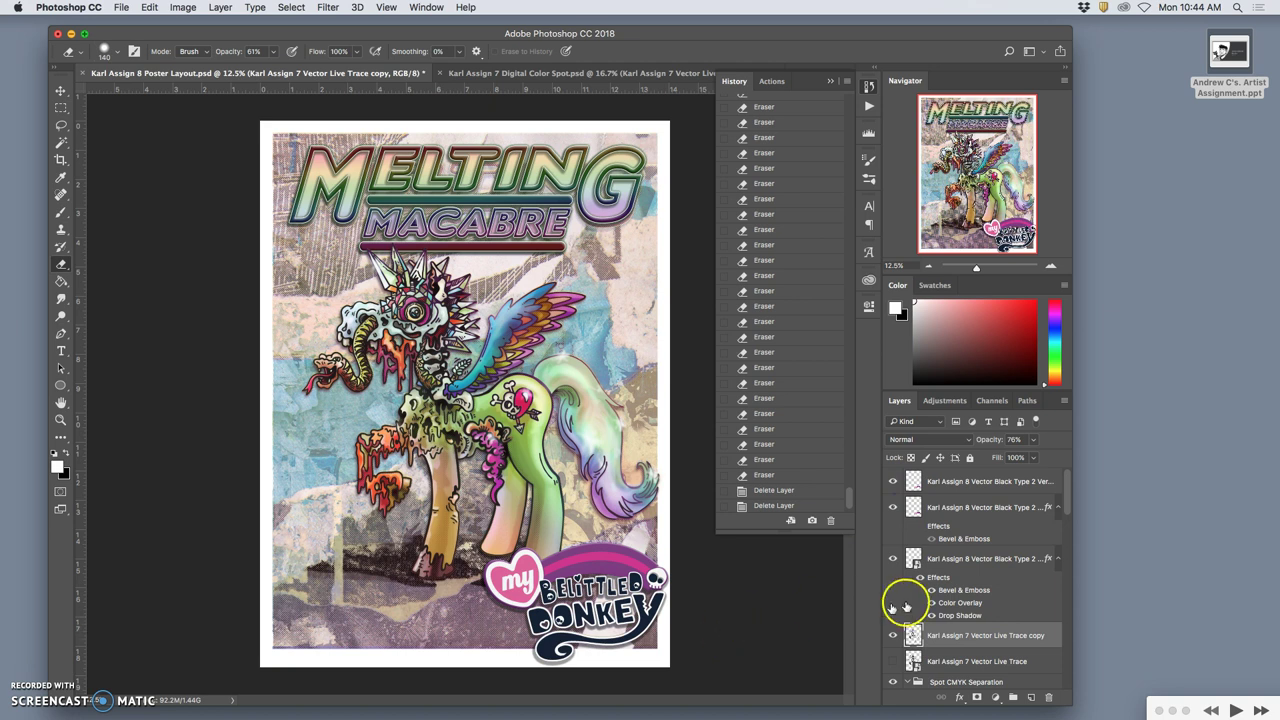
# Toggle the logo's Drop Shadow off and back on, then select the pink logo layer
pyautogui.click(932, 616)
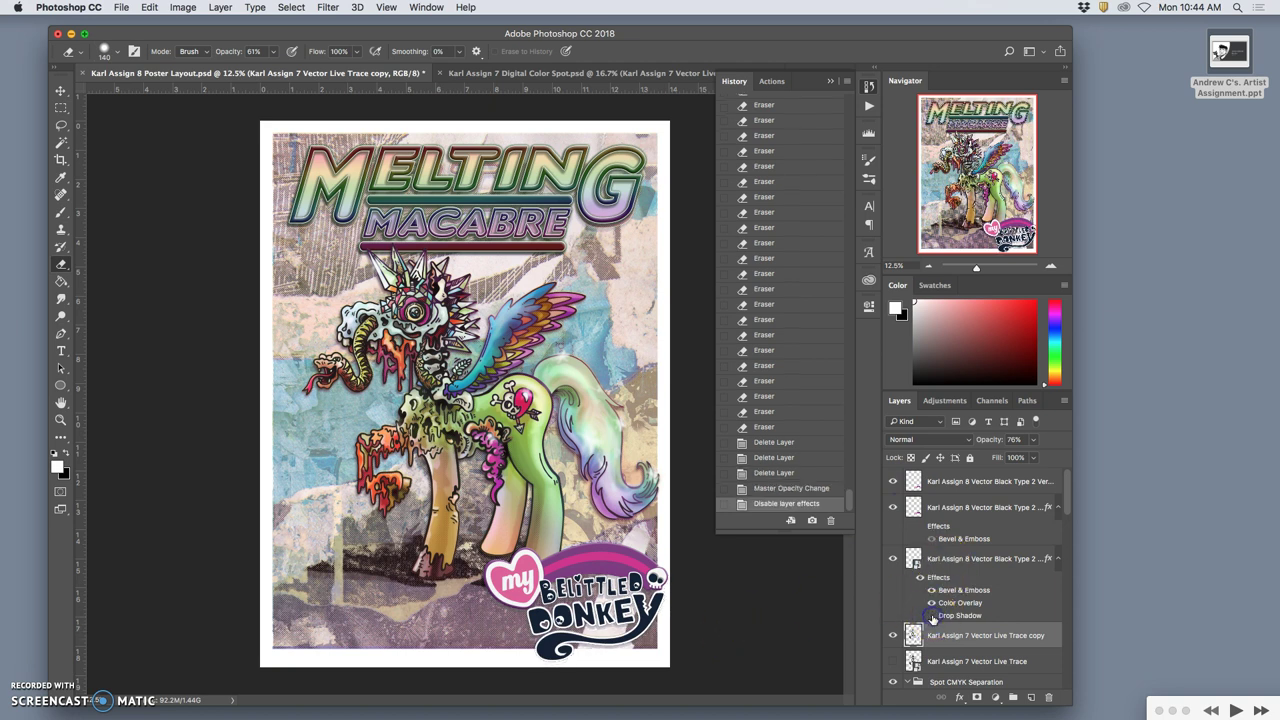
pyautogui.click(932, 616)
pyautogui.click(965, 616)
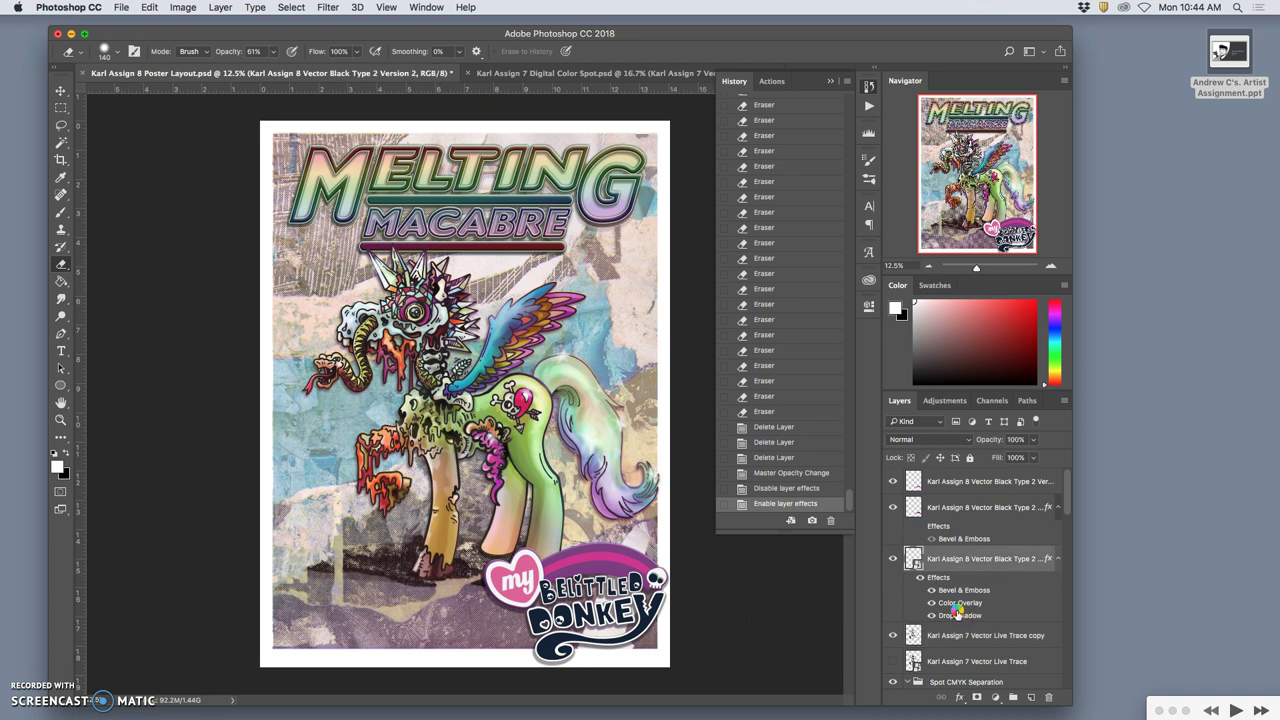
# Set the logo's drop shadow to 25% spread, 17 px distance, 38 px size and 29% opacity
pyautogui.doubleClick(957, 615)
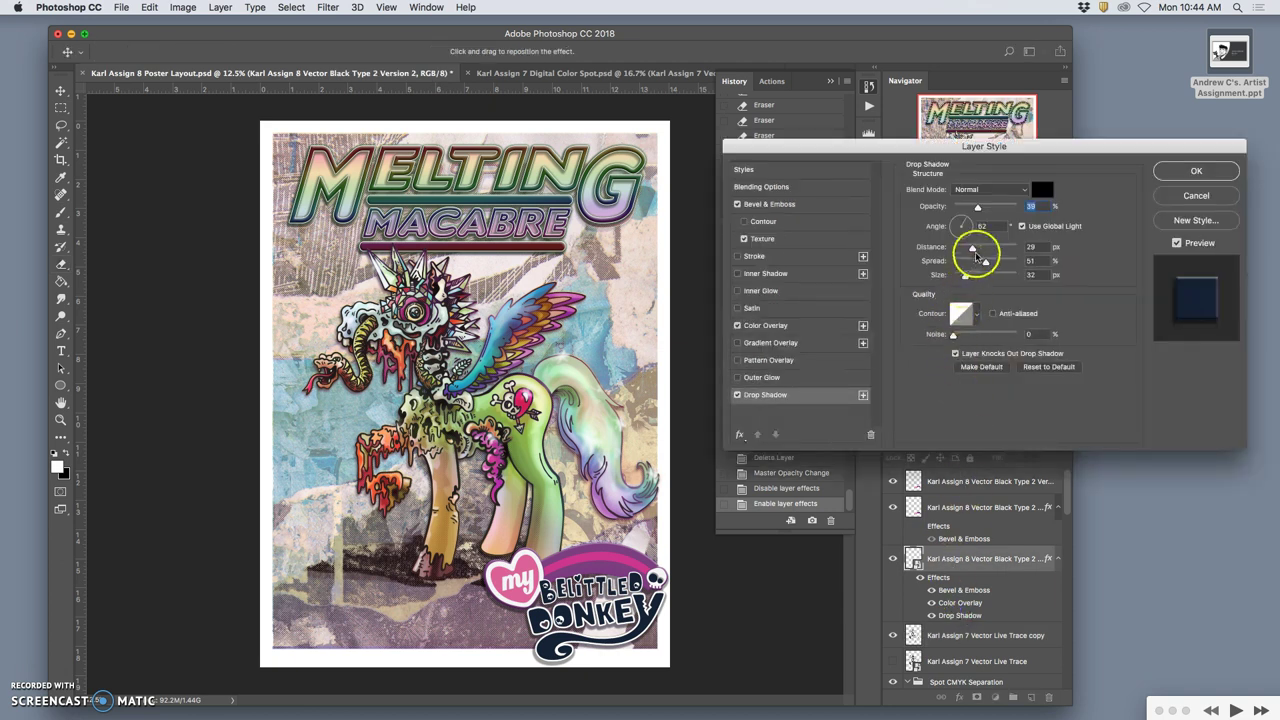
pyautogui.moveTo(985, 262); pyautogui.dragTo(983, 263)
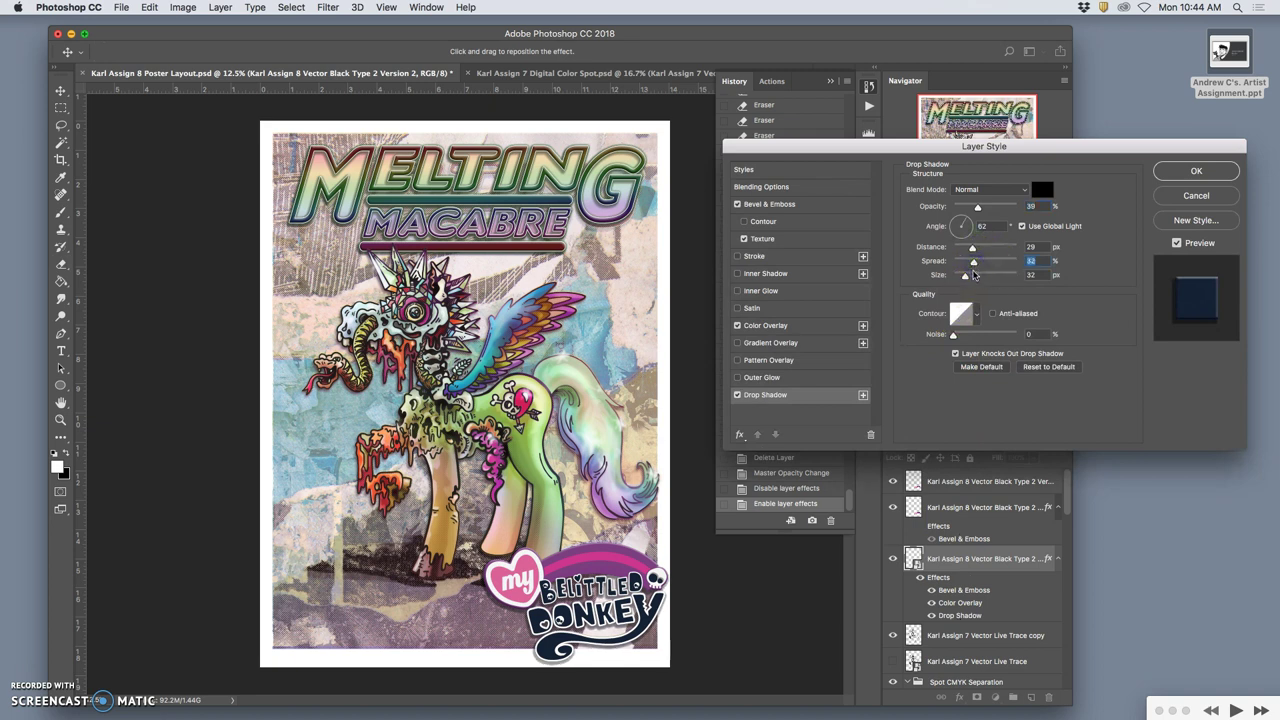
pyautogui.moveTo(975, 265)
pyautogui.mouseDown()
pyautogui.moveTo(971, 251)
pyautogui.moveTo(973, 279)
pyautogui.moveTo(970, 266)
pyautogui.mouseUp()
pyautogui.click(969, 275)
pyautogui.moveTo(967, 275); pyautogui.dragTo(964, 252)
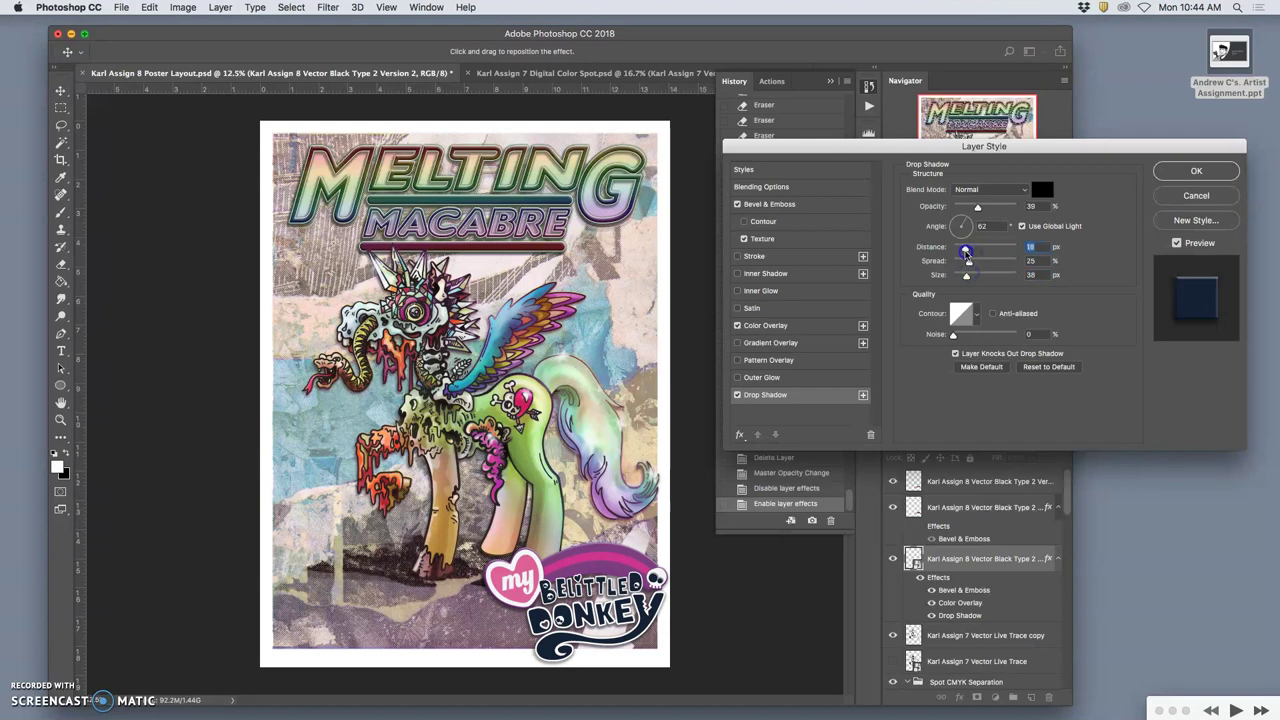
pyautogui.moveTo(979, 207); pyautogui.dragTo(972, 210)
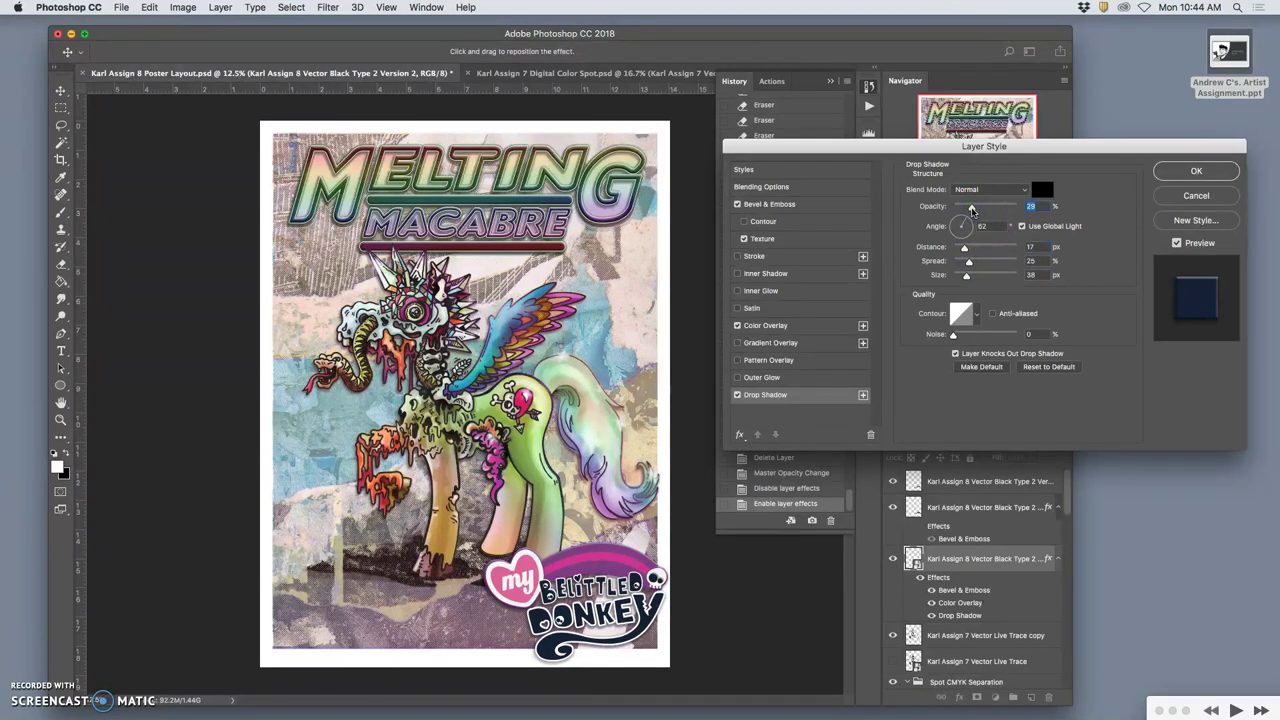
pyautogui.keyDown('super'); pyautogui.click(706, 486); pyautogui.keyUp('super')
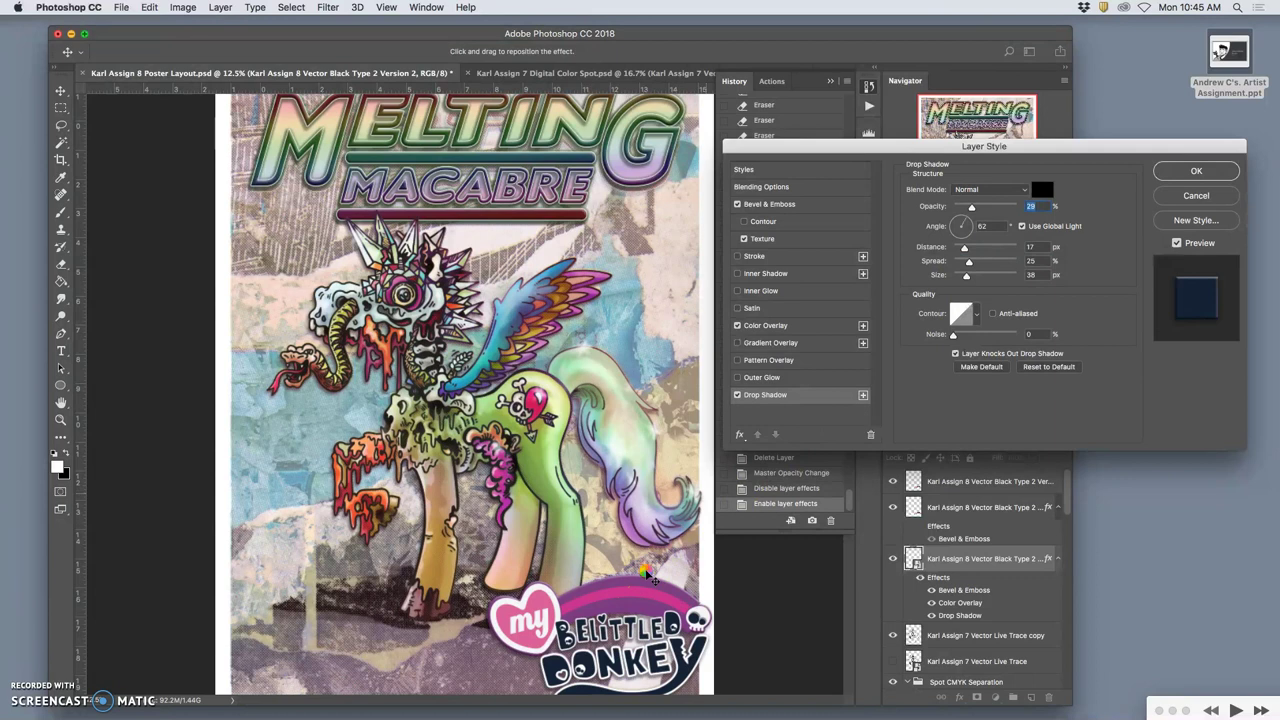
pyautogui.keyDown('super'); pyautogui.click(648, 575); pyautogui.keyUp('super')
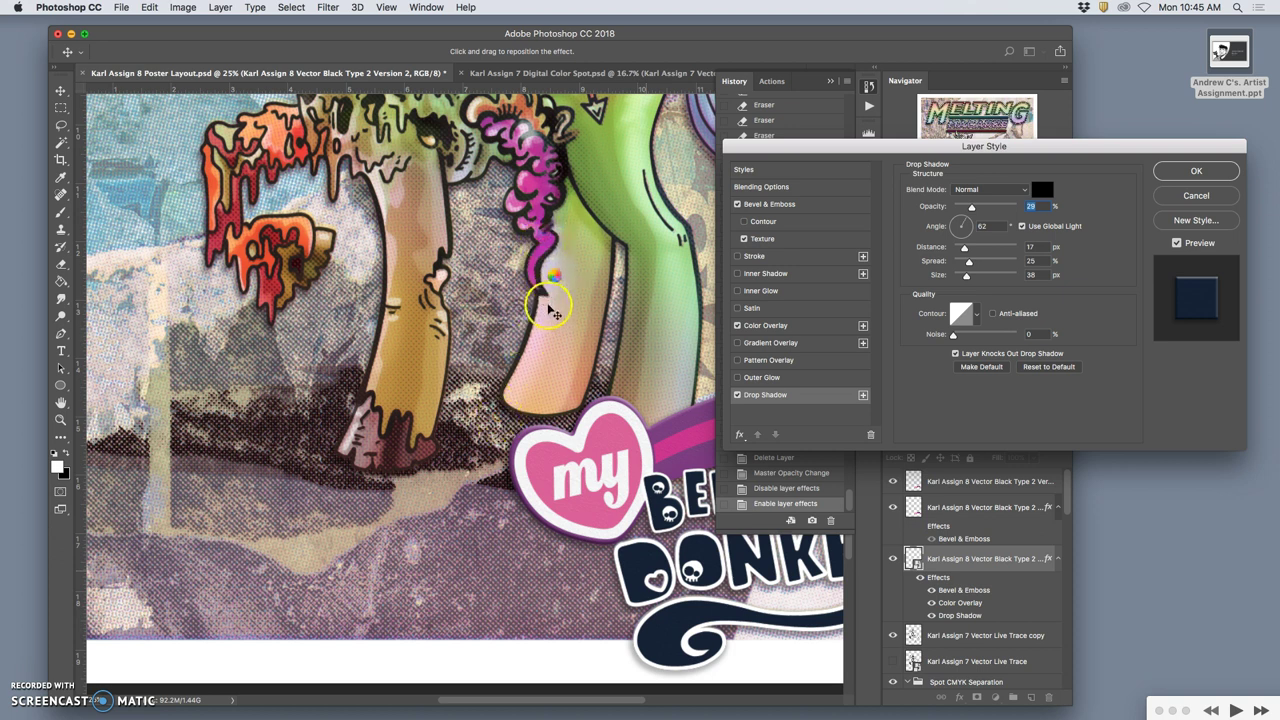
pyautogui.scroll(5, 553, 310)
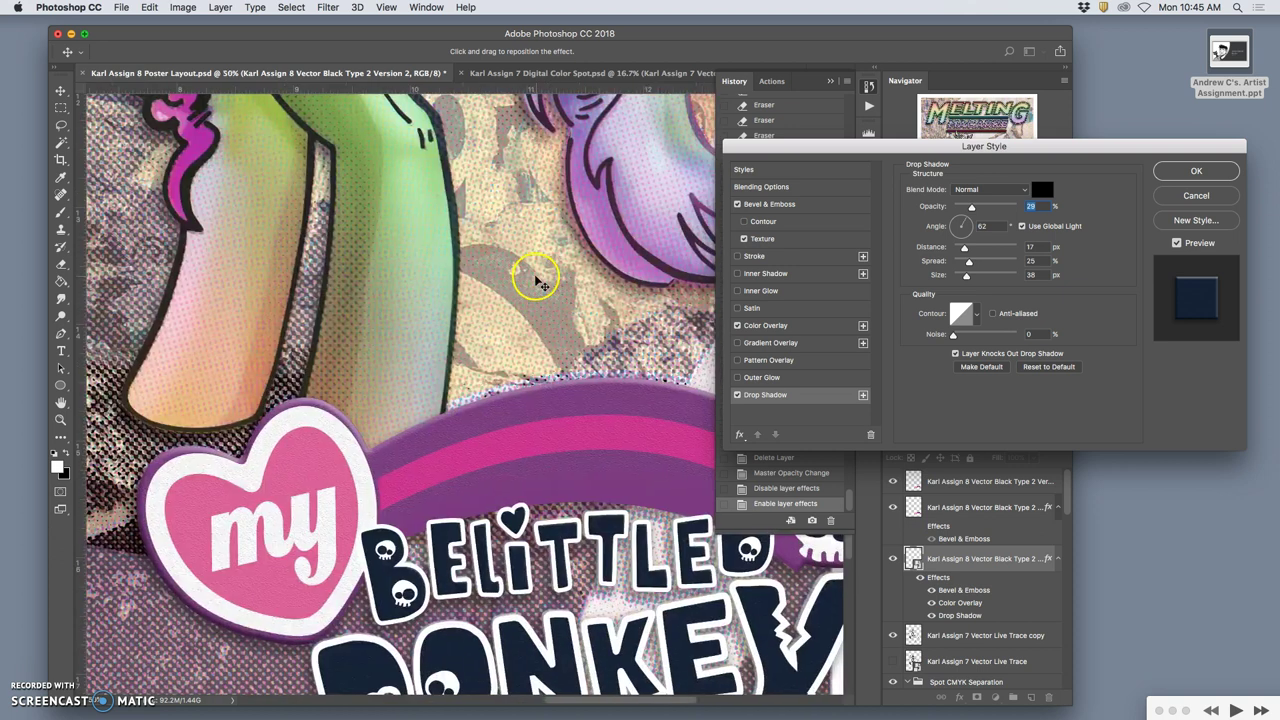
pyautogui.hscroll(3, 535, 278)
pyautogui.scroll(5, 510, 225)
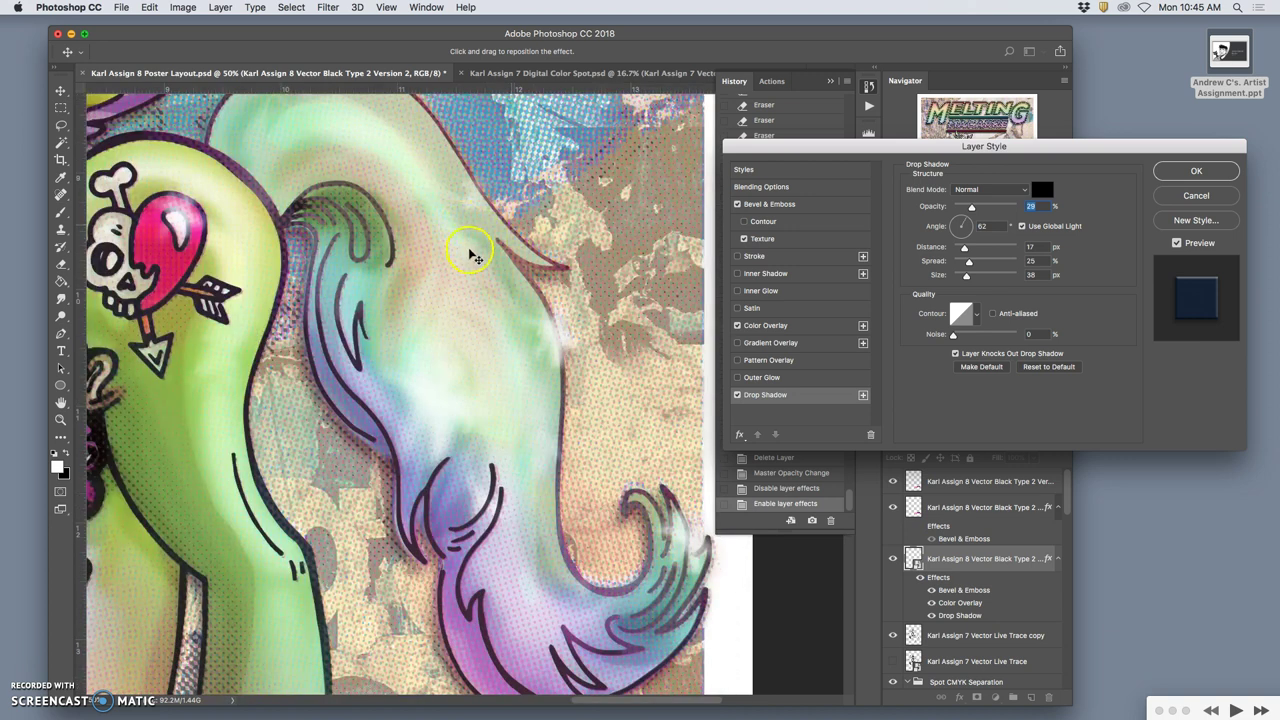
pyautogui.scroll(3, 505, 255)
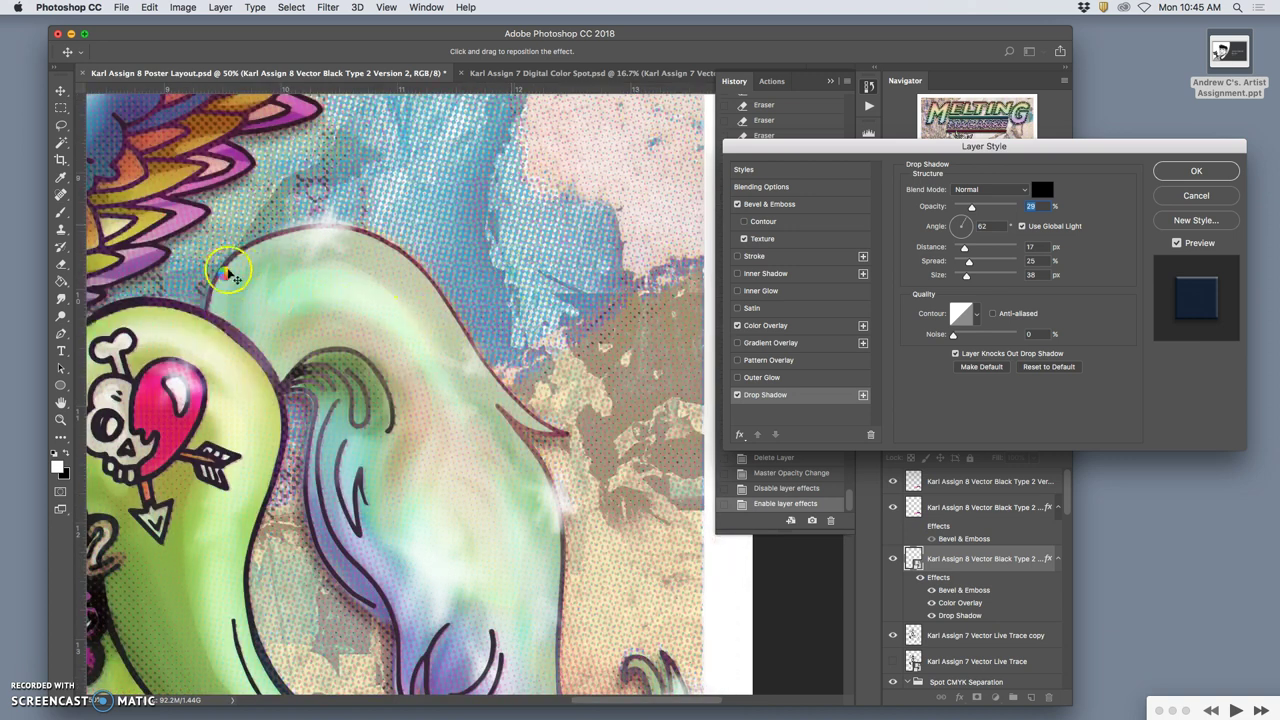
pyautogui.hscroll(-2, 222, 282)
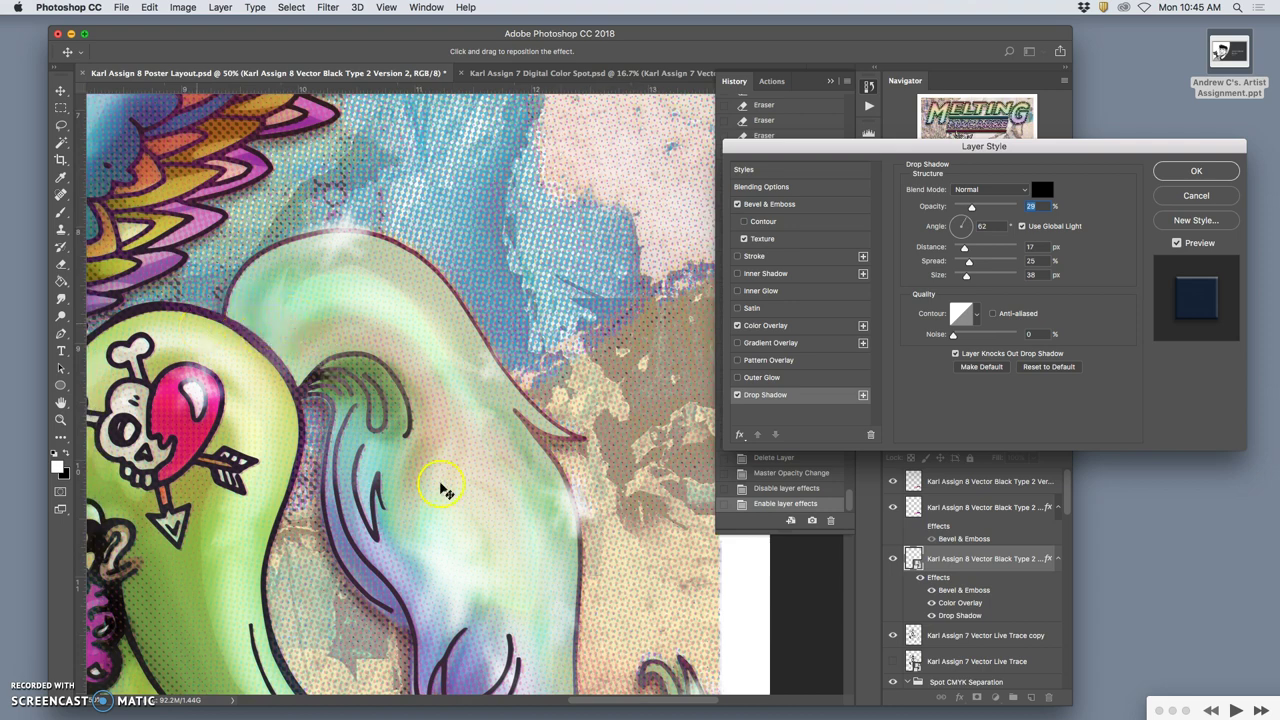
pyautogui.hscroll(-5, 445, 490)
pyautogui.scroll(-10, 446, 487)
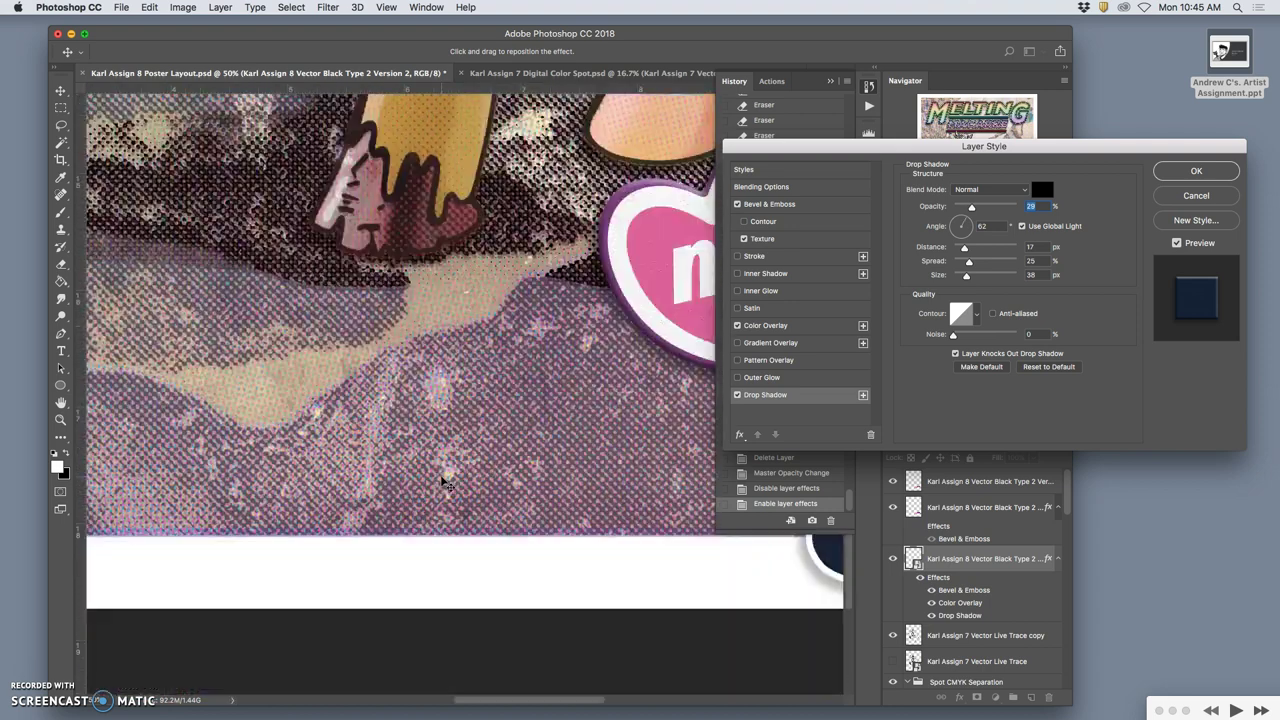
pyautogui.hscroll(6, 446, 483)
pyautogui.hscroll(-4, 446, 483)
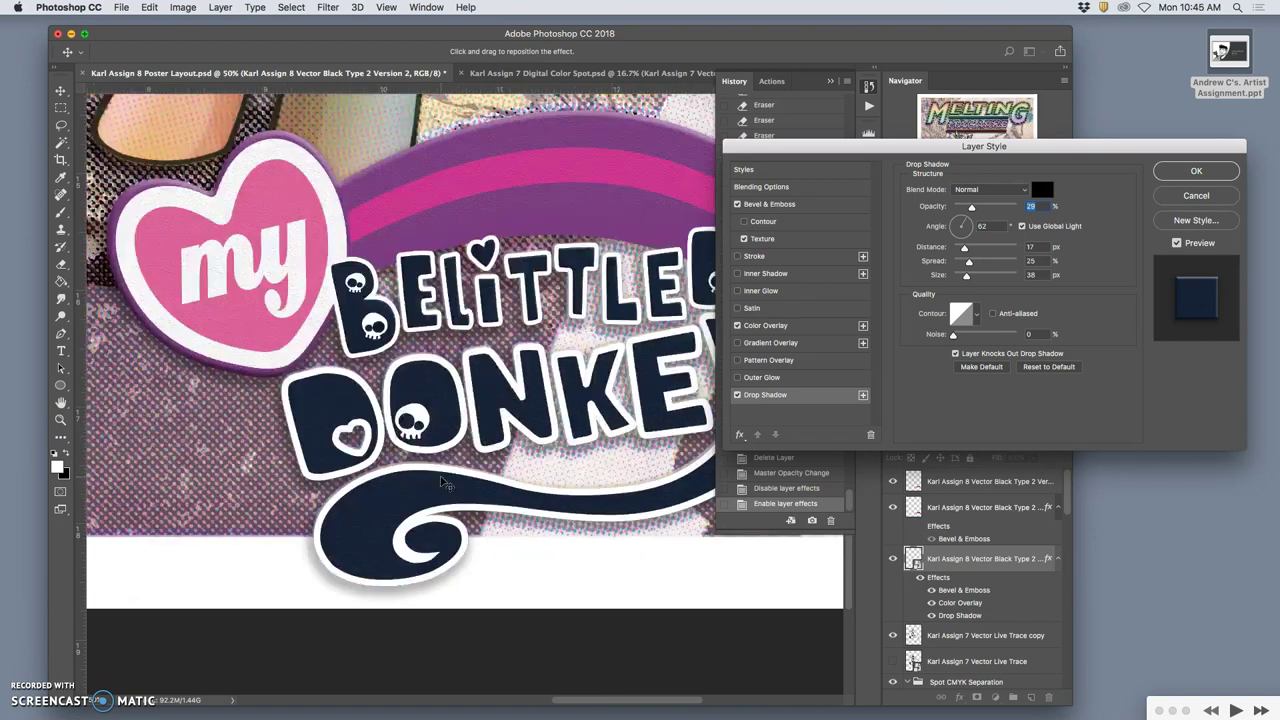
pyautogui.click(297, 215)
# Add a 5 px white outside Stroke to the logo's layer style
pyautogui.click(414, 188)
pyautogui.click(308, 266)
pyautogui.click(785, 204)
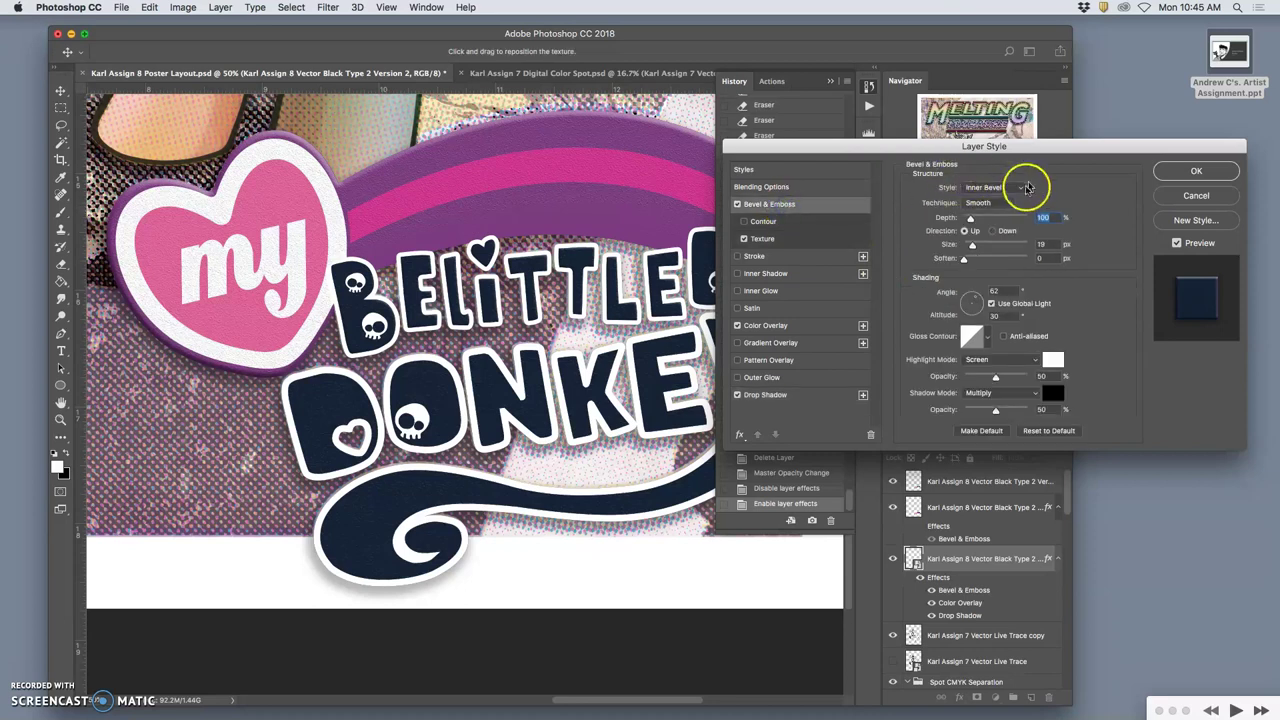
pyautogui.click(801, 252)
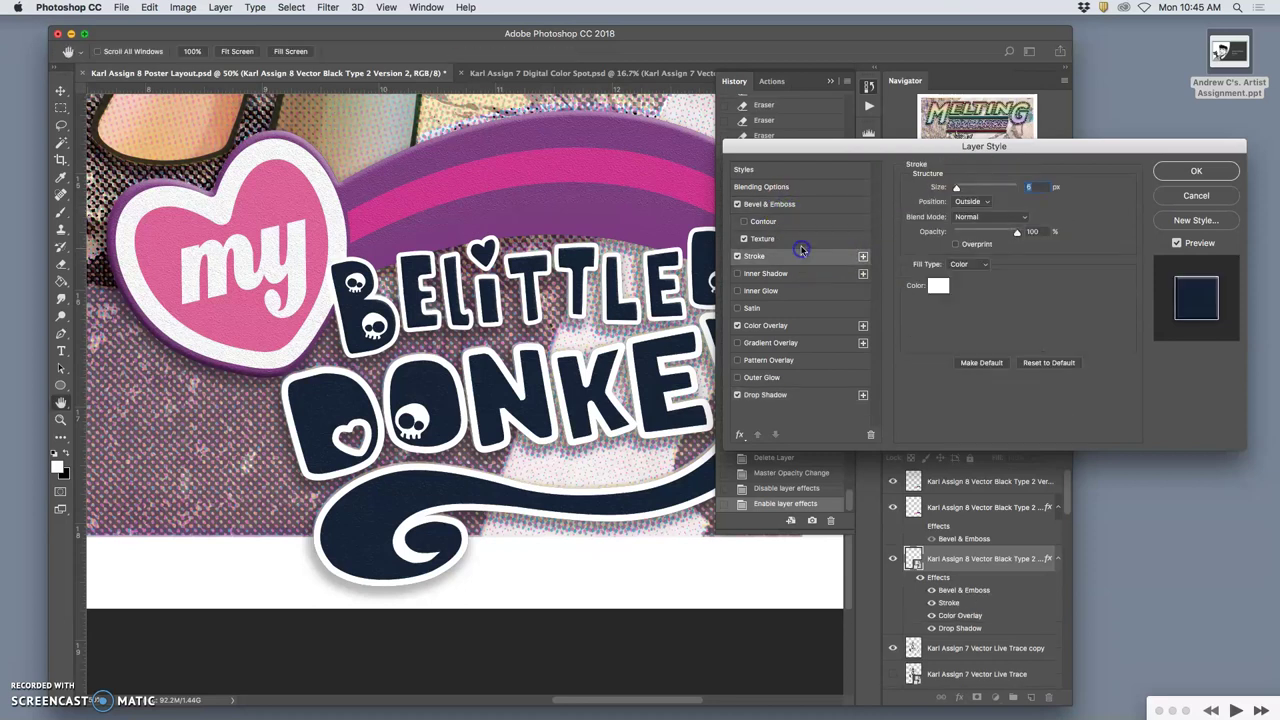
# Soften the logo's Bevel & Emboss edges to 4 px
pyautogui.click(801, 241)
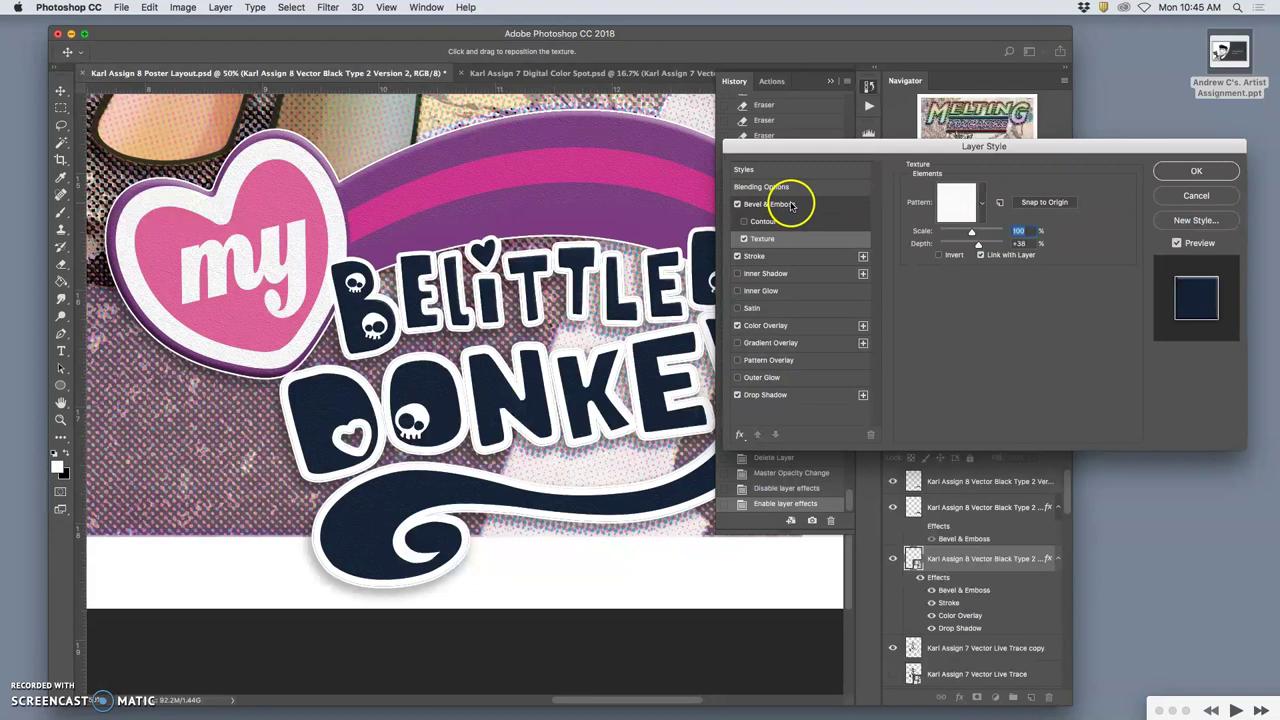
pyautogui.click(790, 205)
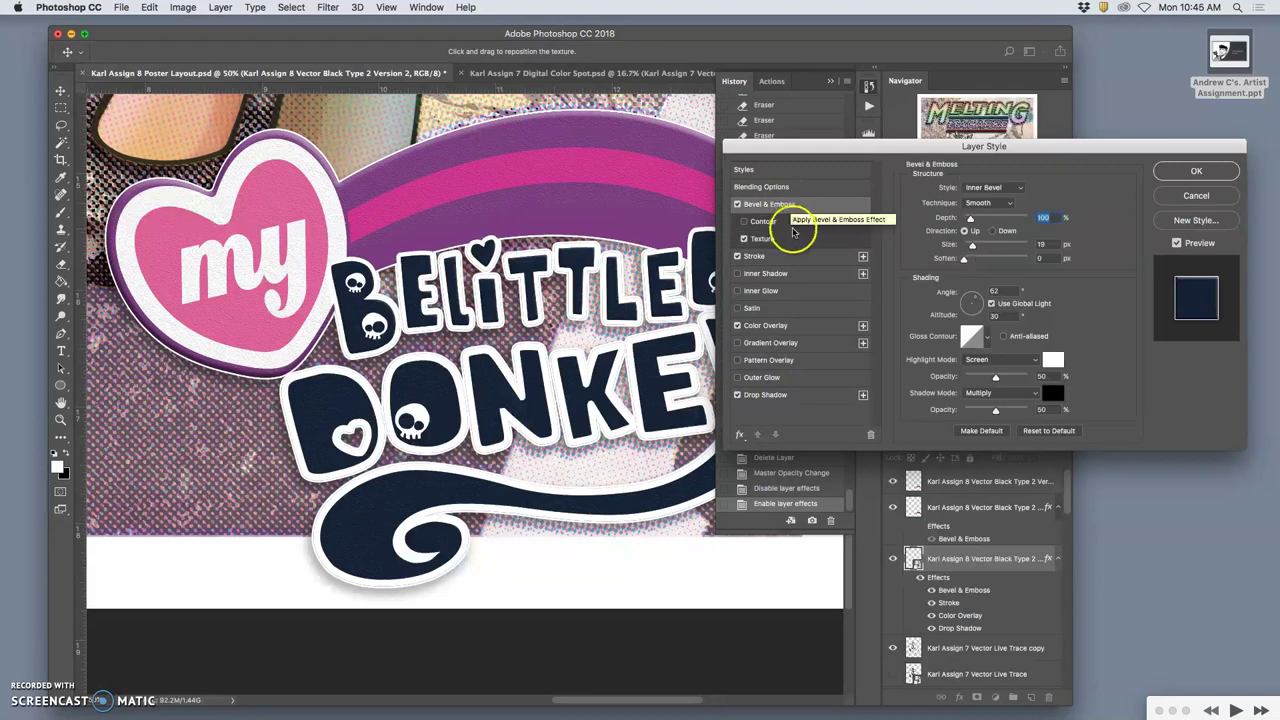
pyautogui.moveTo(964, 258); pyautogui.dragTo(980, 262)
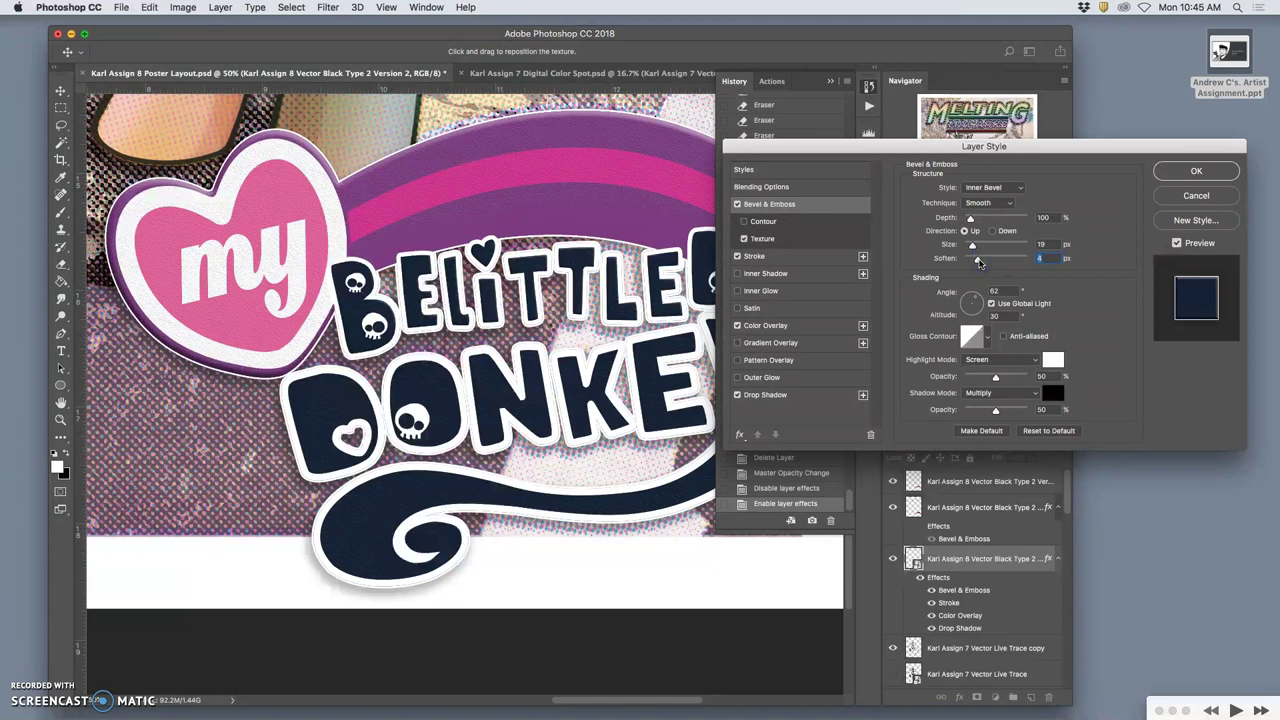
pyautogui.click(979, 260)
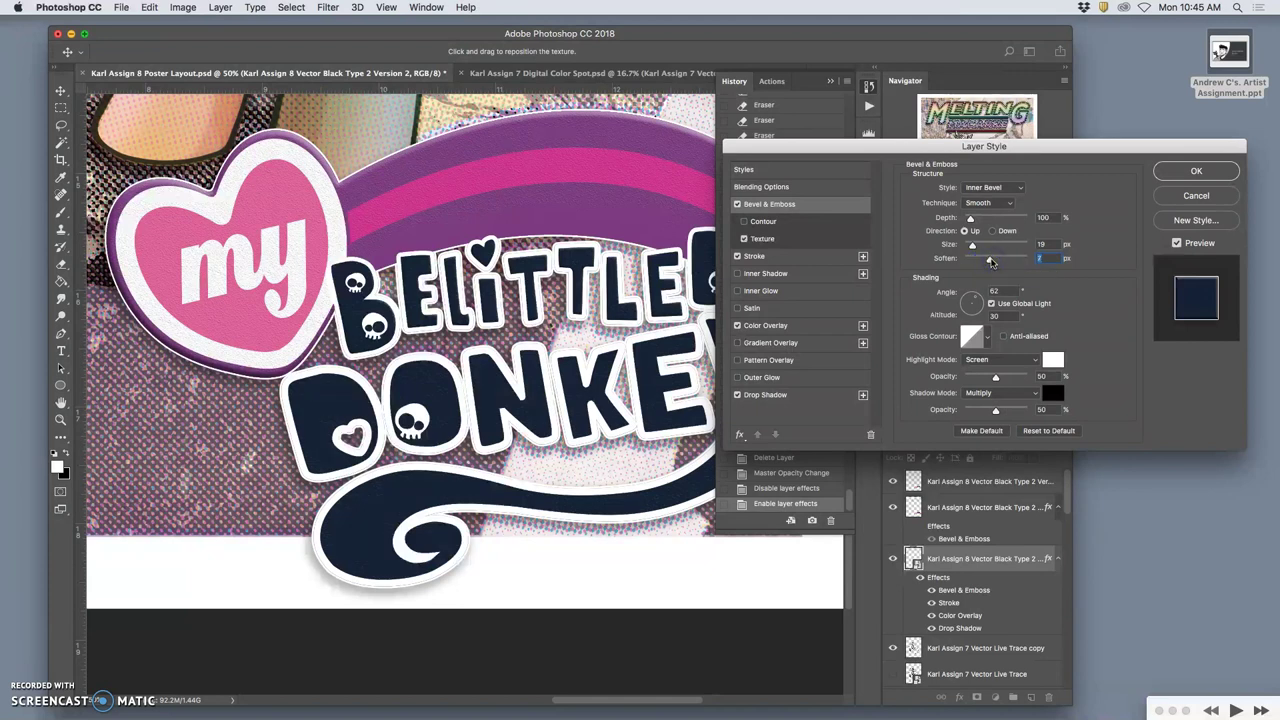